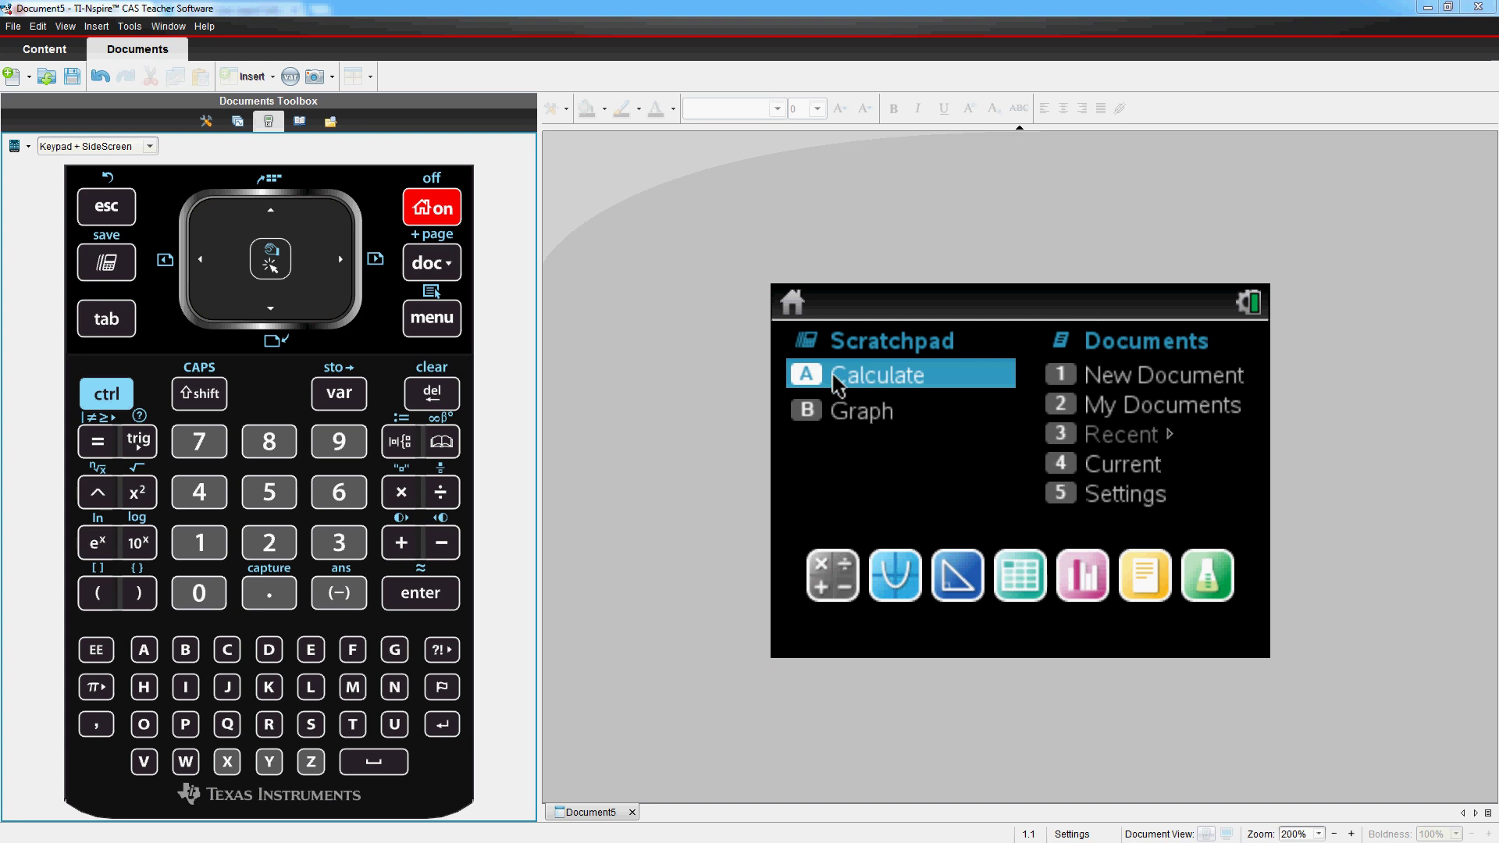
Open the Scratchpad calculator and evaluate 9+3 to get 12
left_click(832, 381)
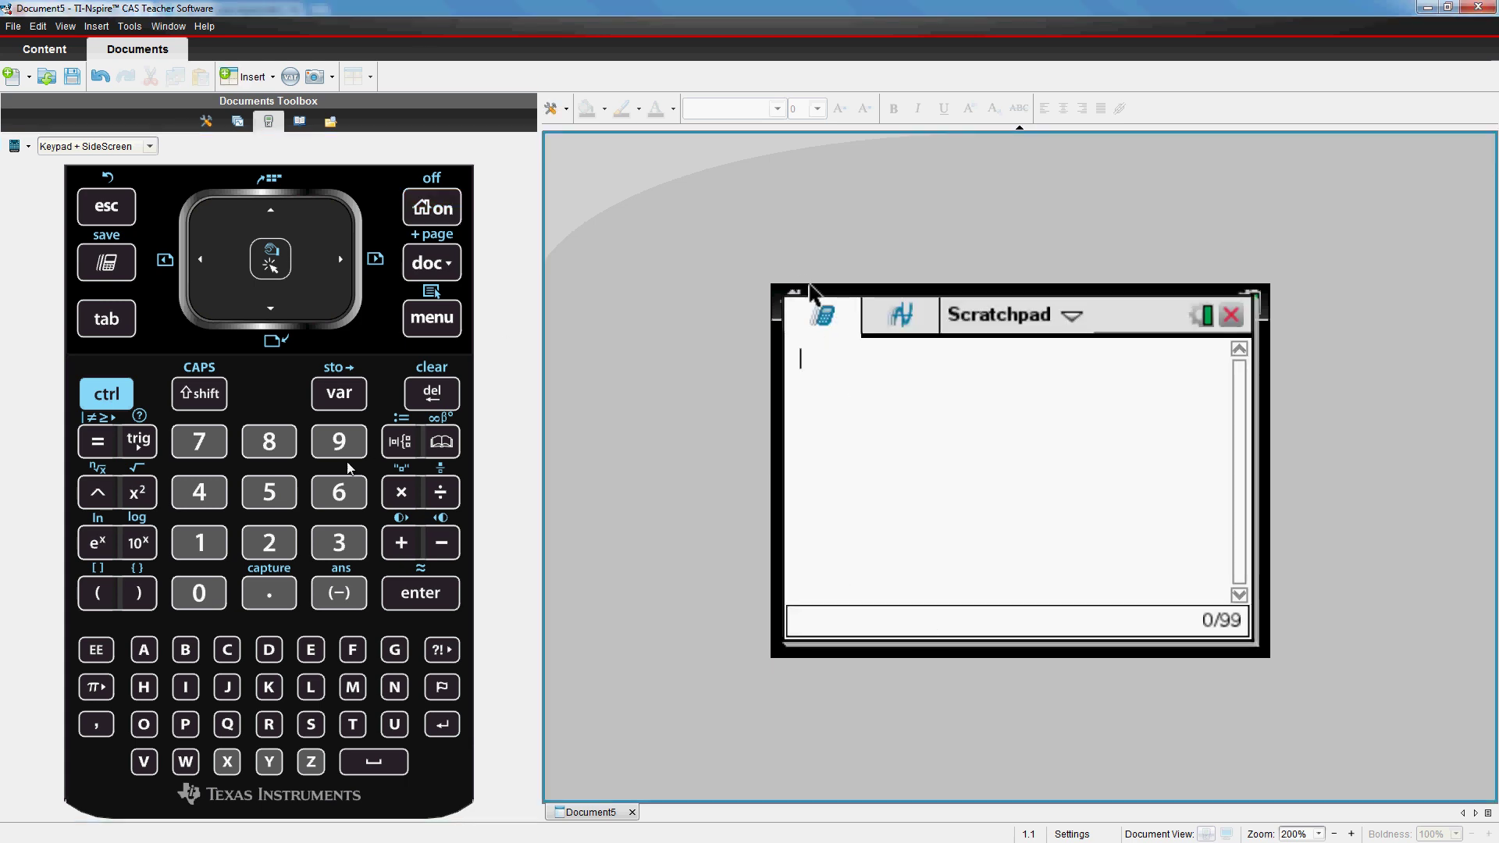
left_click(337, 443)
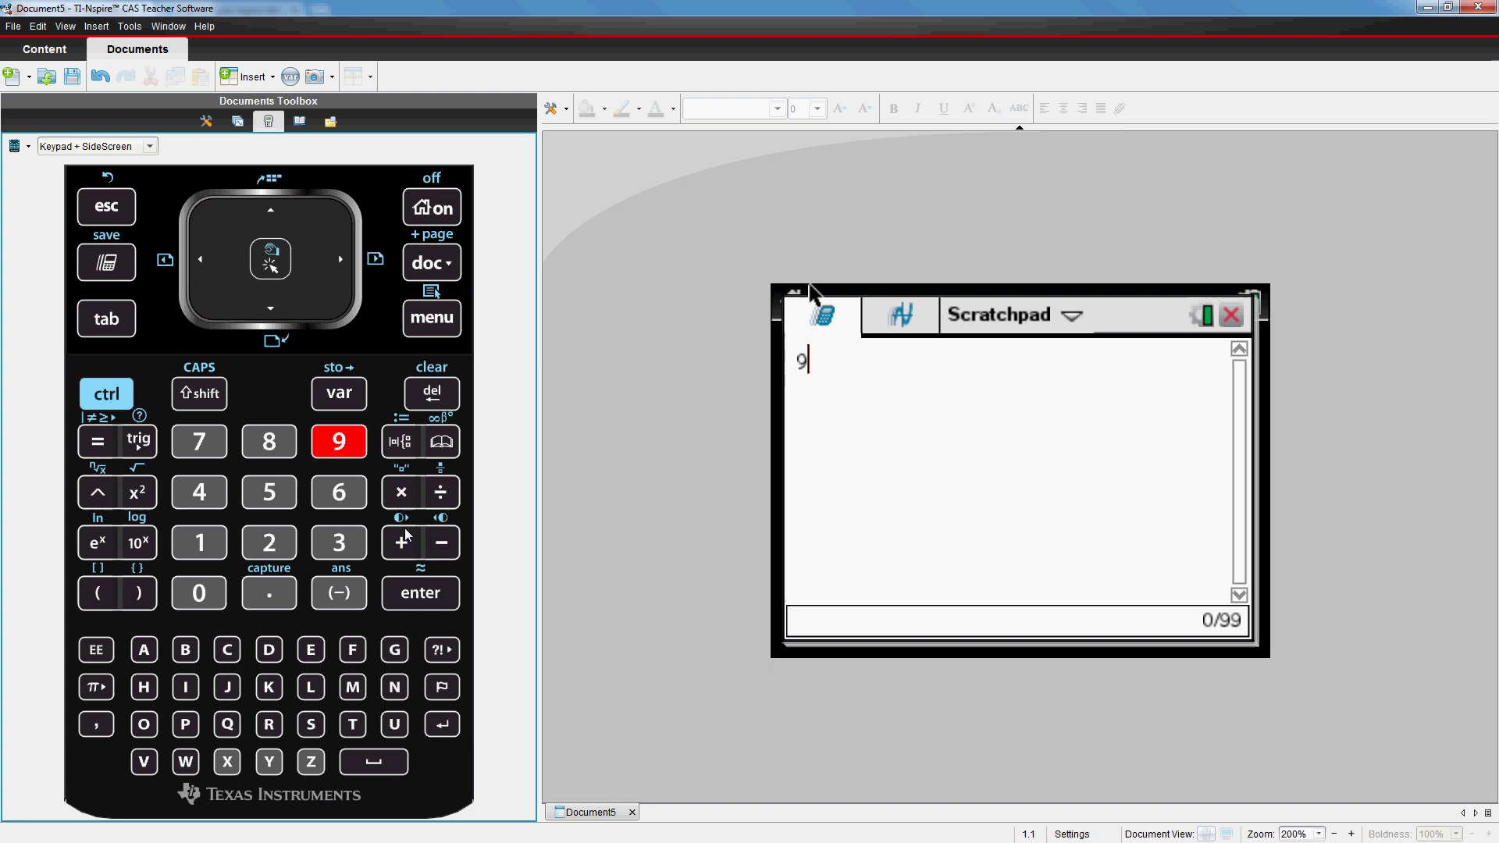
left_click(396, 543)
left_click(358, 538)
key("Return")
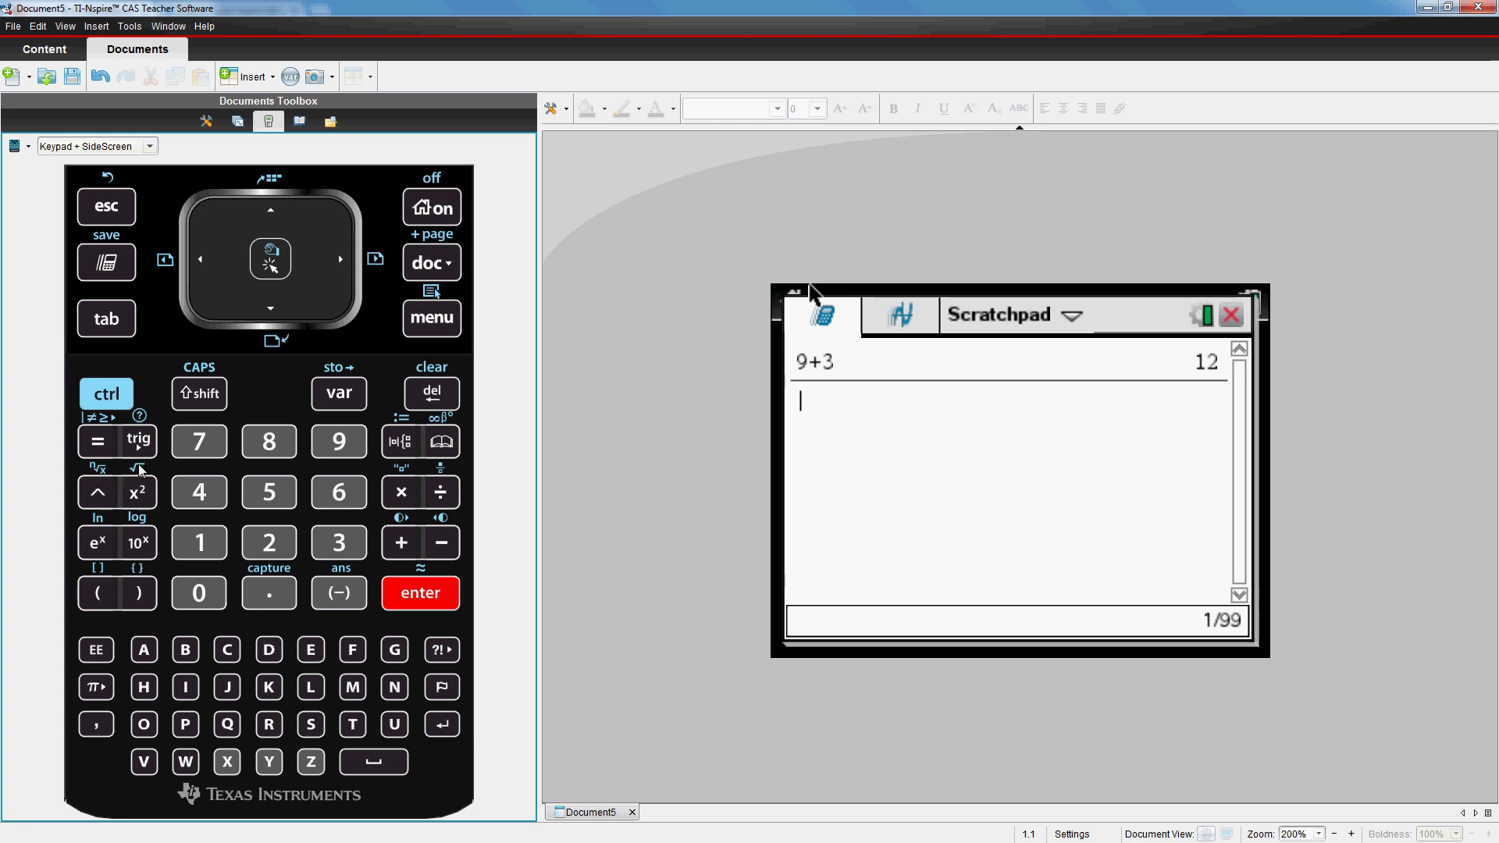
Evaluate √20 exactly, giving 2·√5
left_click(115, 394)
left_click(139, 494)
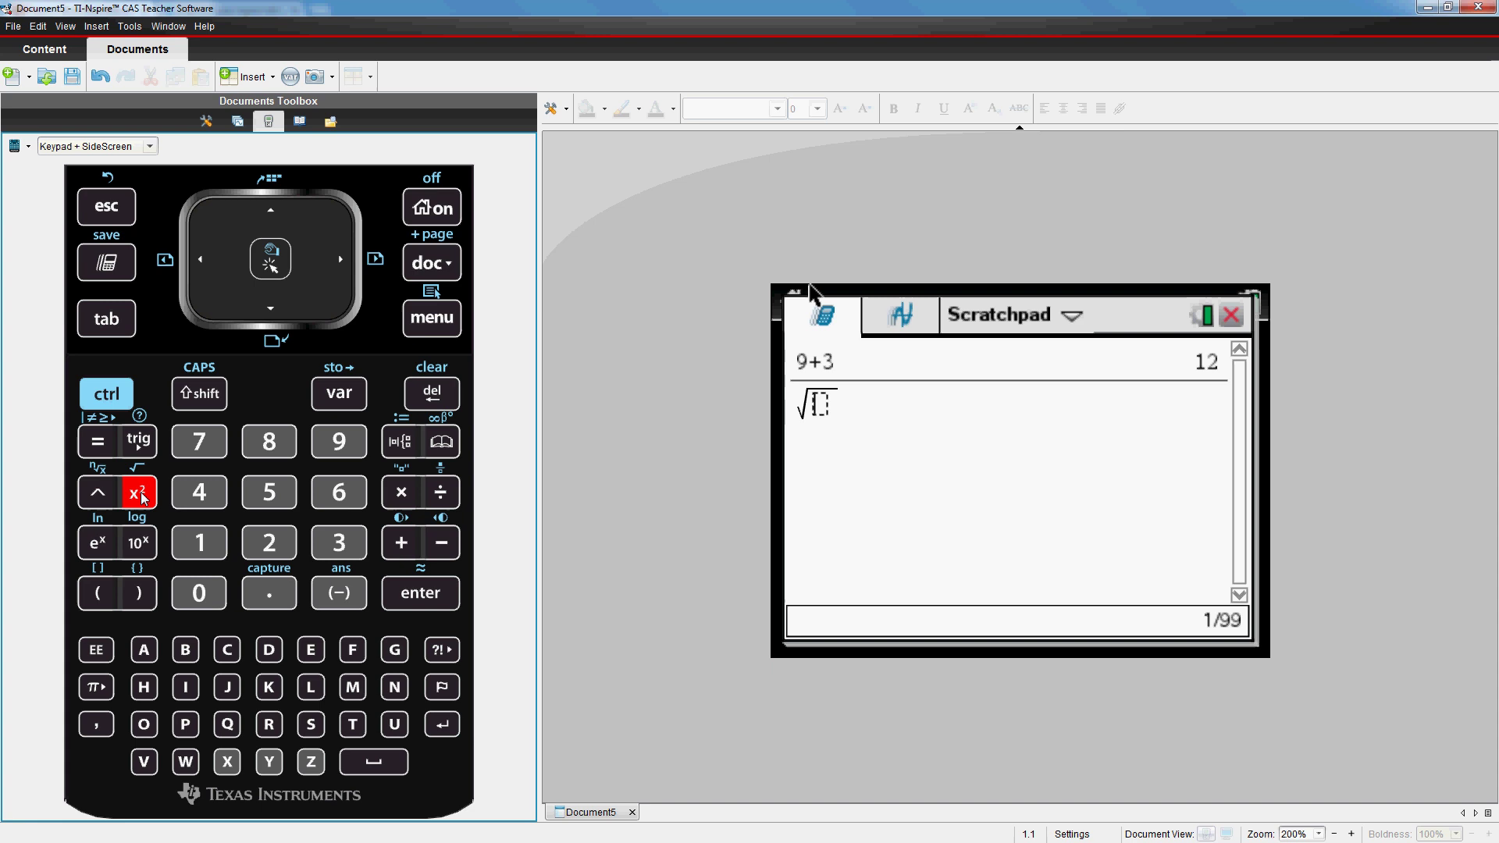
left_click(269, 543)
left_click(208, 595)
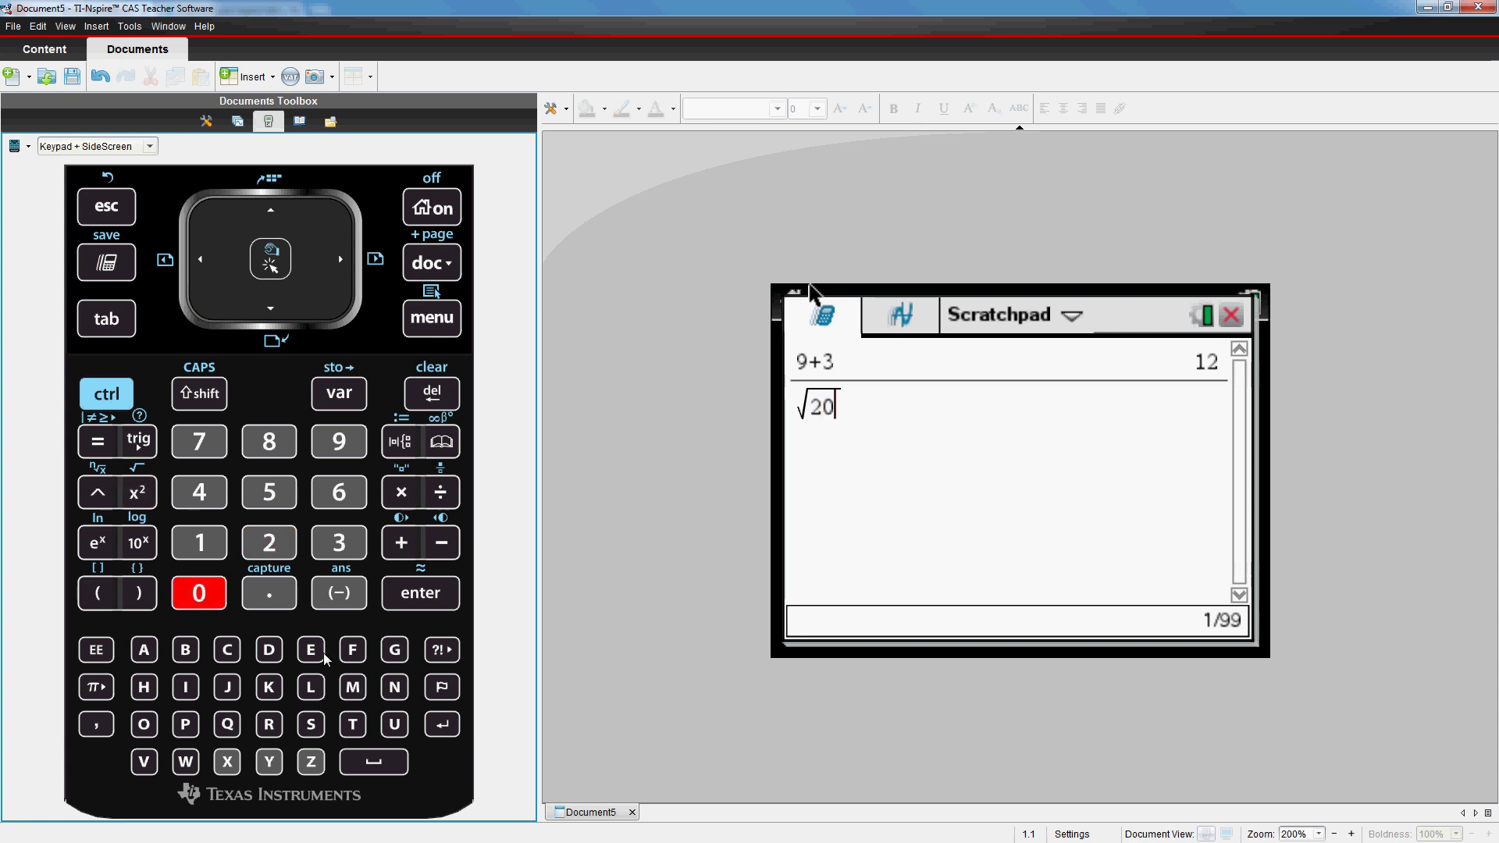
left_click(425, 597)
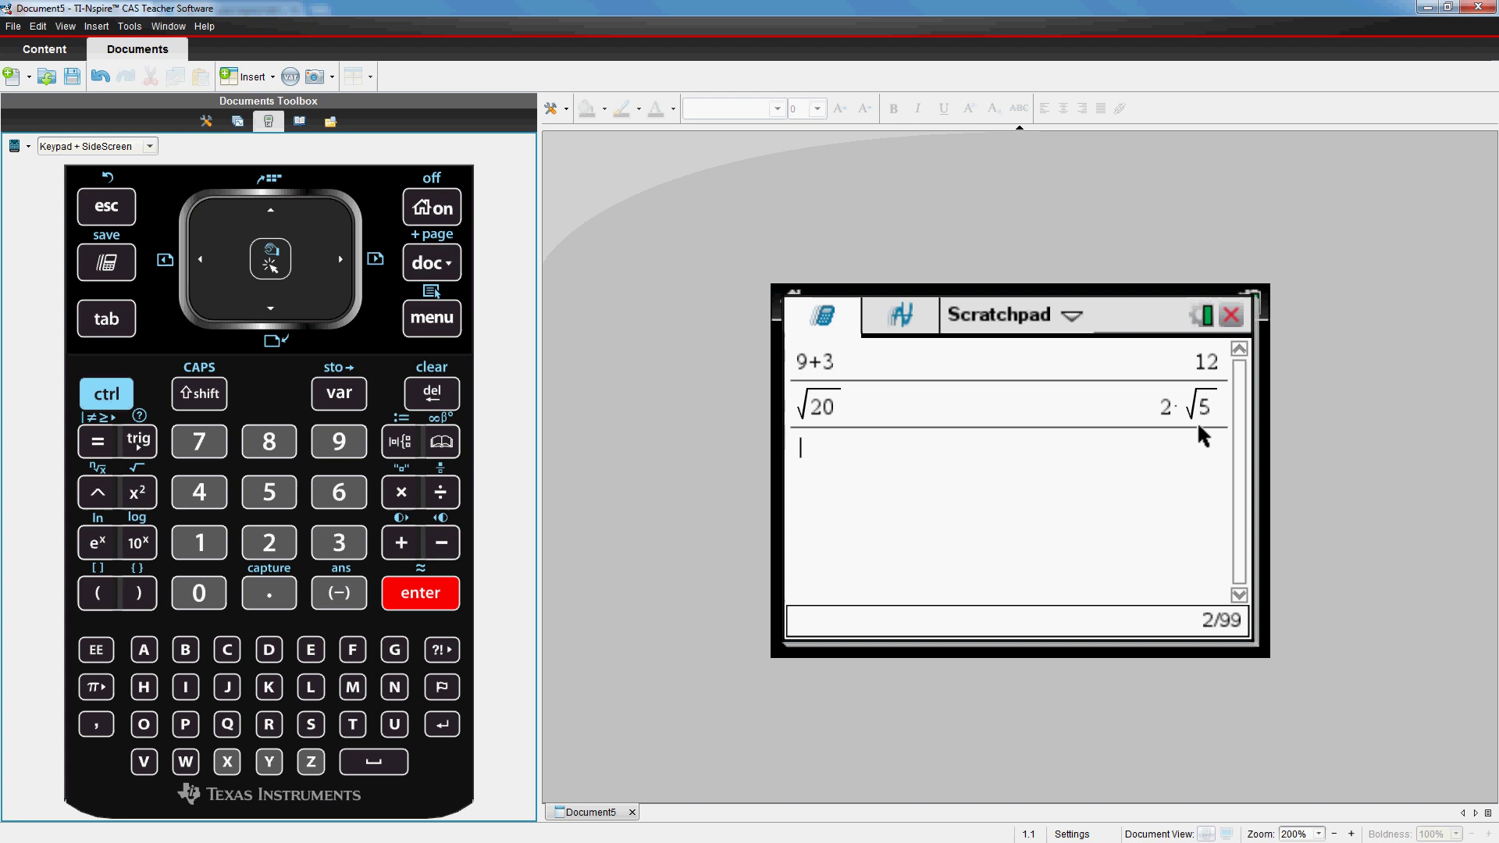
Evaluate √20 approximately, giving 4.47214
left_click(116, 393)
left_click(149, 492)
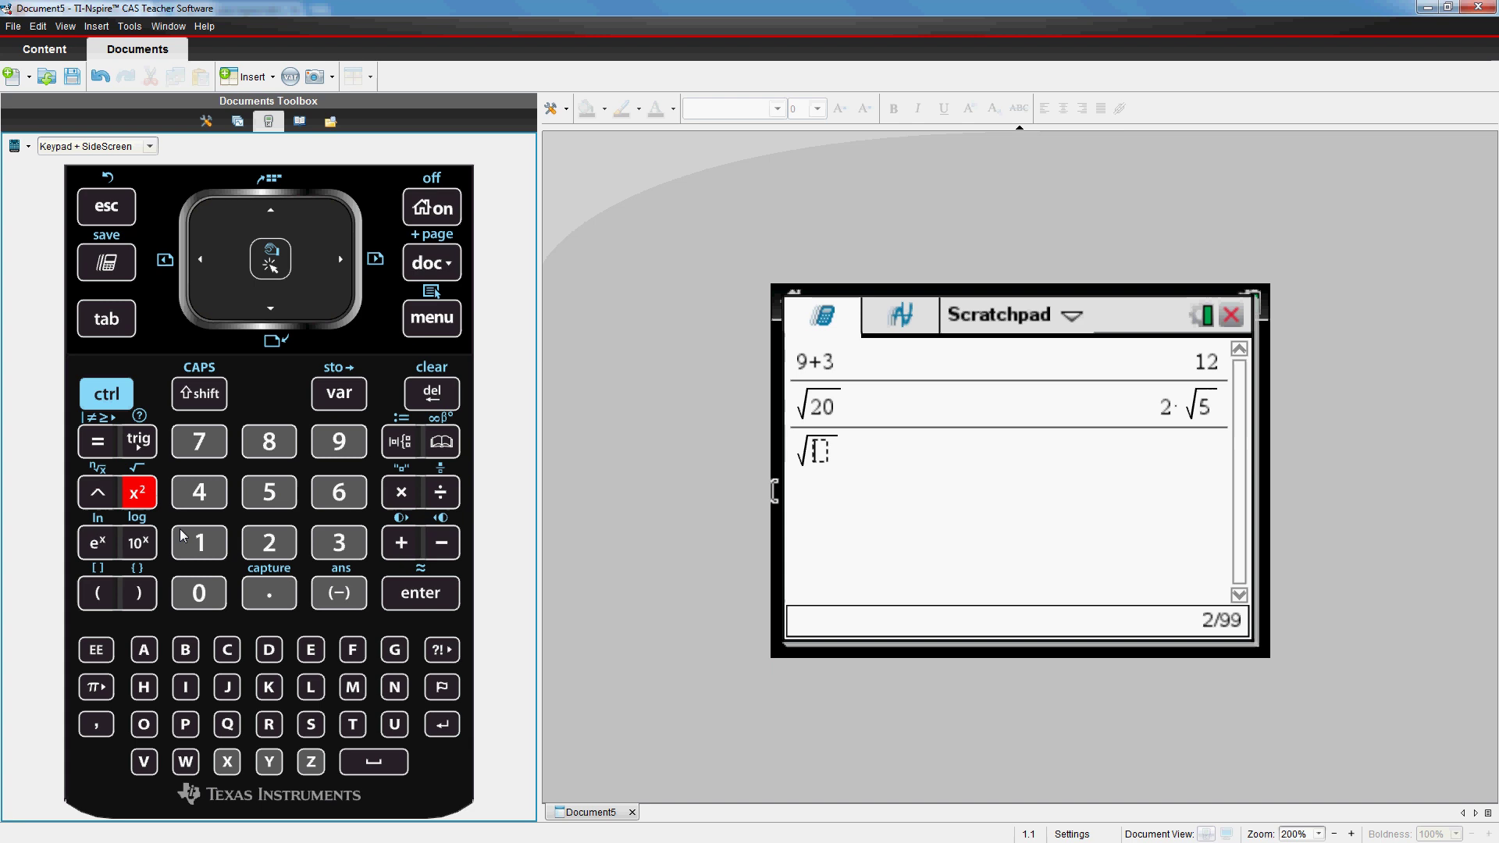
left_click(260, 546)
left_click(208, 589)
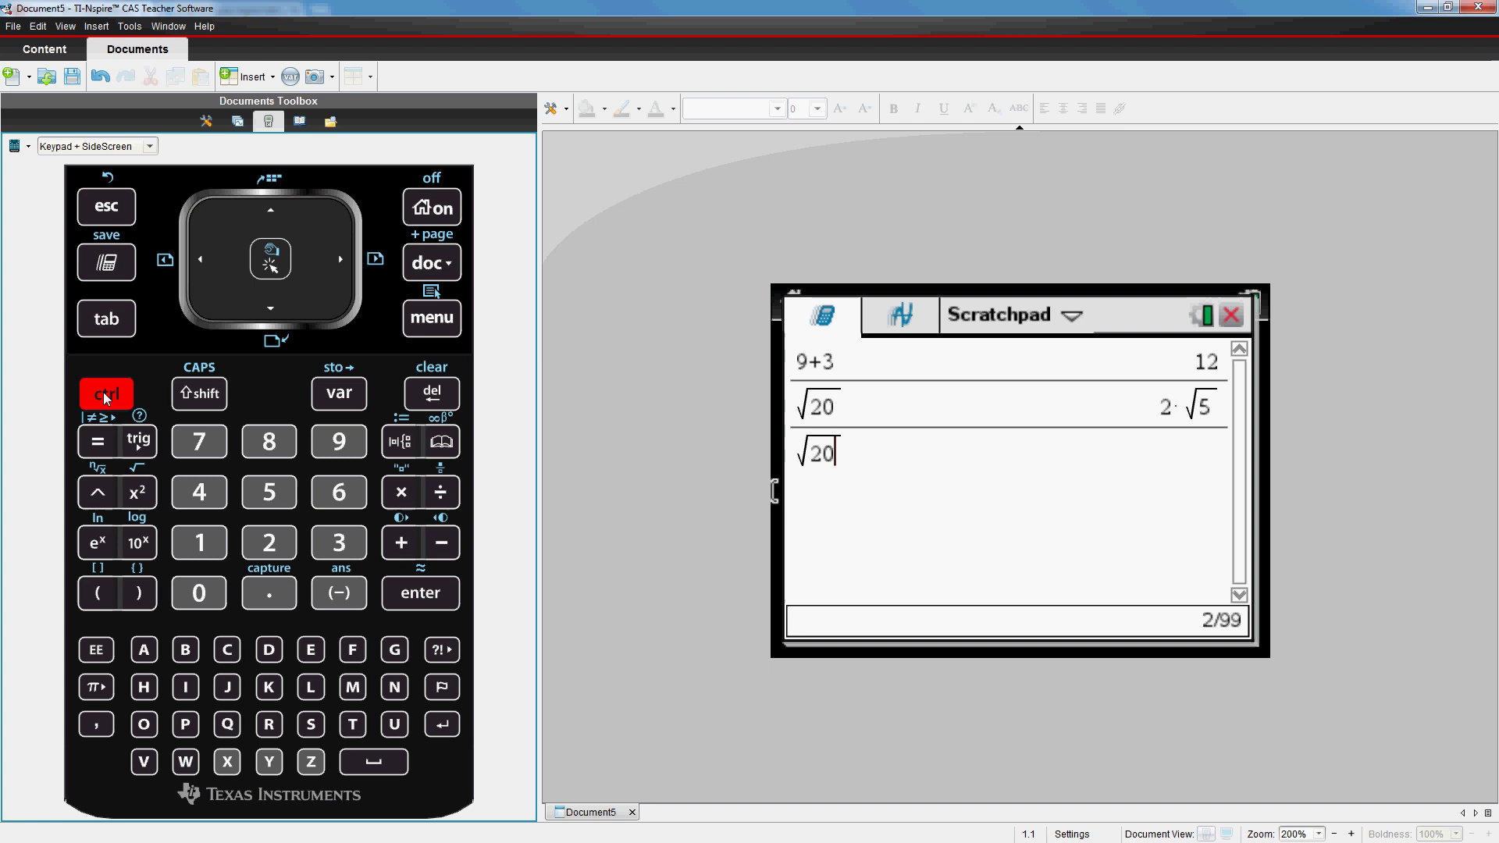
key("ctrl+Return")
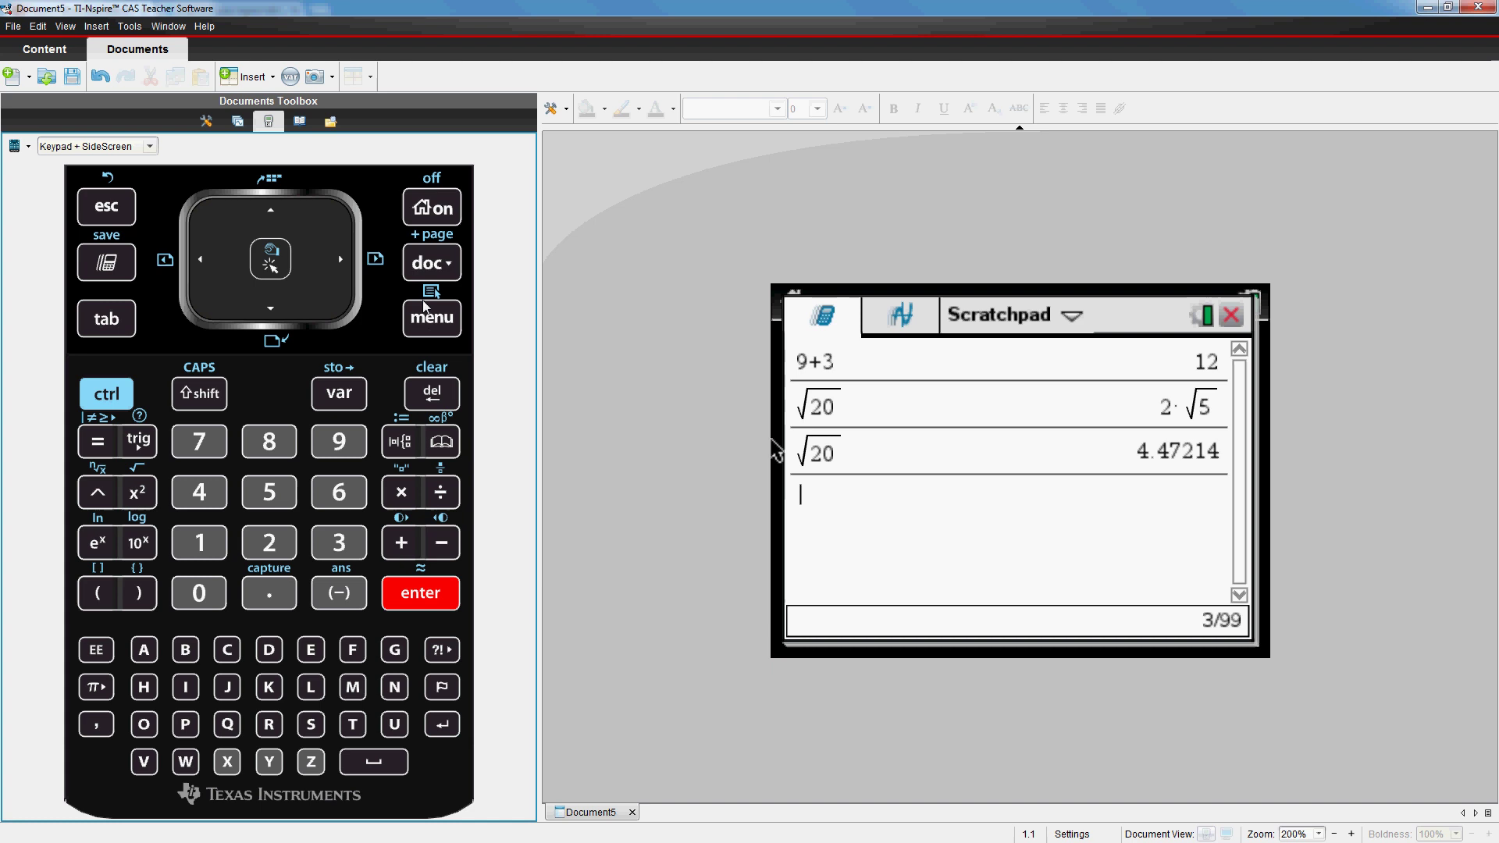
Open the command menu and browse to Algebra > Factor
left_click(440, 327)
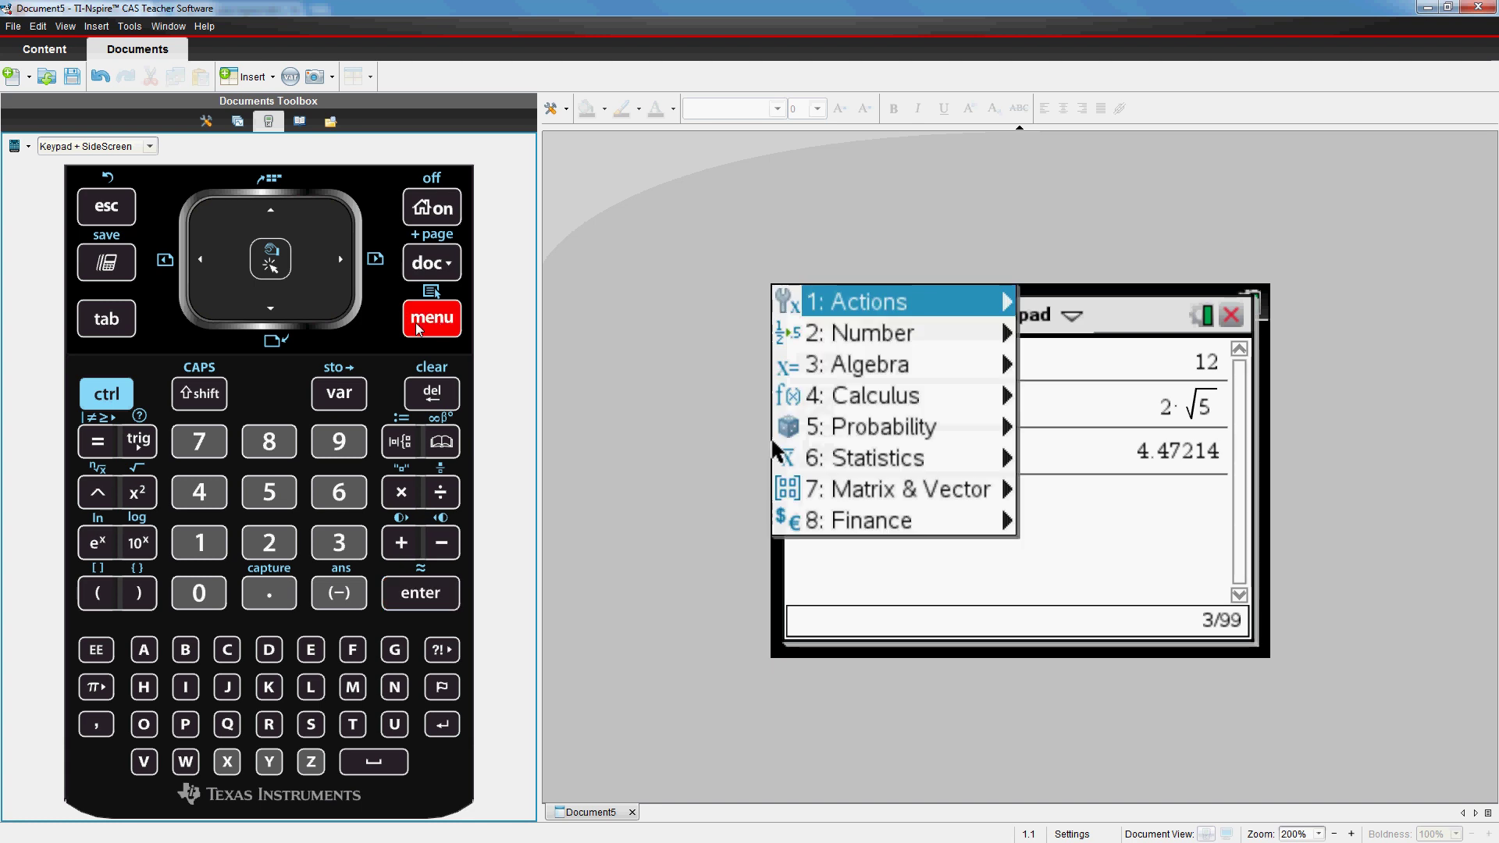
mouse_move(870, 298)
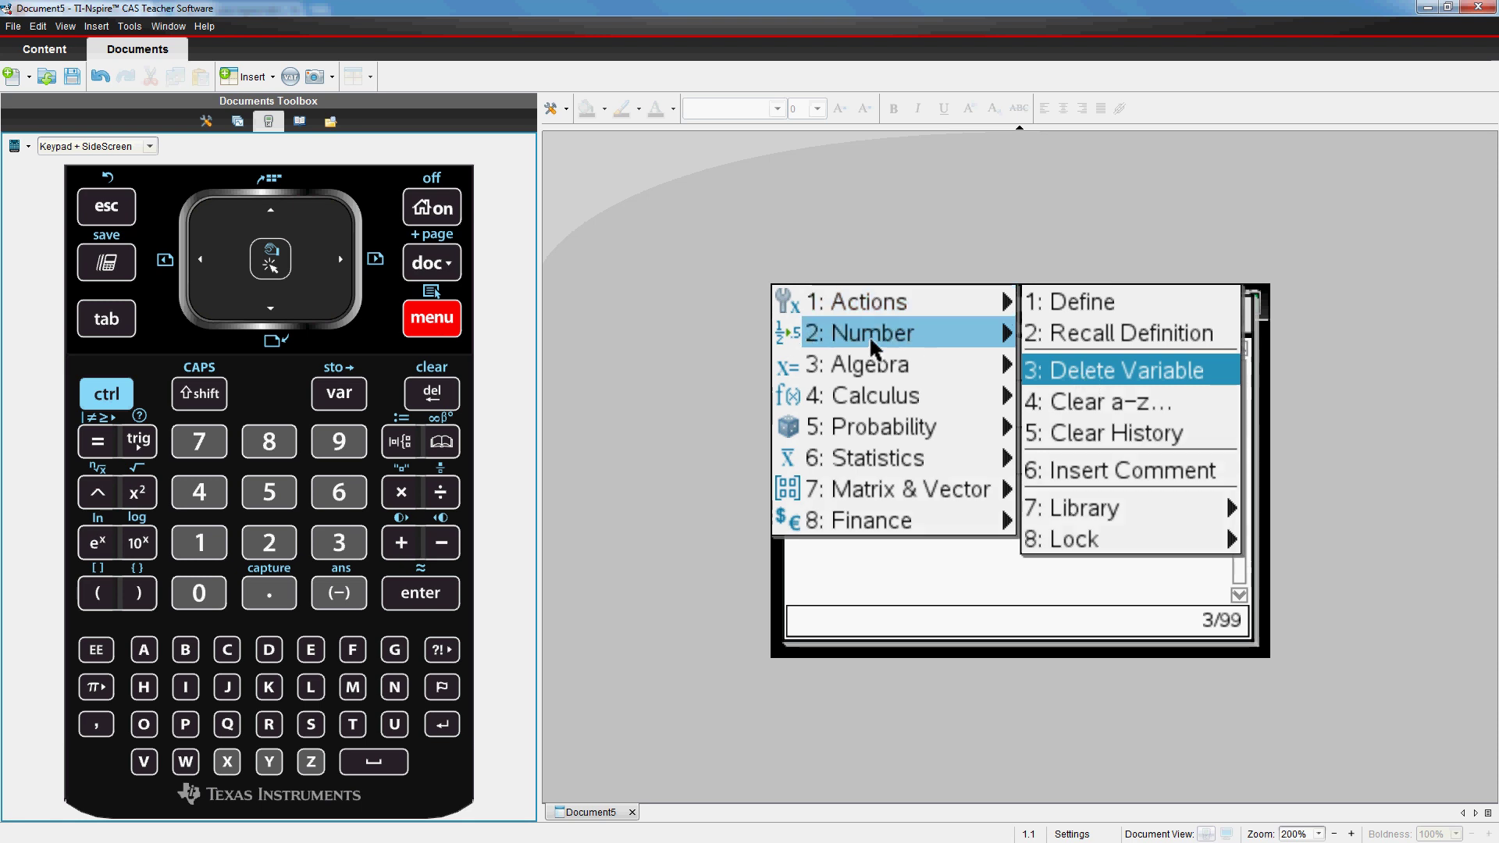
mouse_move(871, 336)
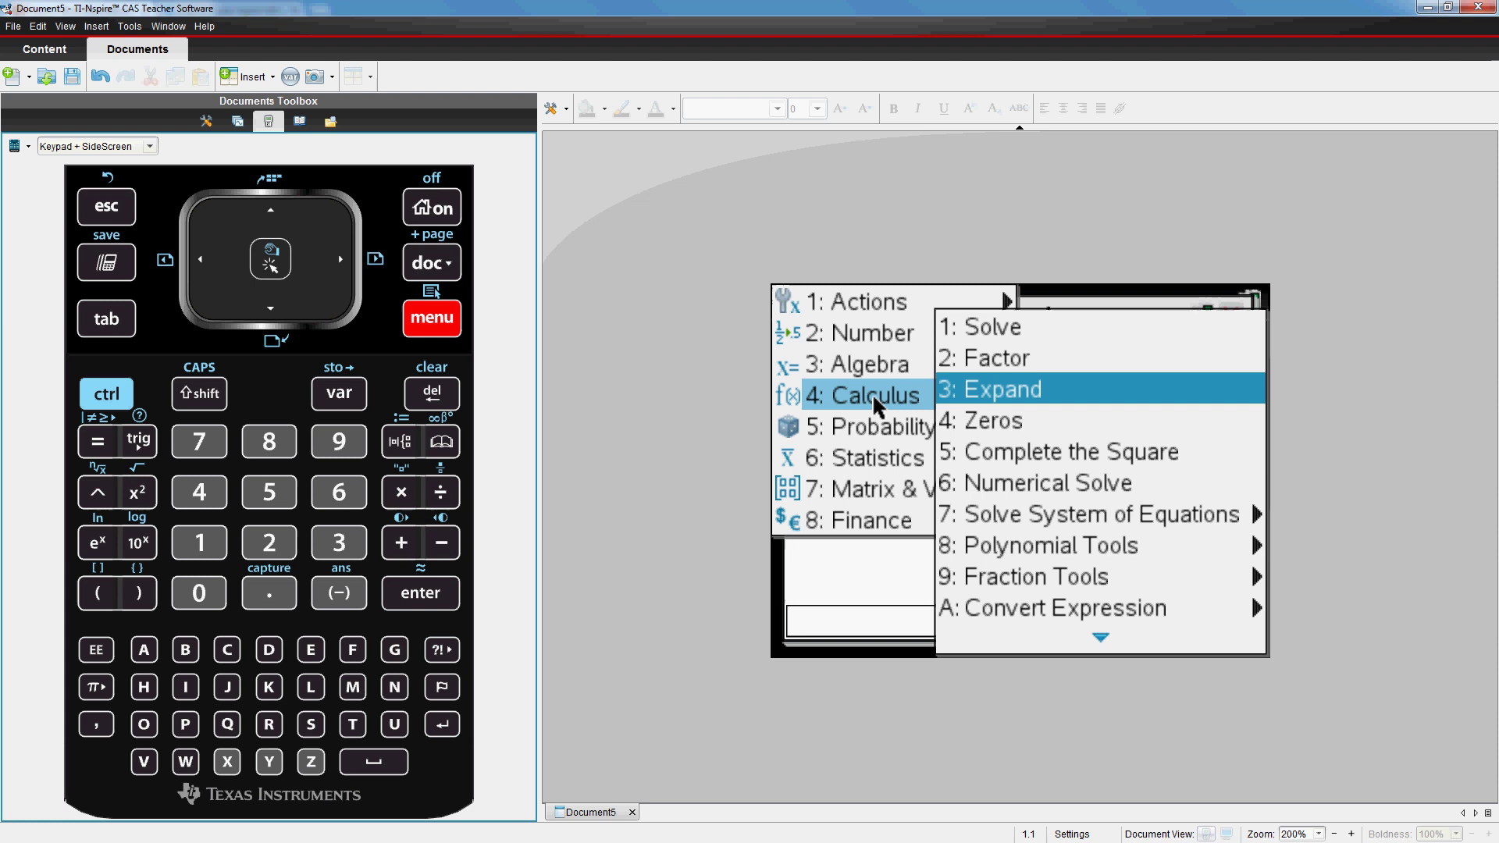
mouse_move(873, 395)
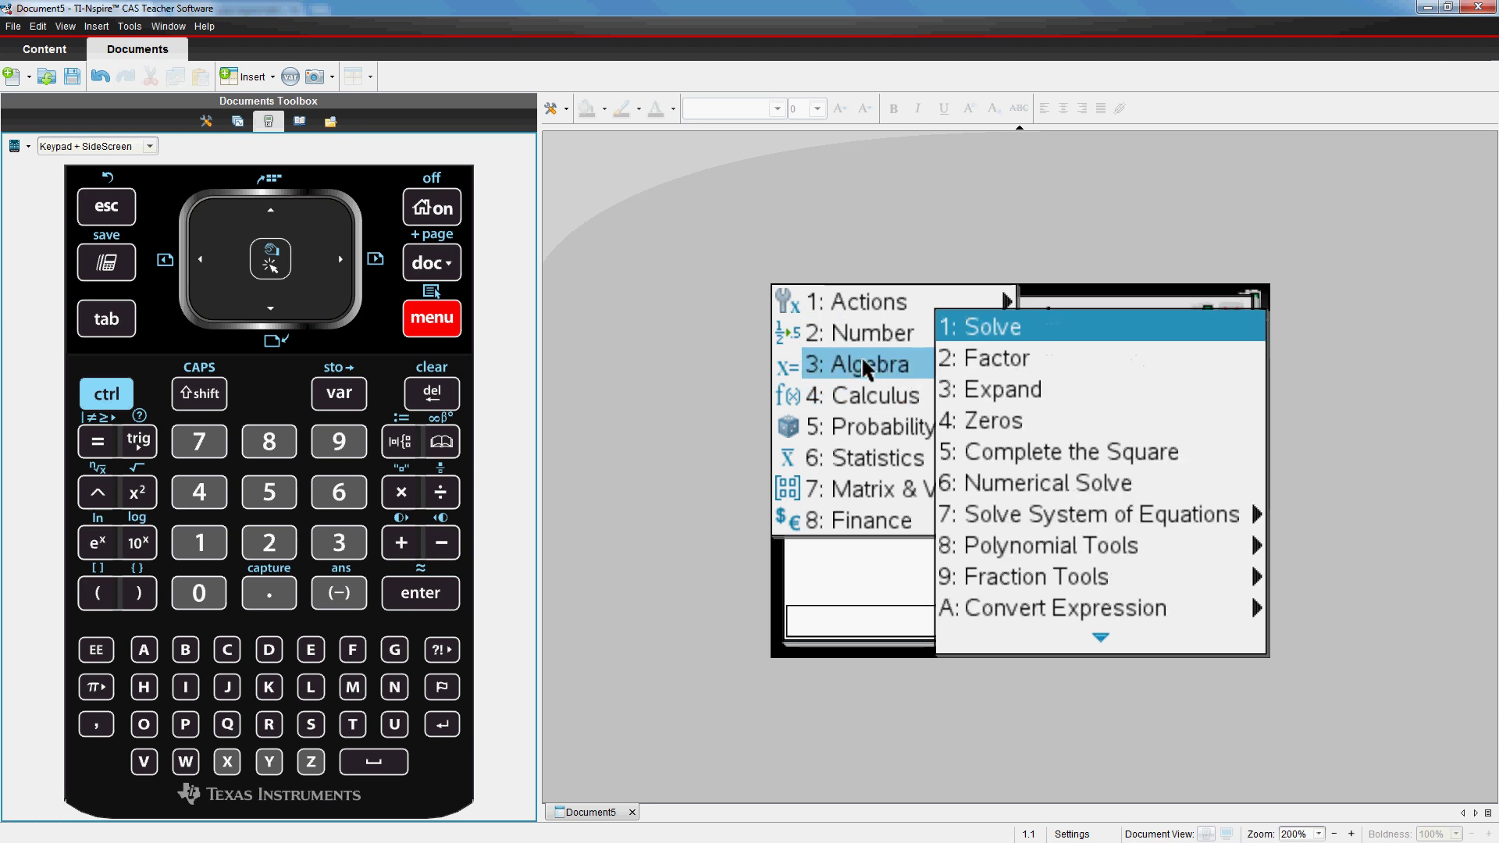
Enter factor(x³−27) and evaluate it to (x−3)·(x²+3·x+9)
left_click(991, 361)
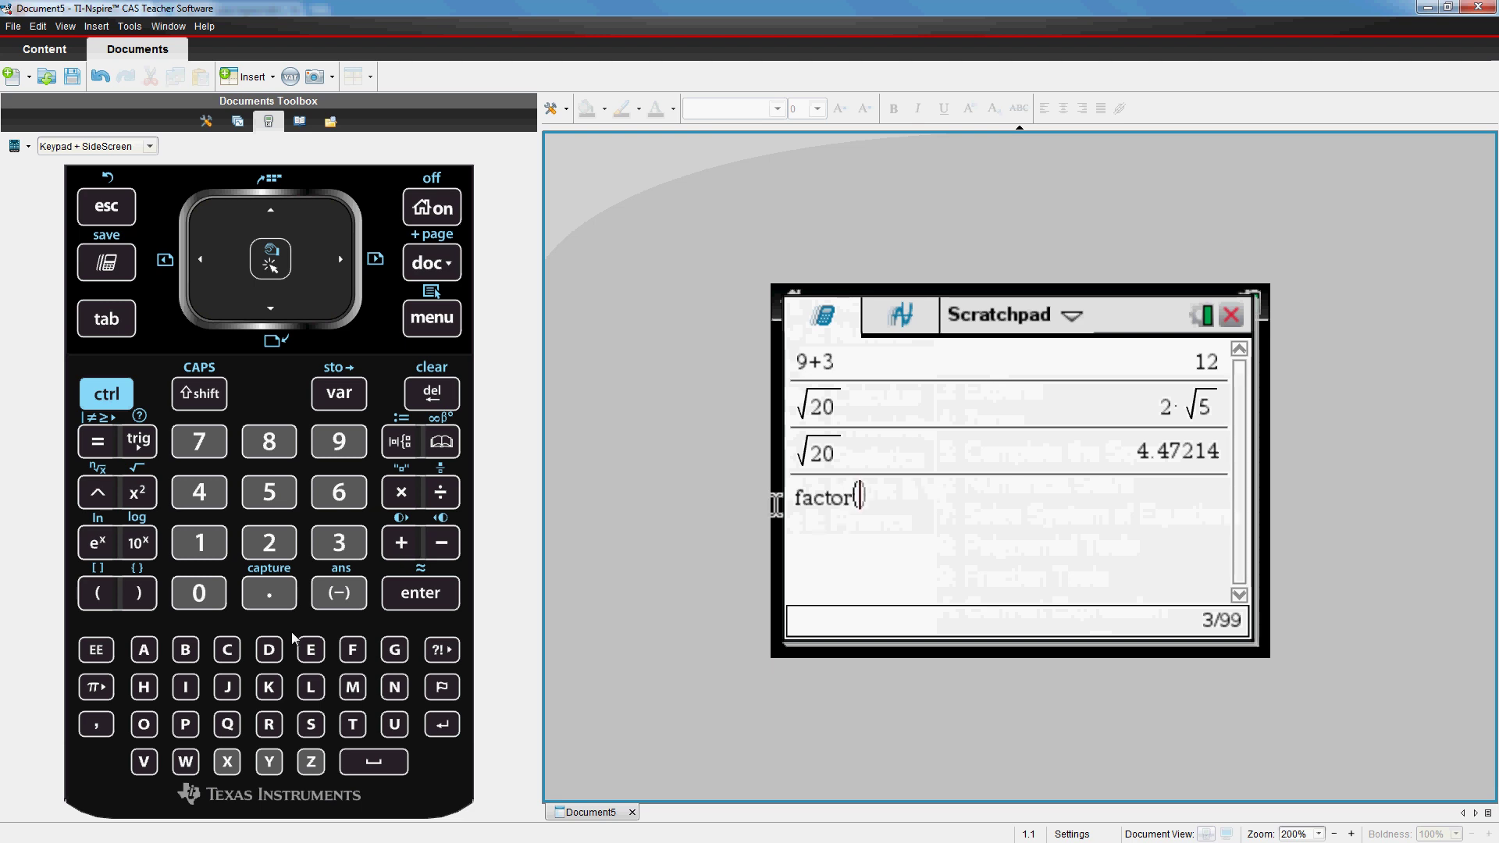
left_click(229, 763)
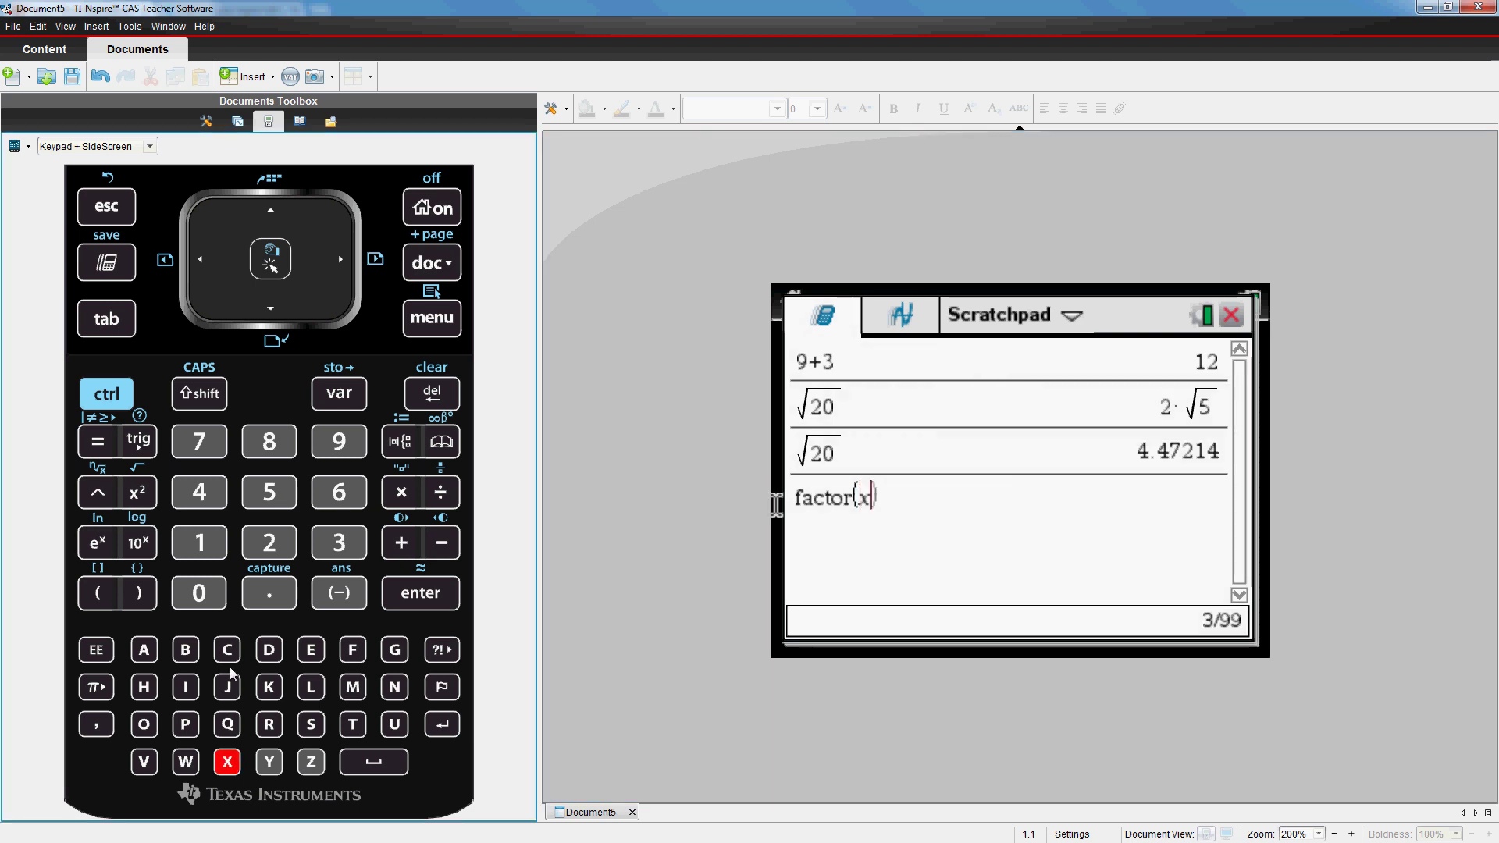
left_click(99, 494)
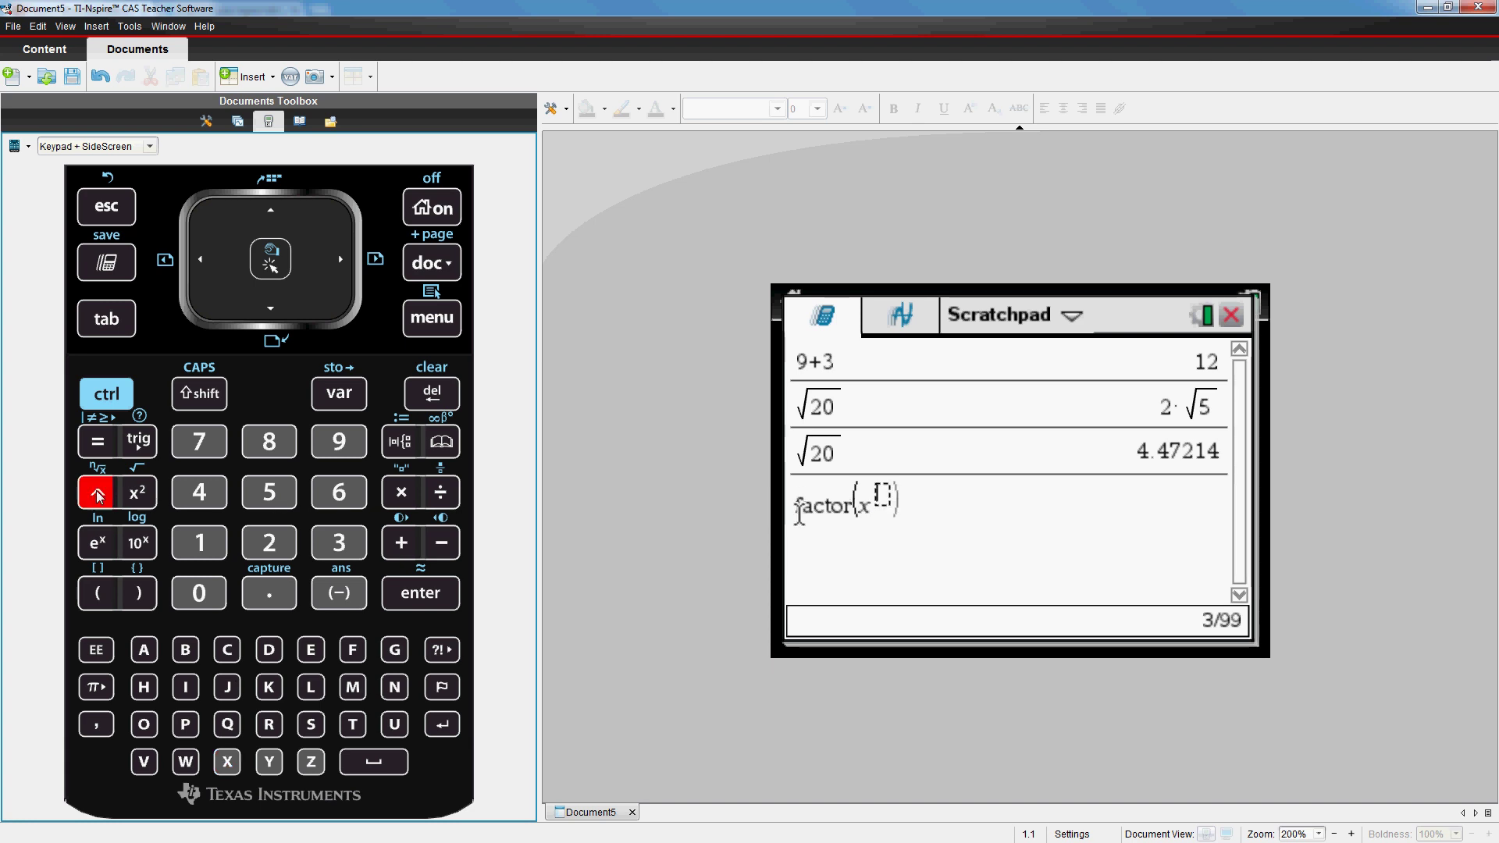
left_click(322, 547)
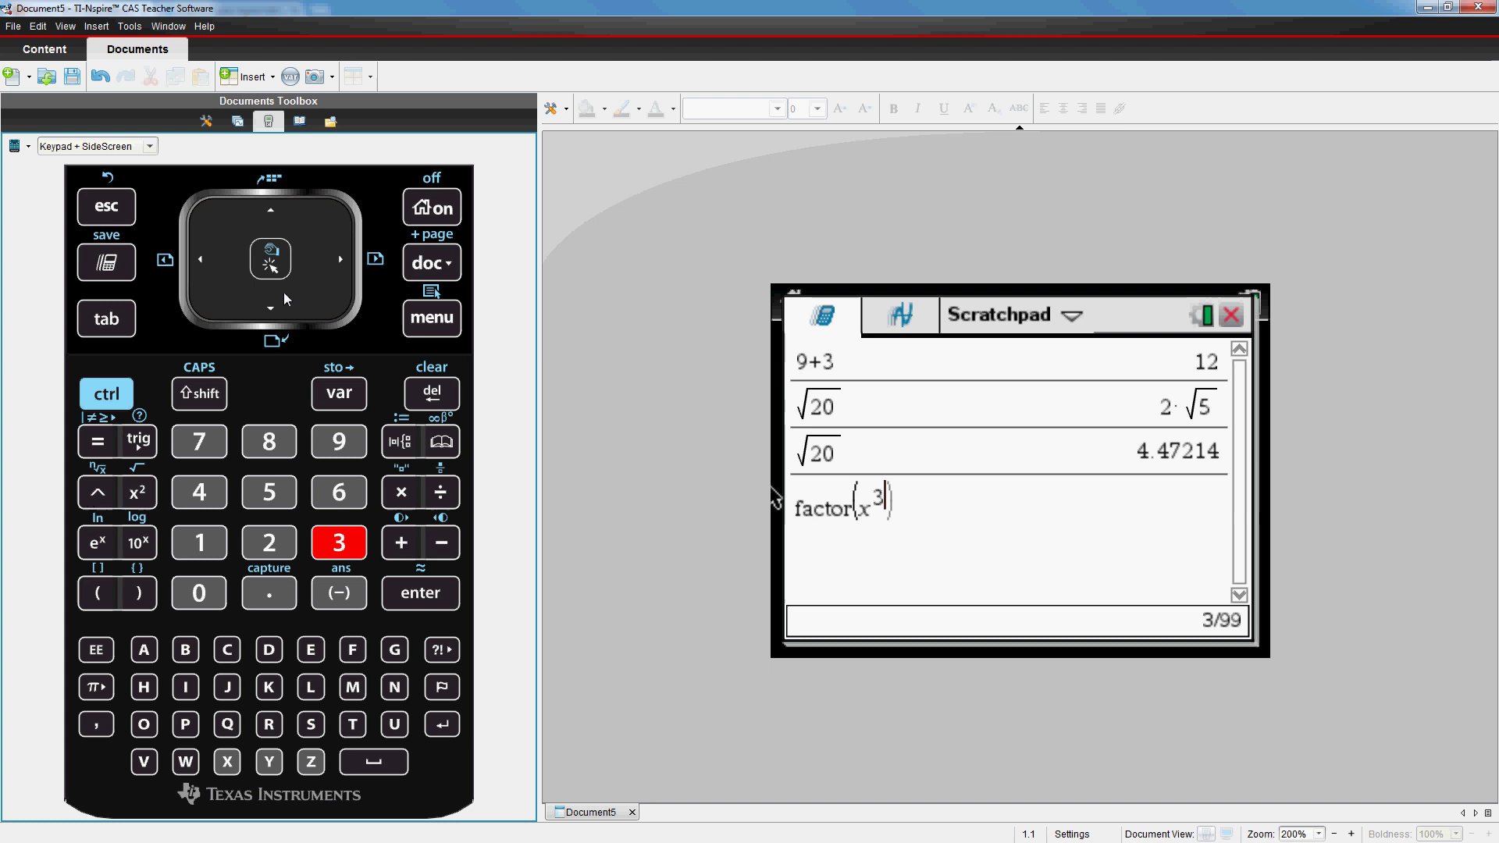
left_click(107, 319)
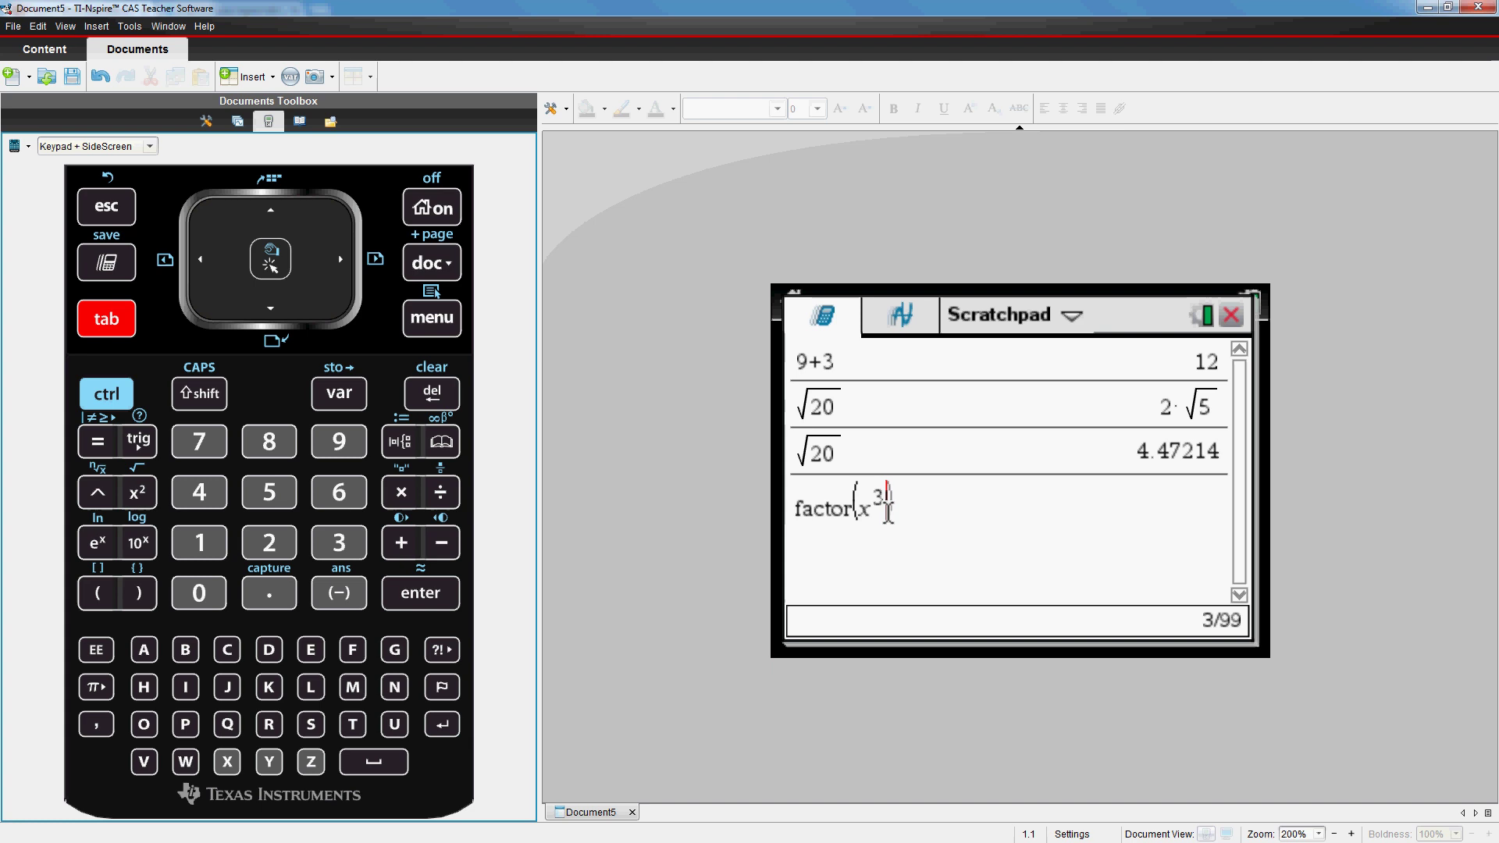
left_click(442, 542)
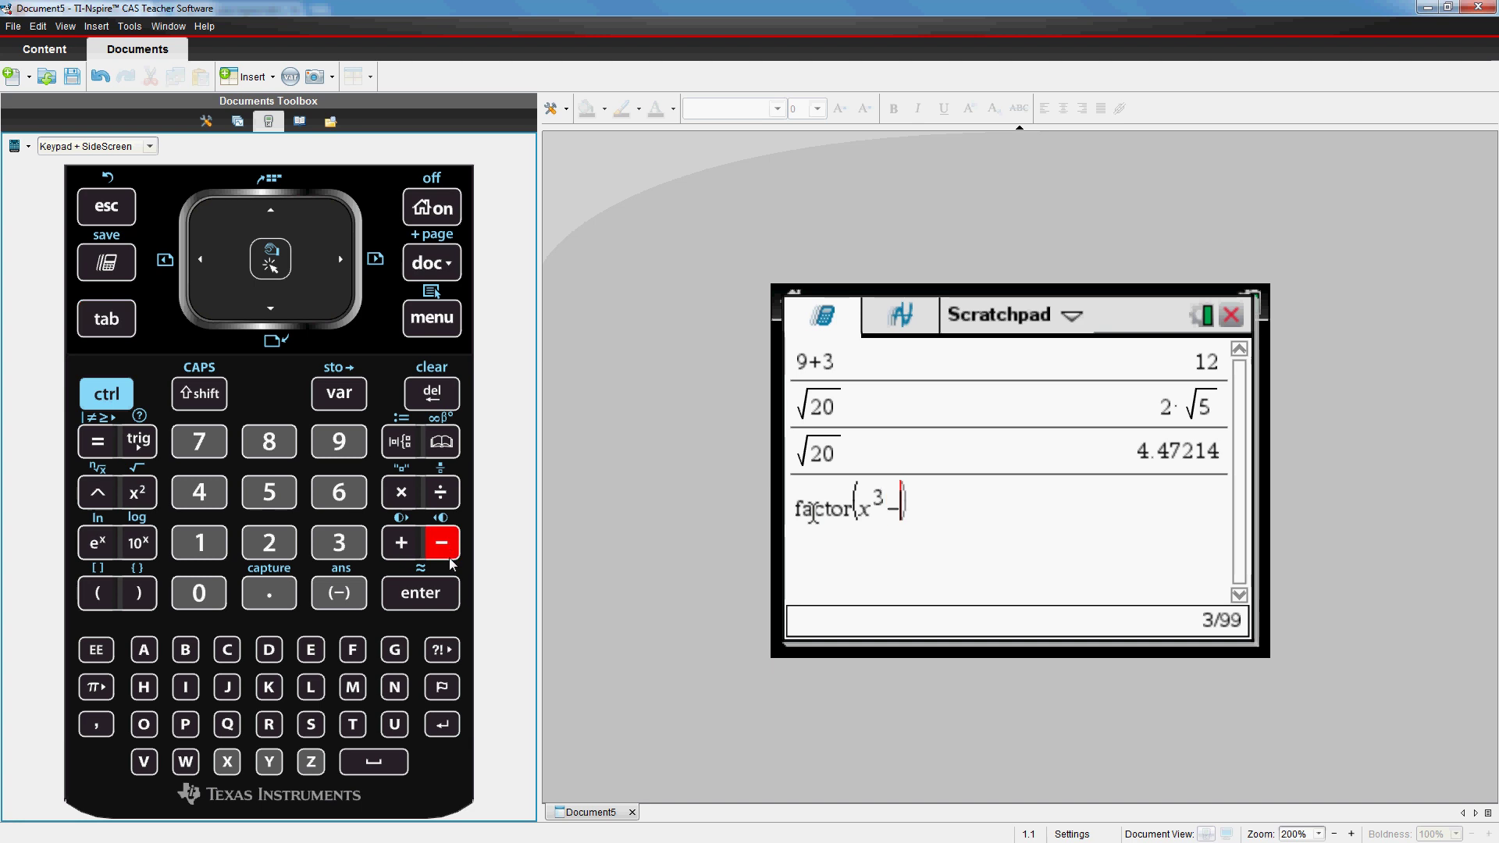
left_click(271, 549)
left_click(199, 442)
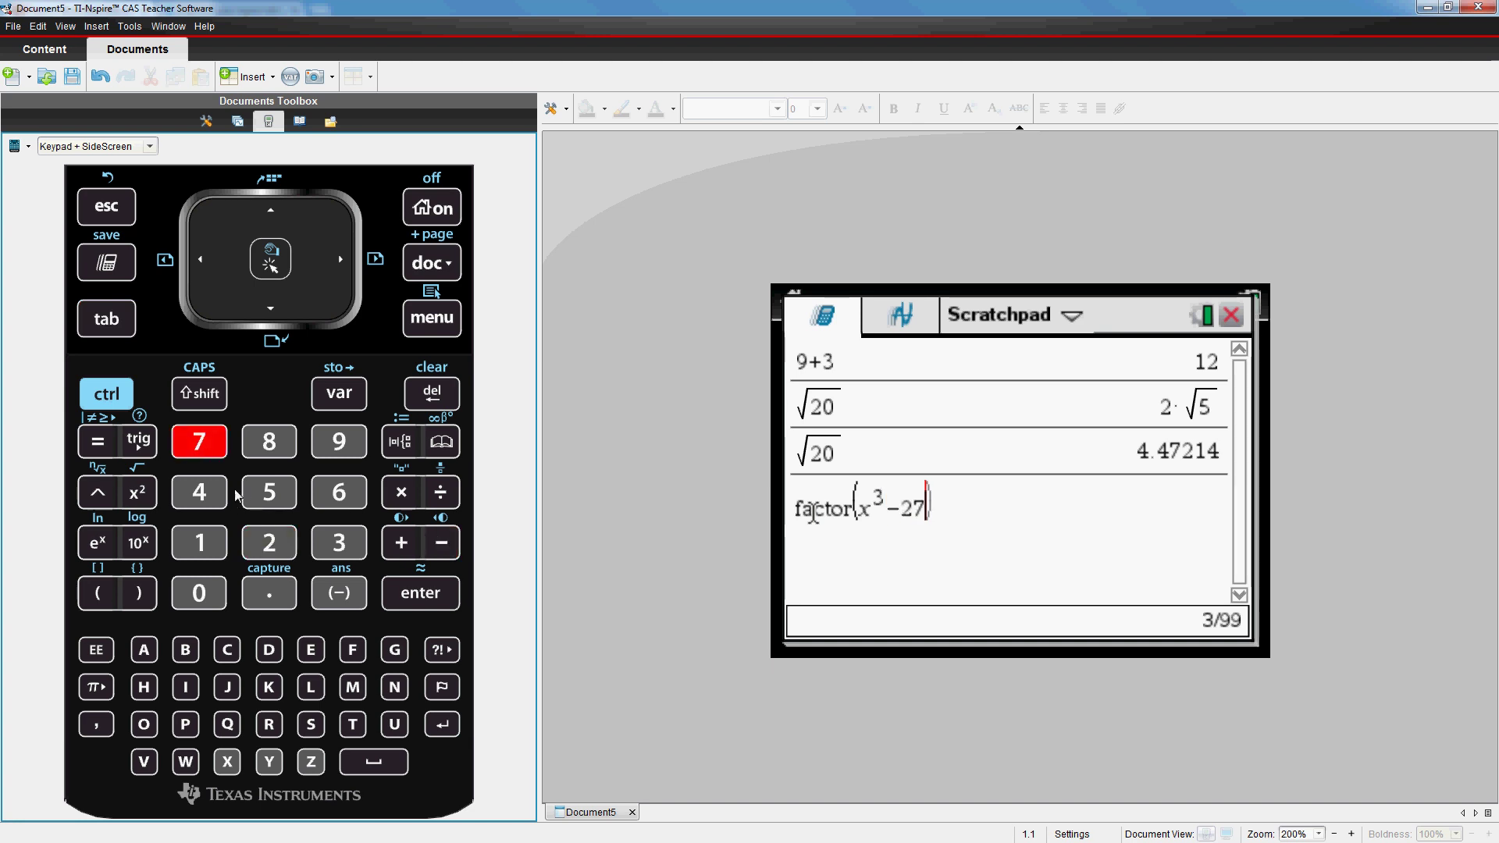
left_click(432, 599)
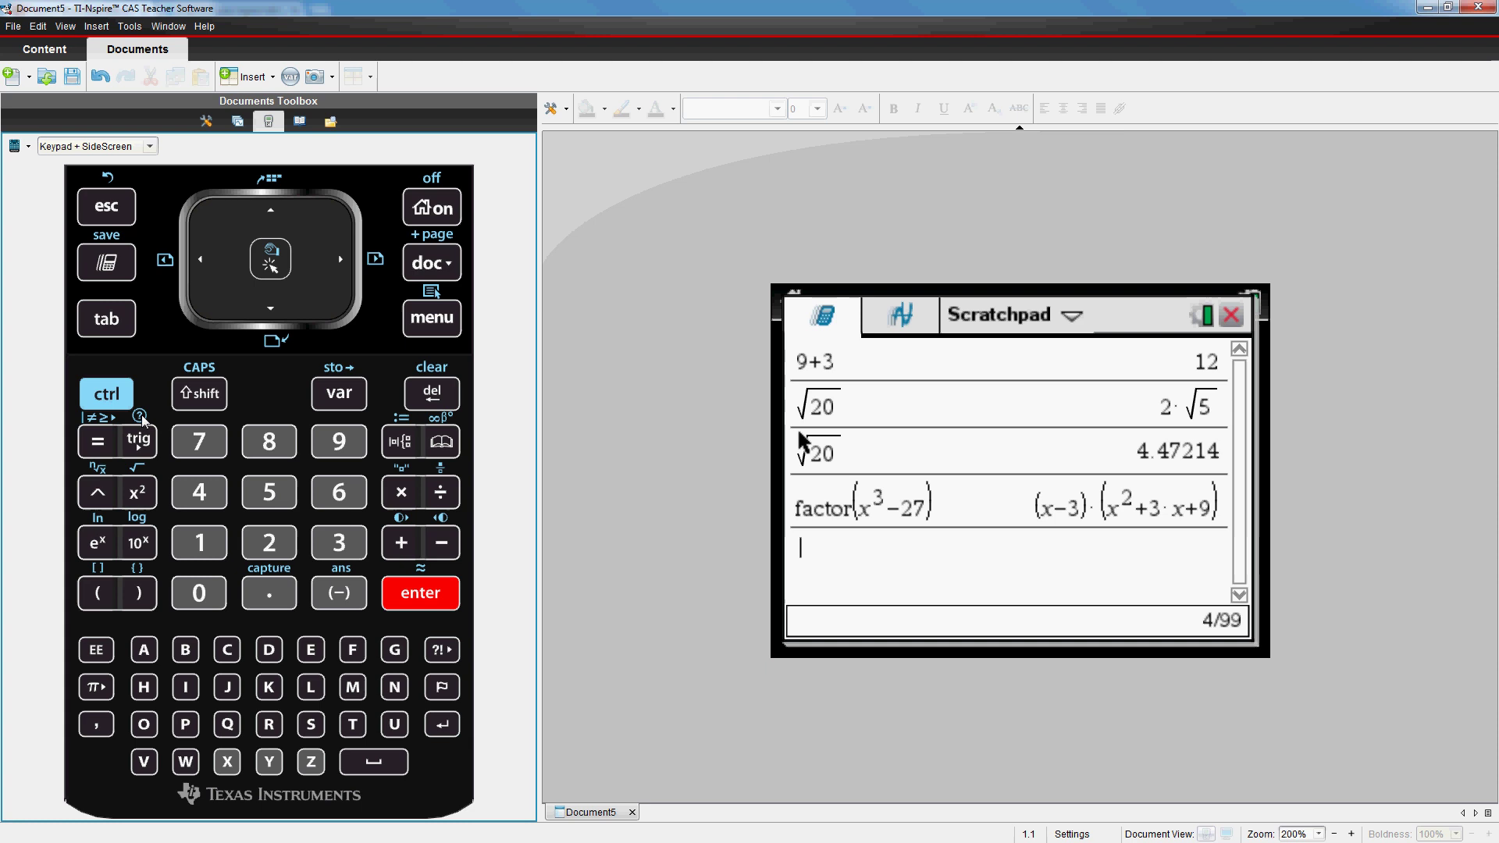
left_click(107, 396)
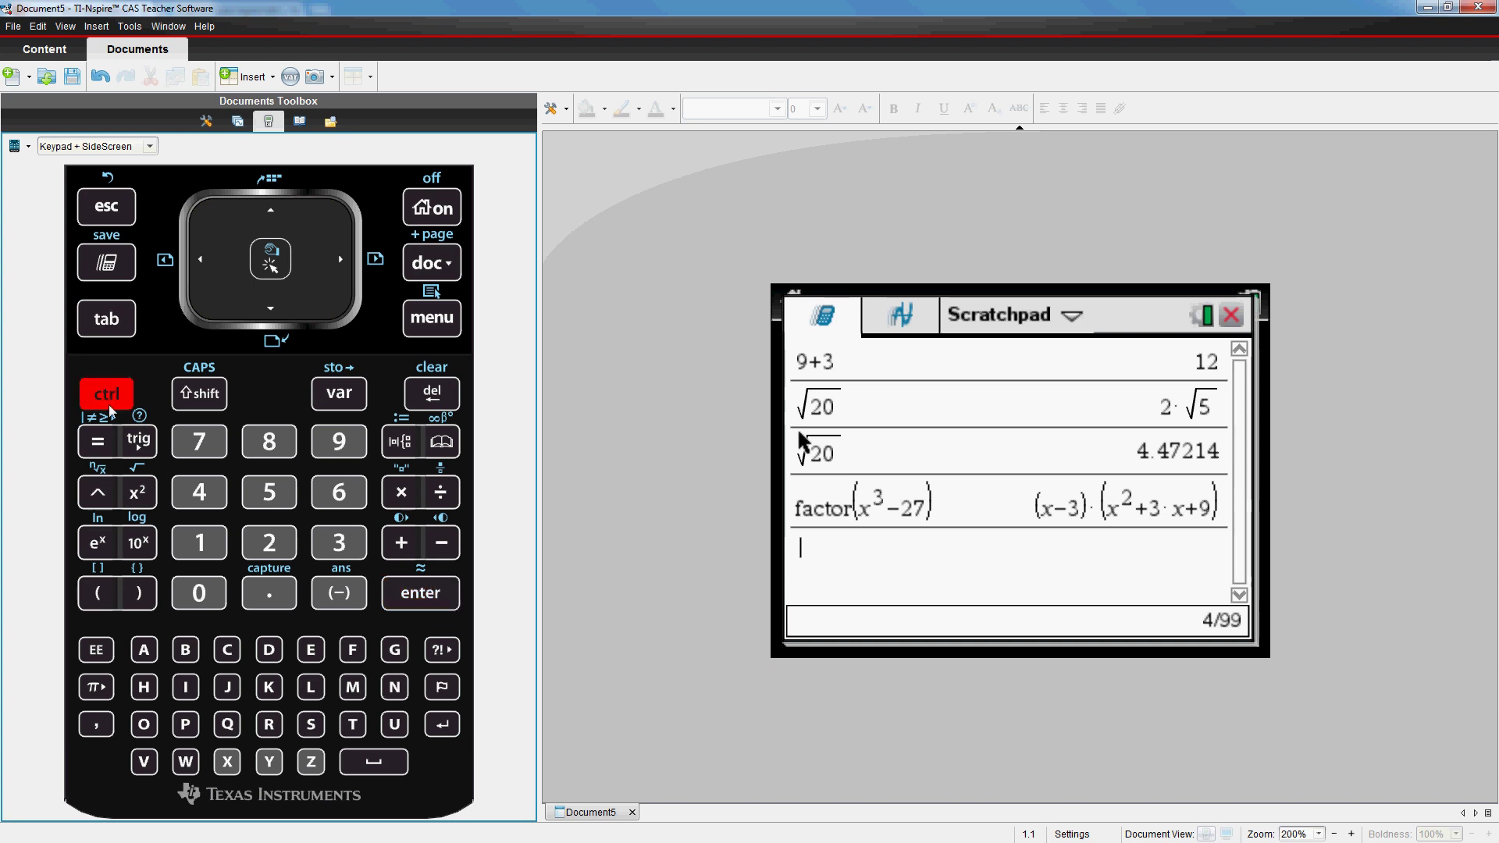
left_click(141, 442)
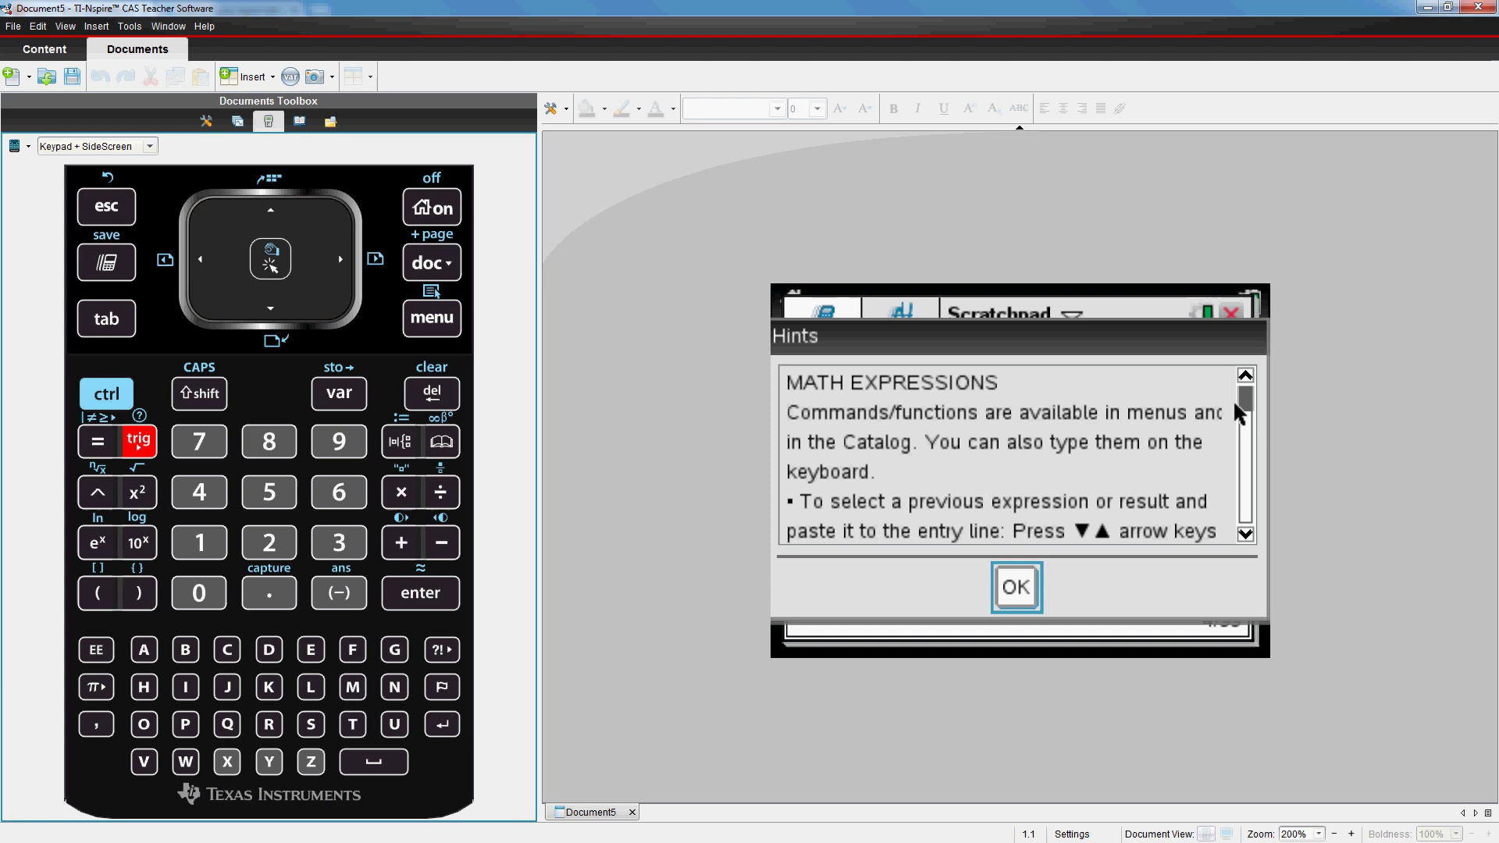
left_click(1244, 534)
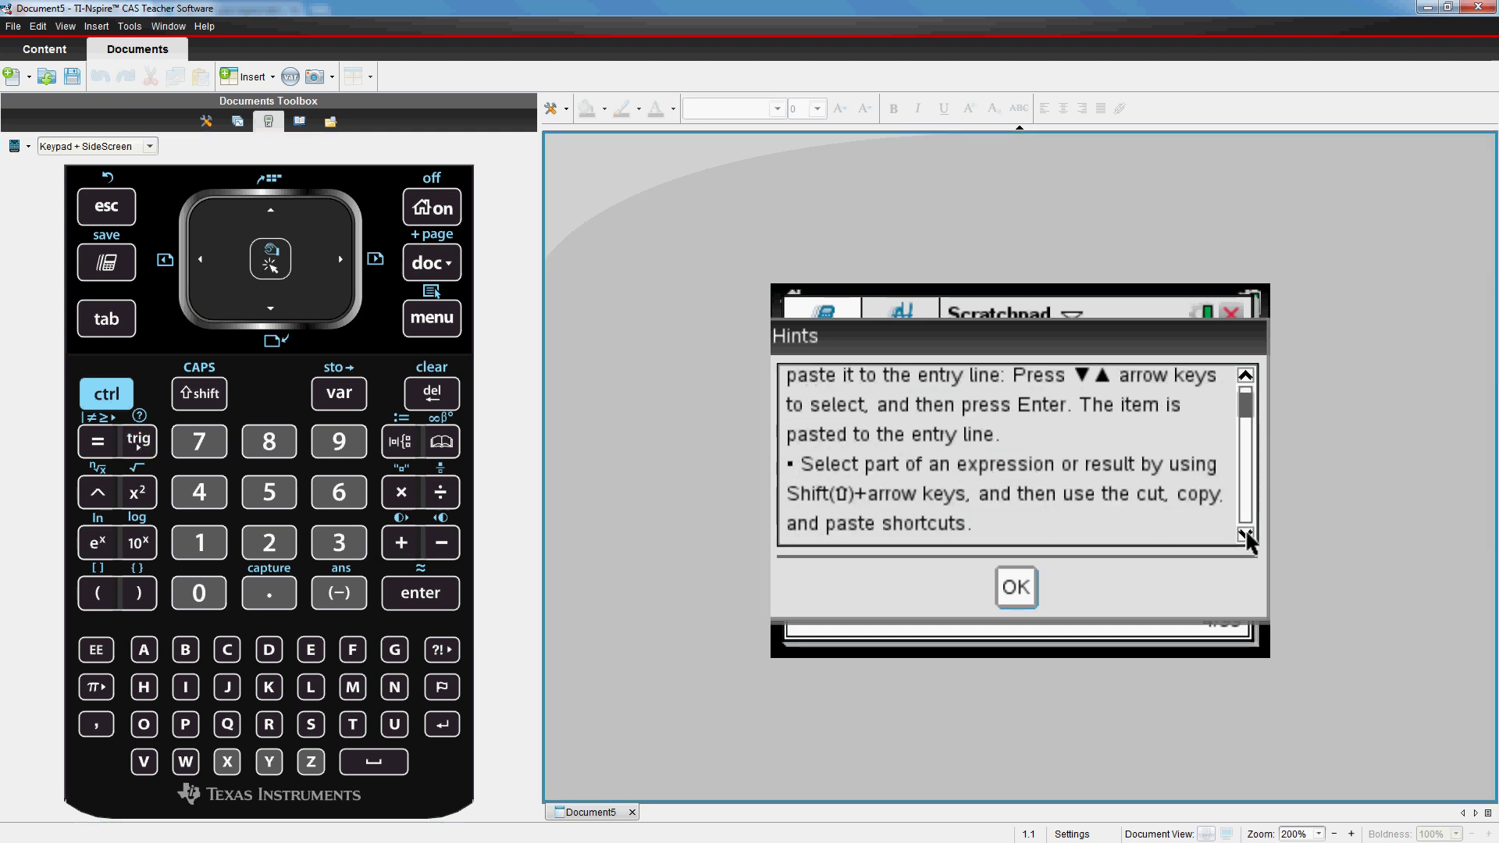
left_click_drag(1245, 534, 1245, 534)
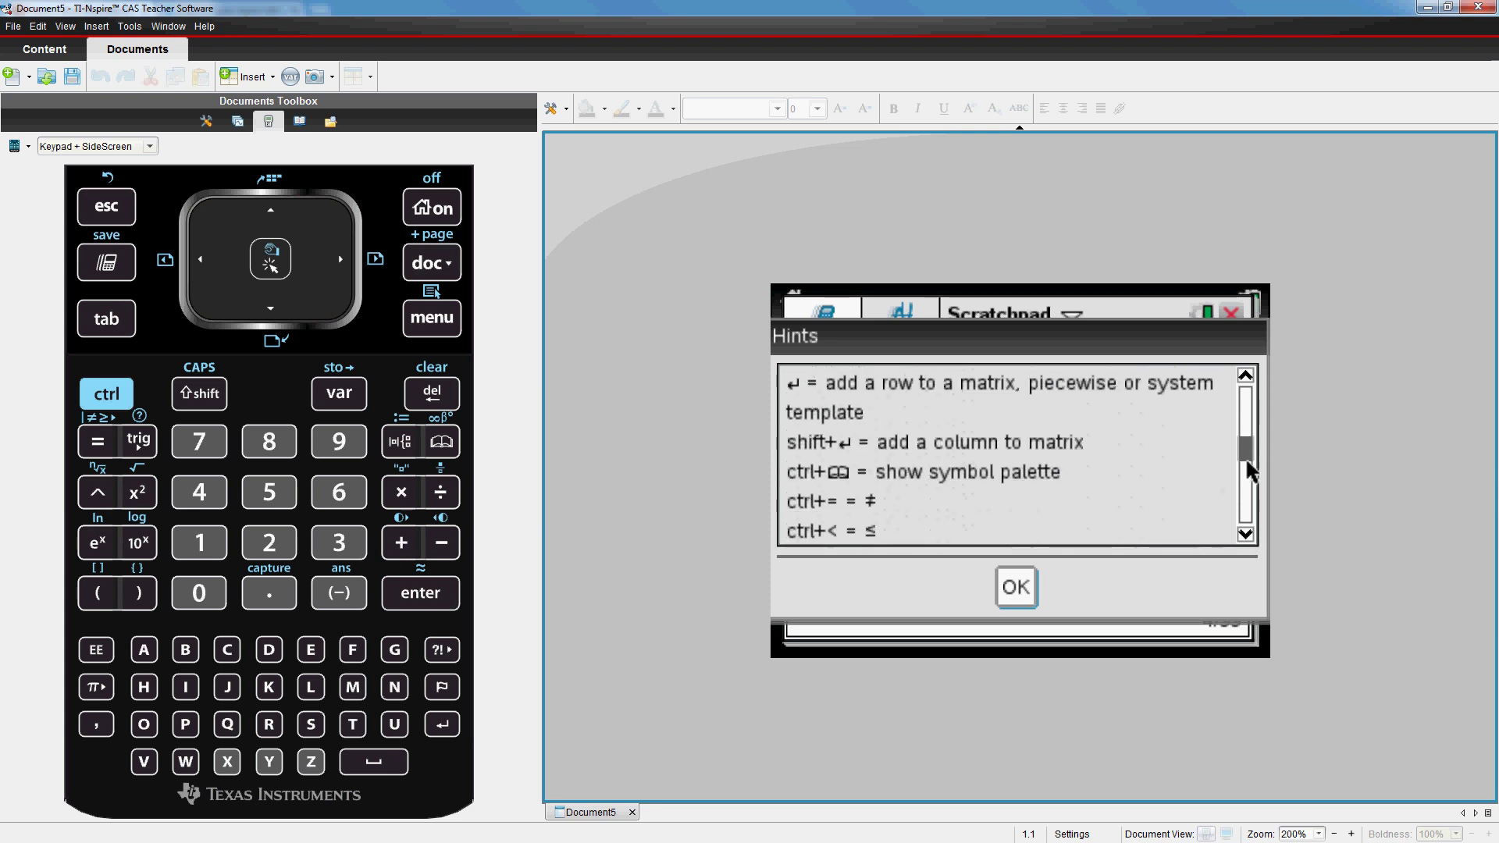
left_click_drag(1246, 467, 1253, 504)
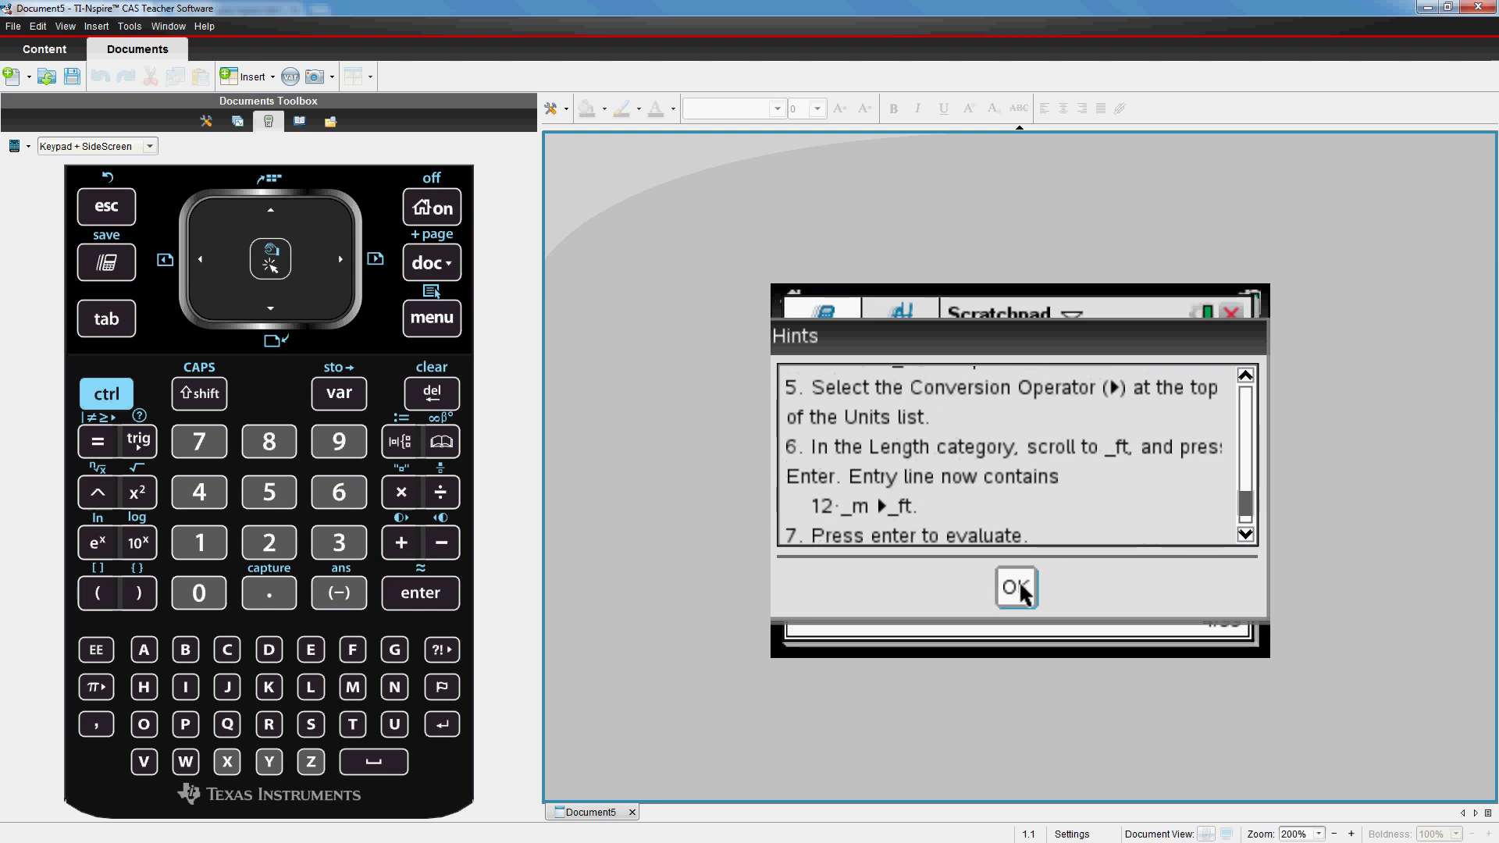
left_click(1018, 590)
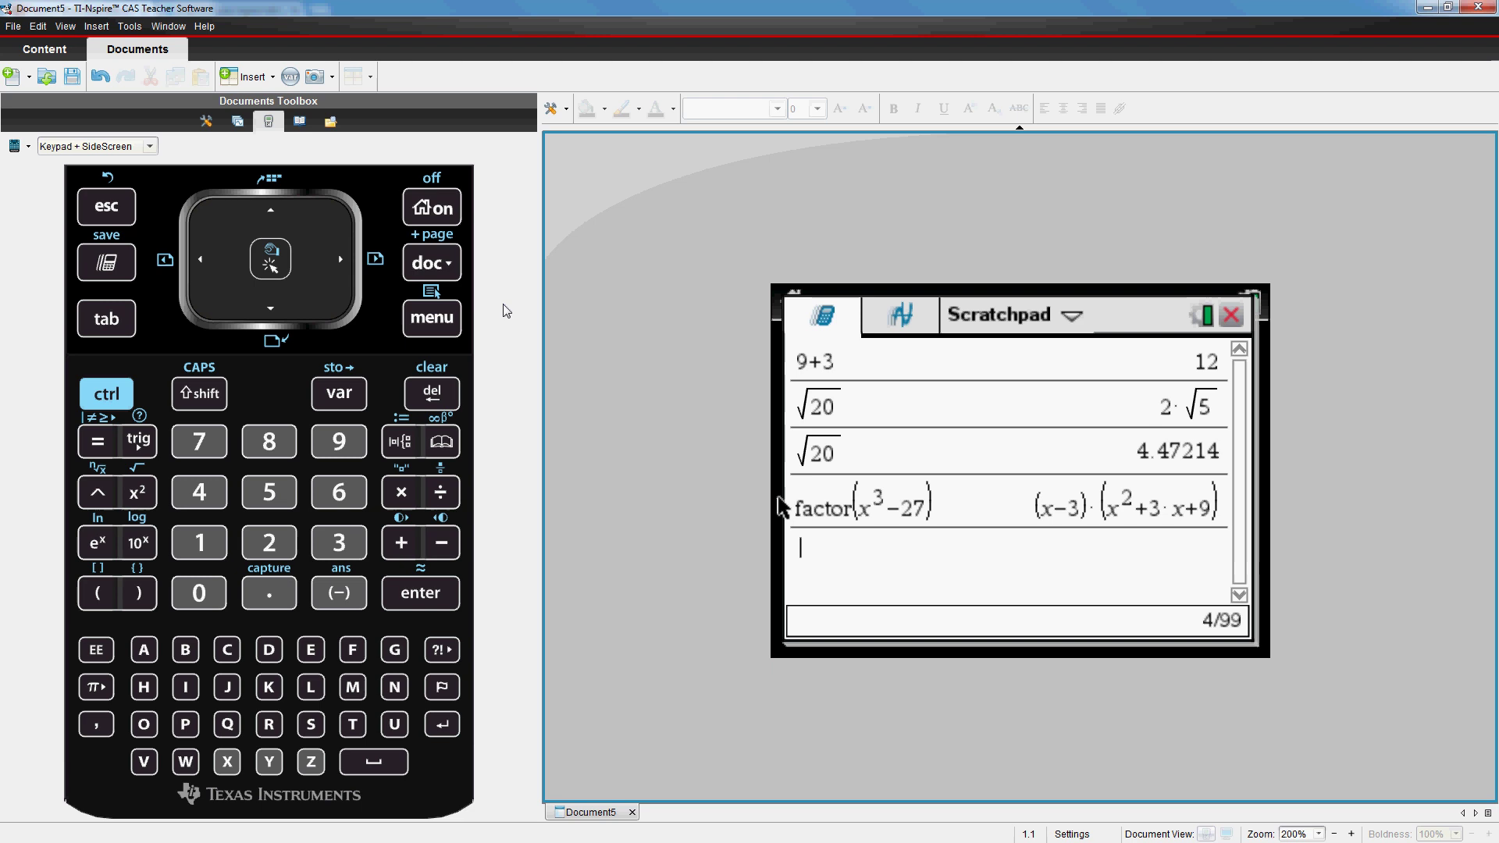
left_click(432, 318)
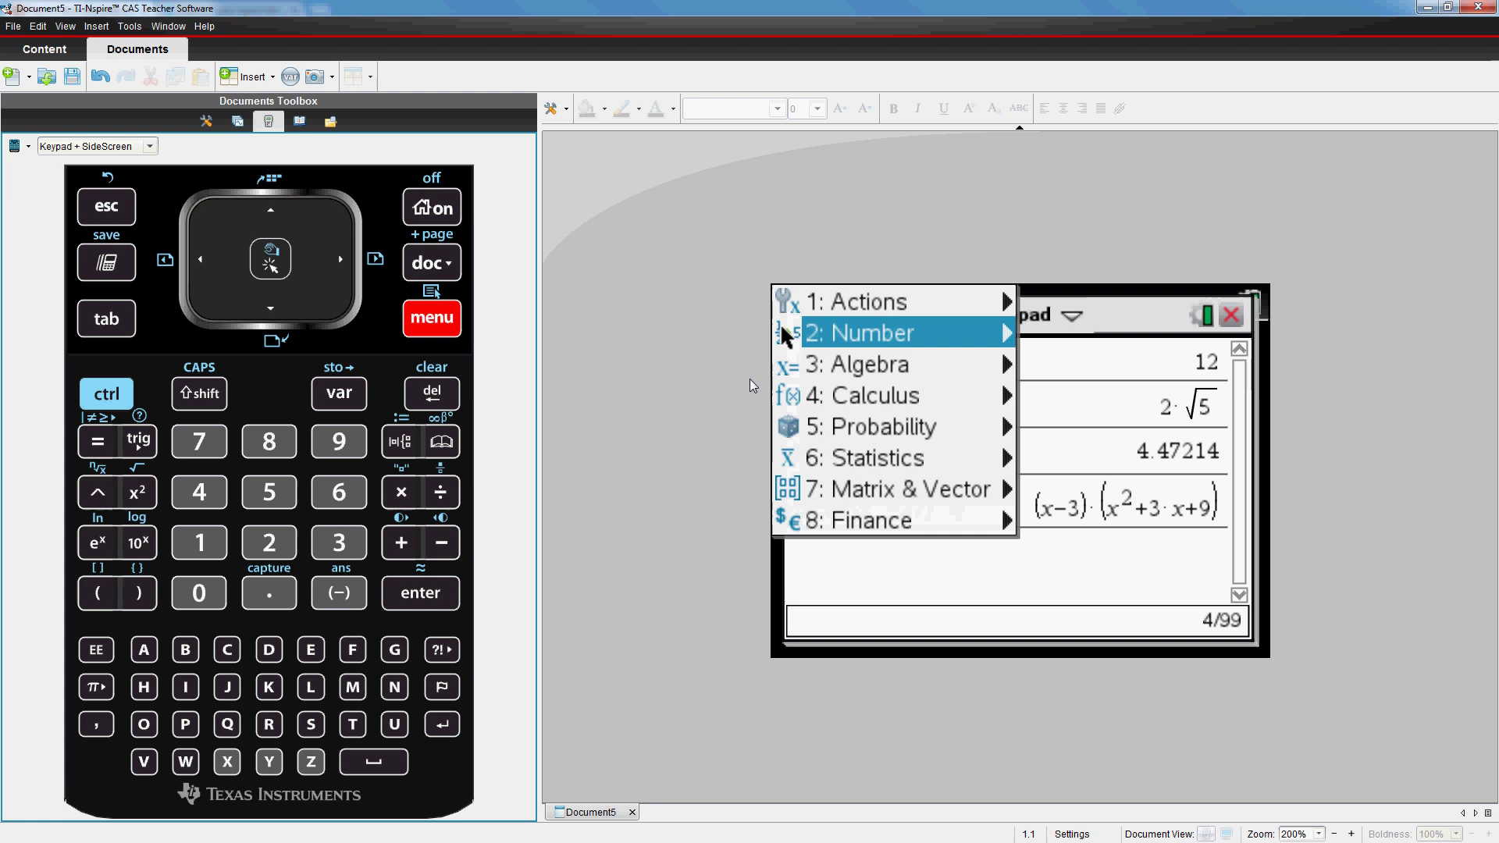
left_click(812, 394)
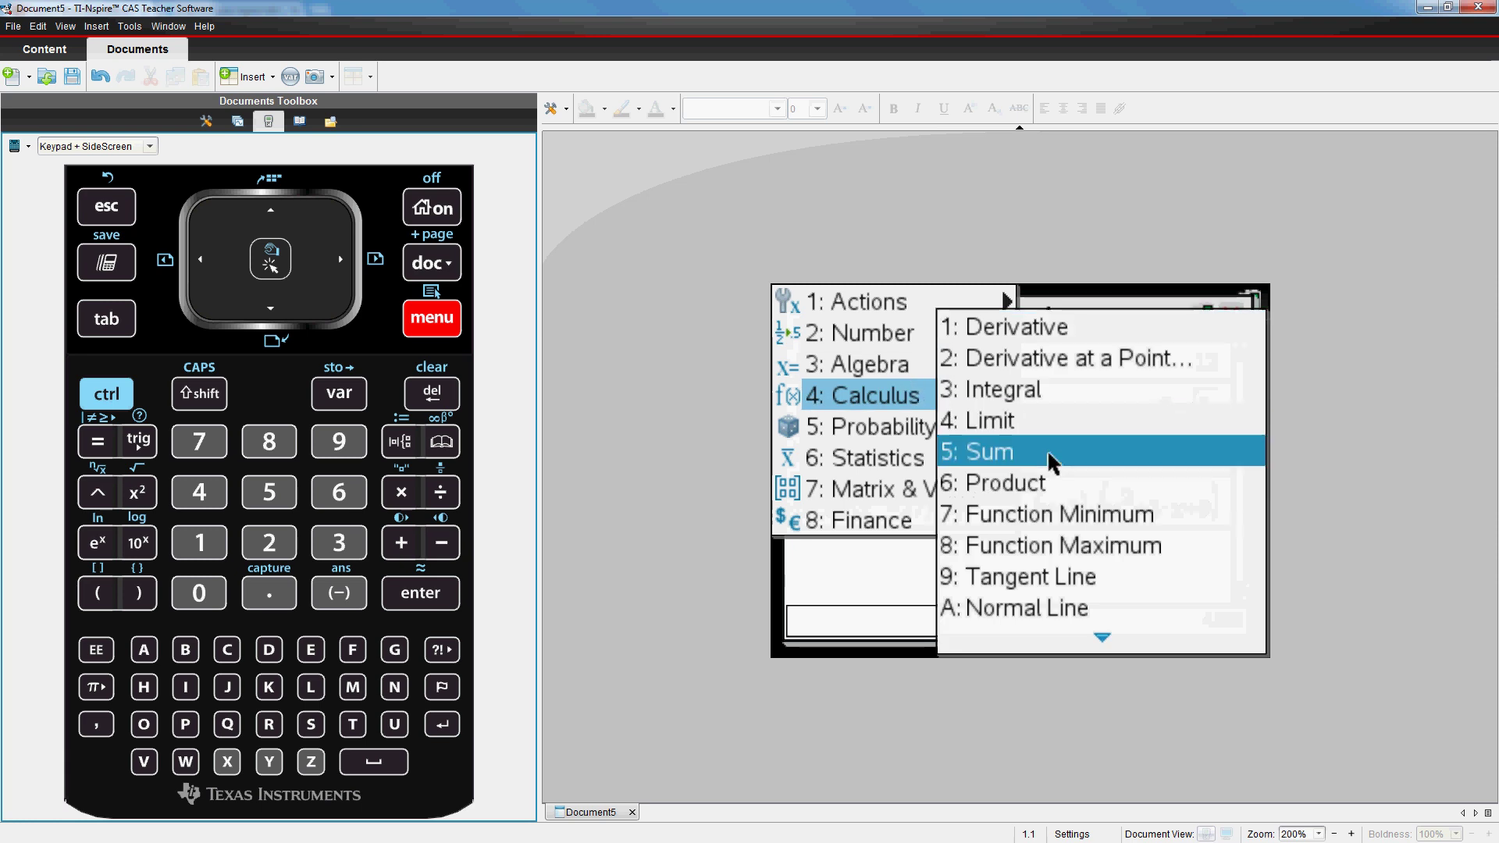
mouse_move(789, 321)
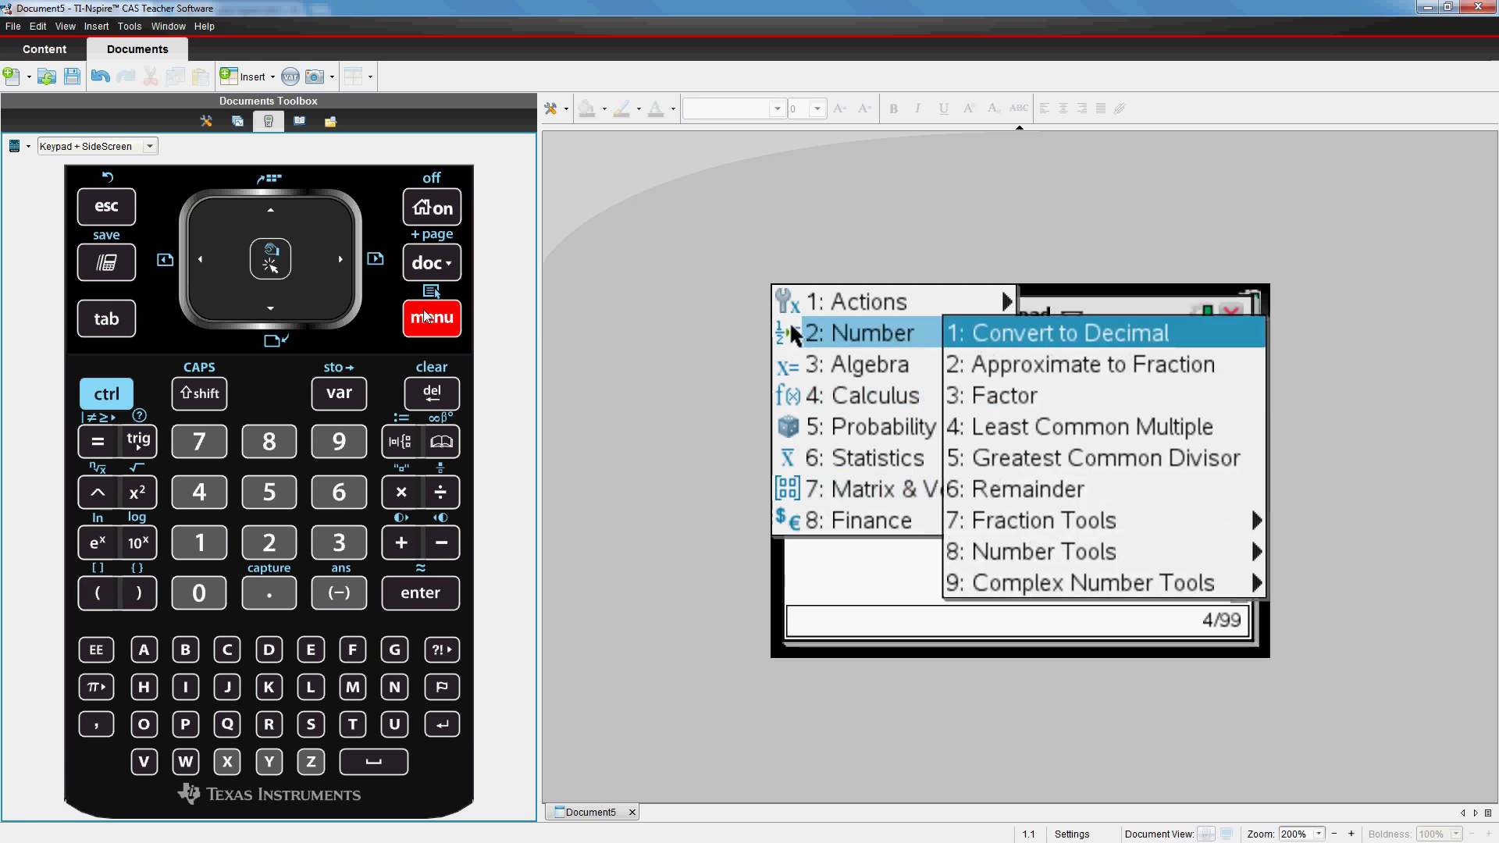
left_click(109, 211)
left_click(108, 209)
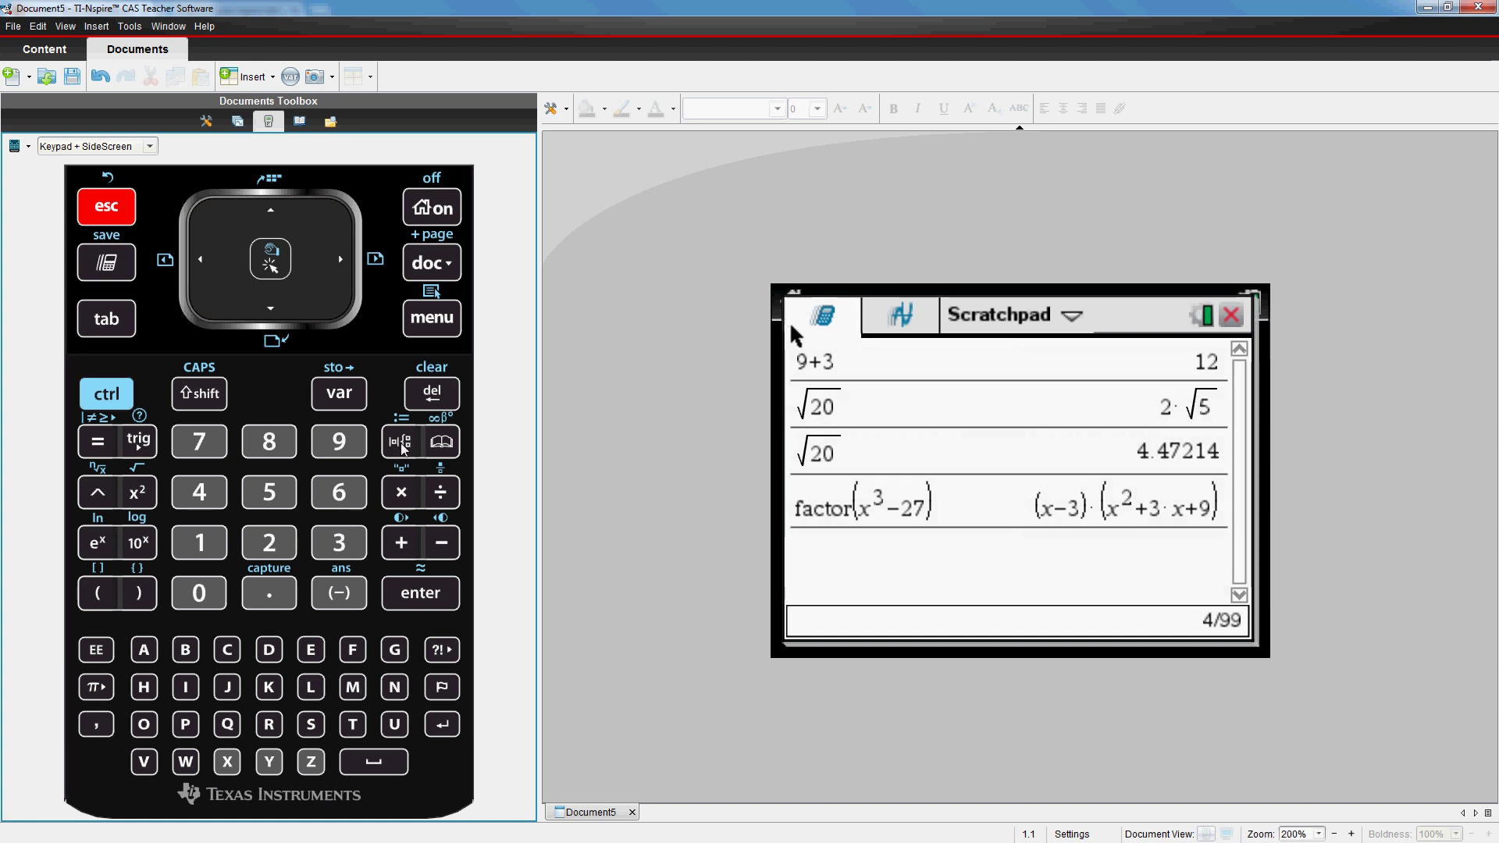
left_click(399, 442)
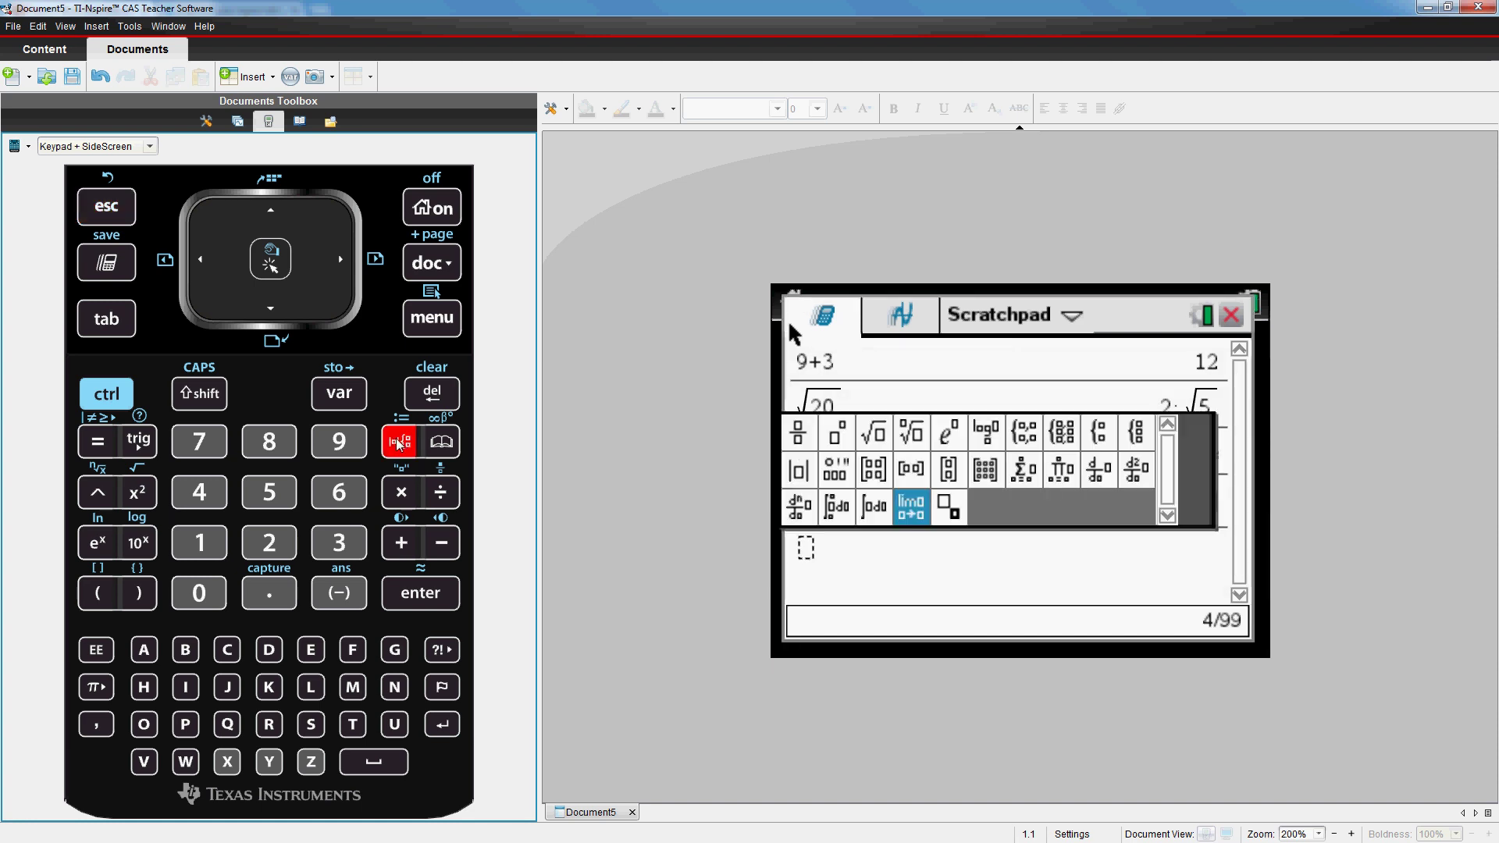
Fill a limit template with x→5 and expression x−3, evaluating to 2
left_click(911, 509)
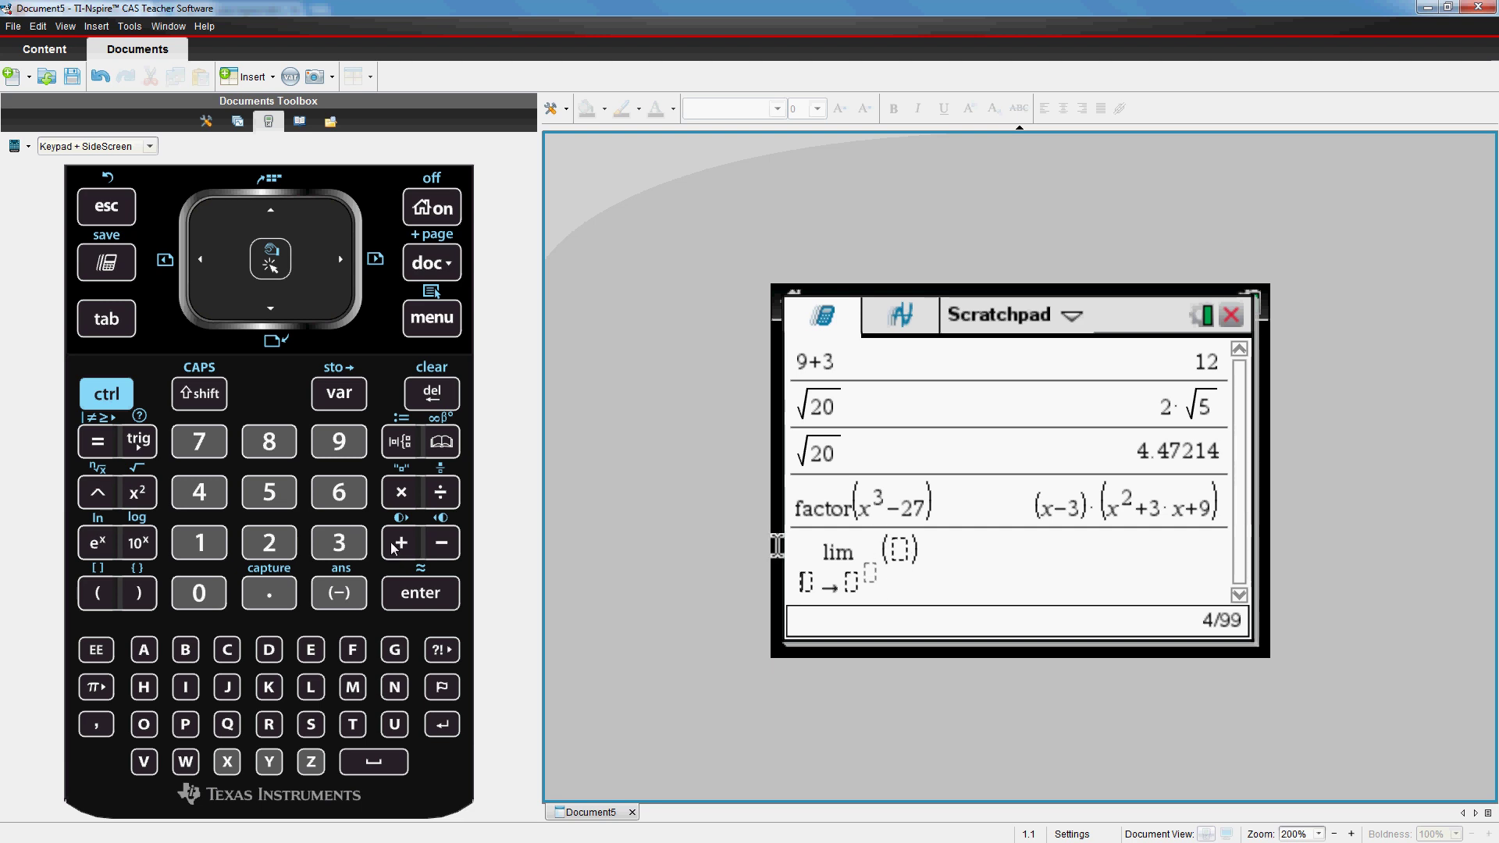
left_click(227, 762)
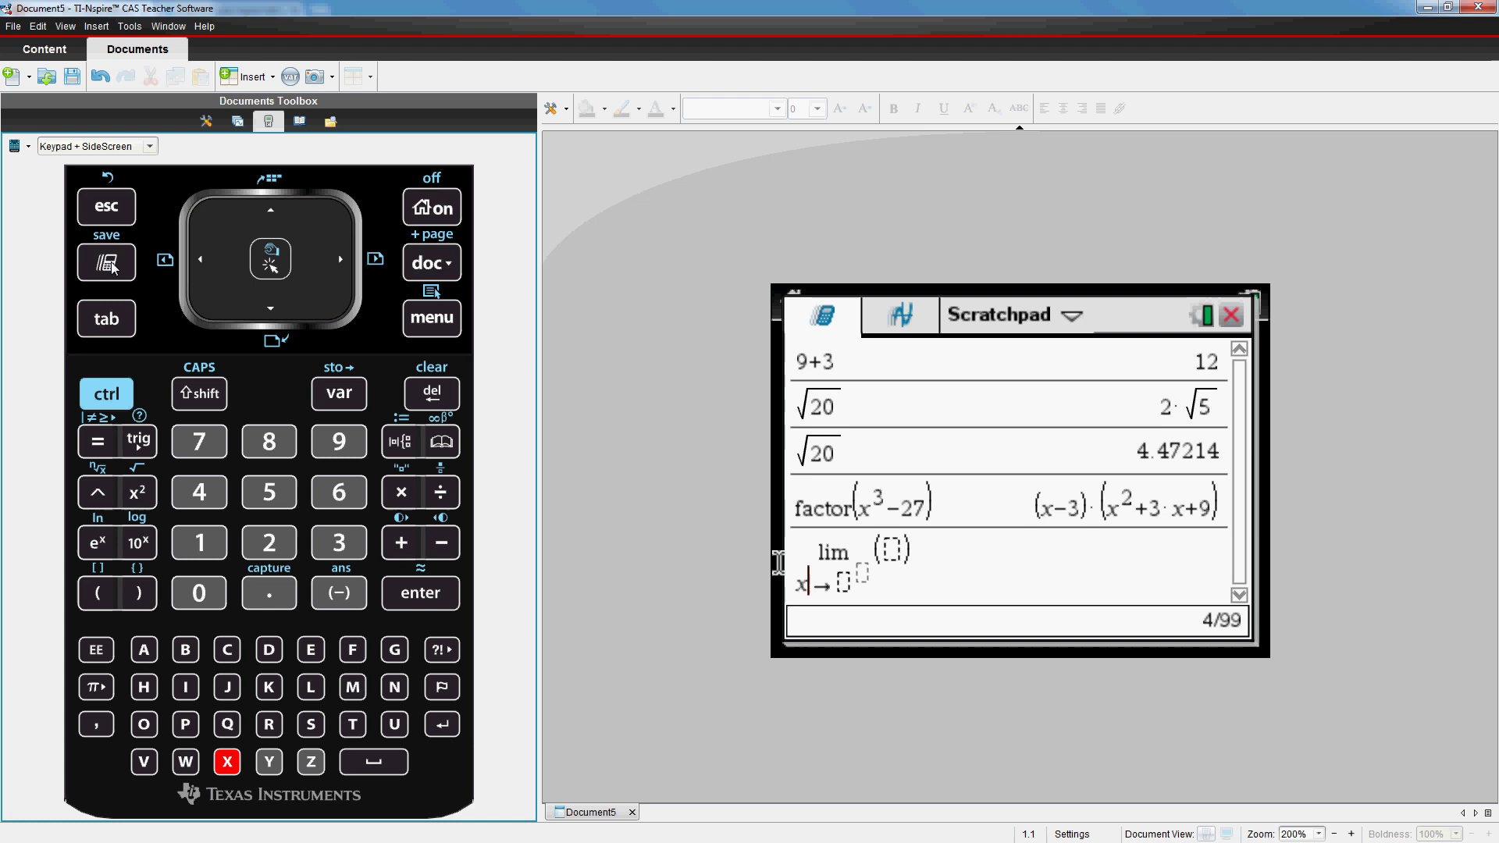
left_click(105, 321)
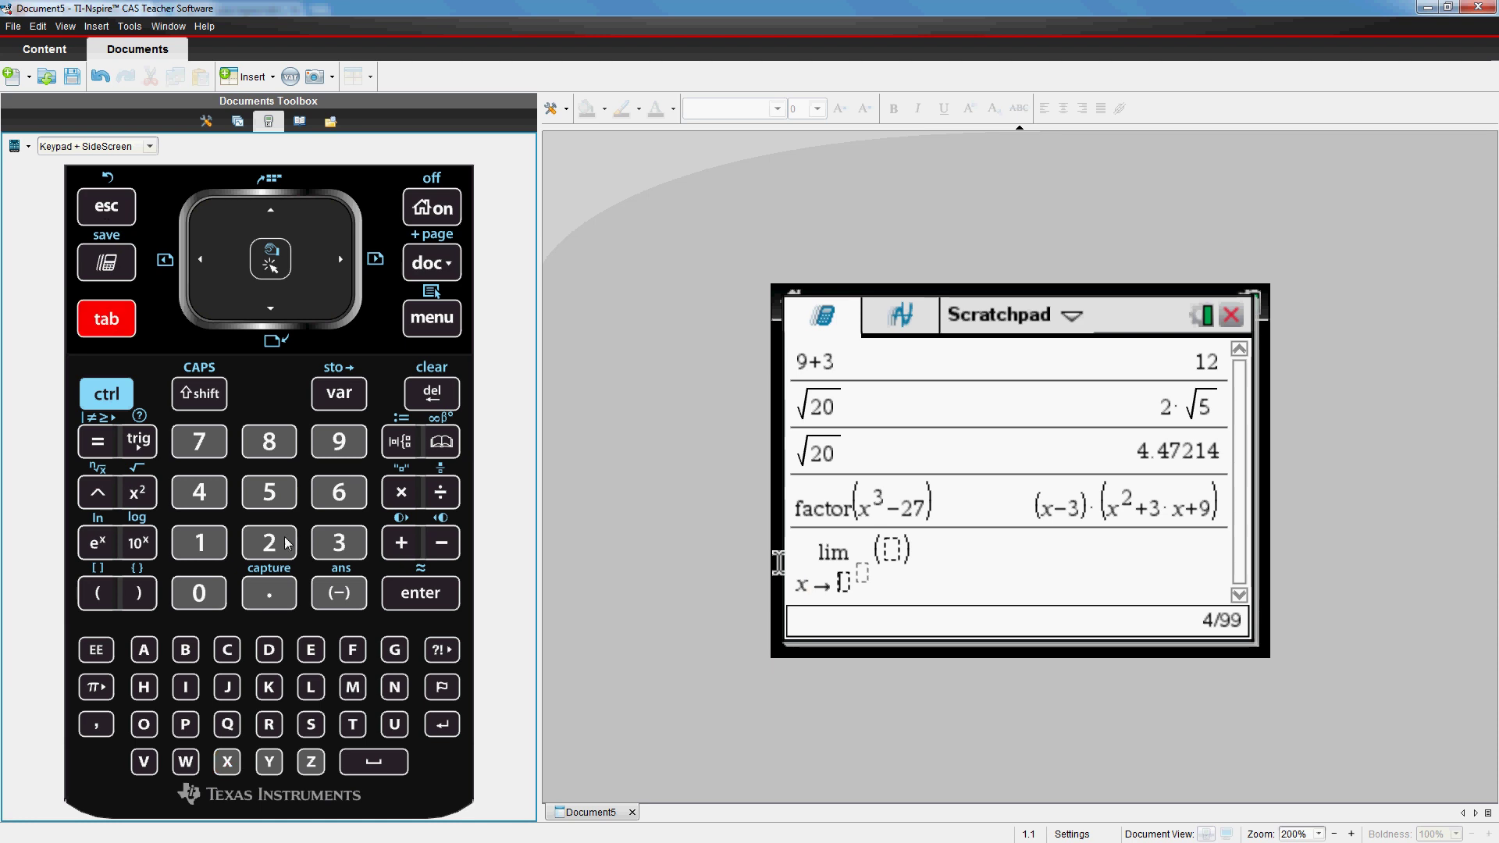
left_click(266, 496)
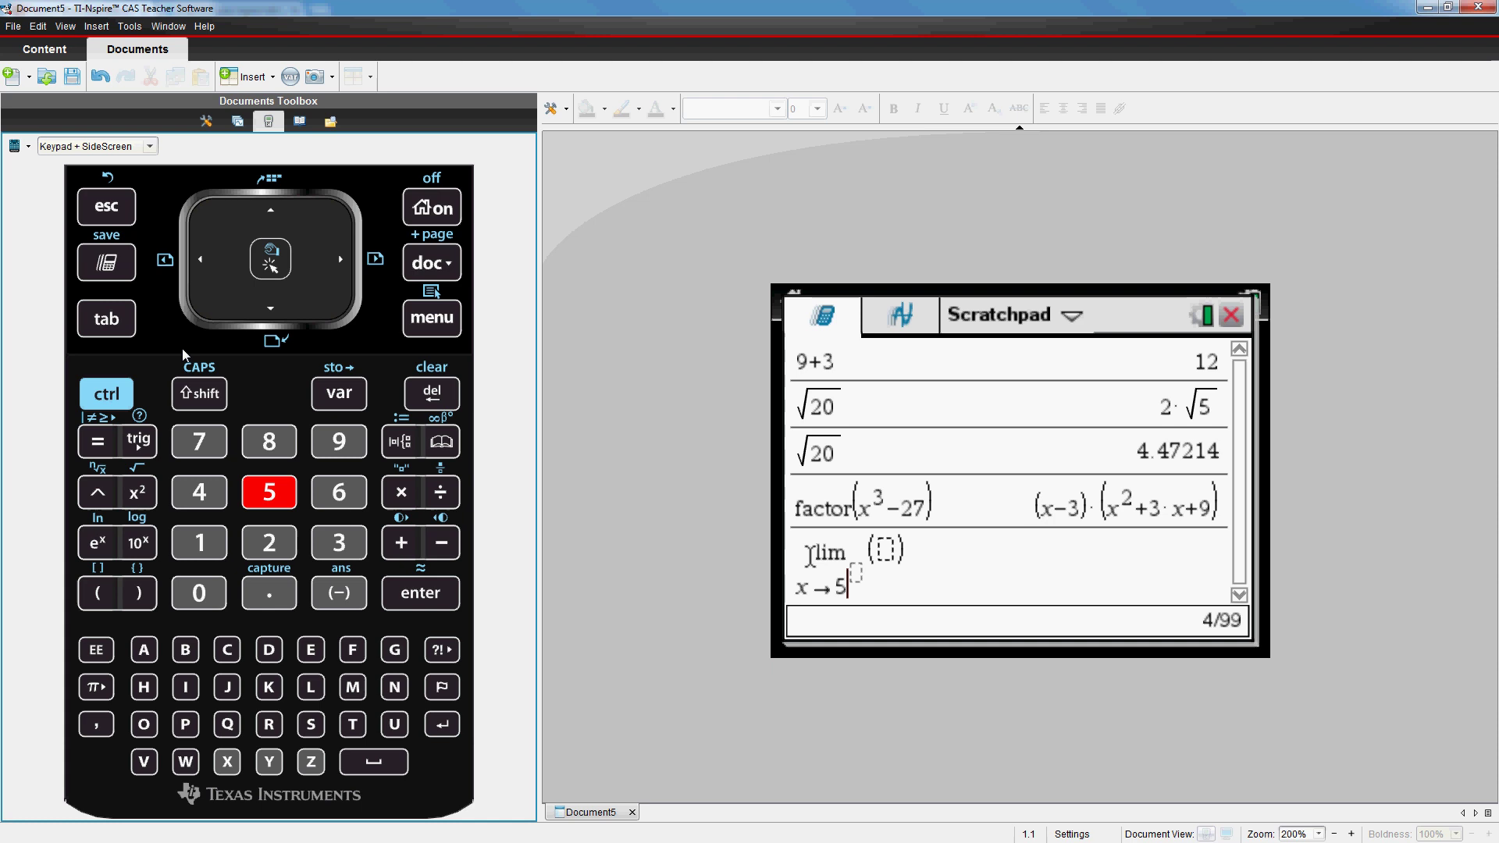
left_click(110, 320)
left_click(110, 320)
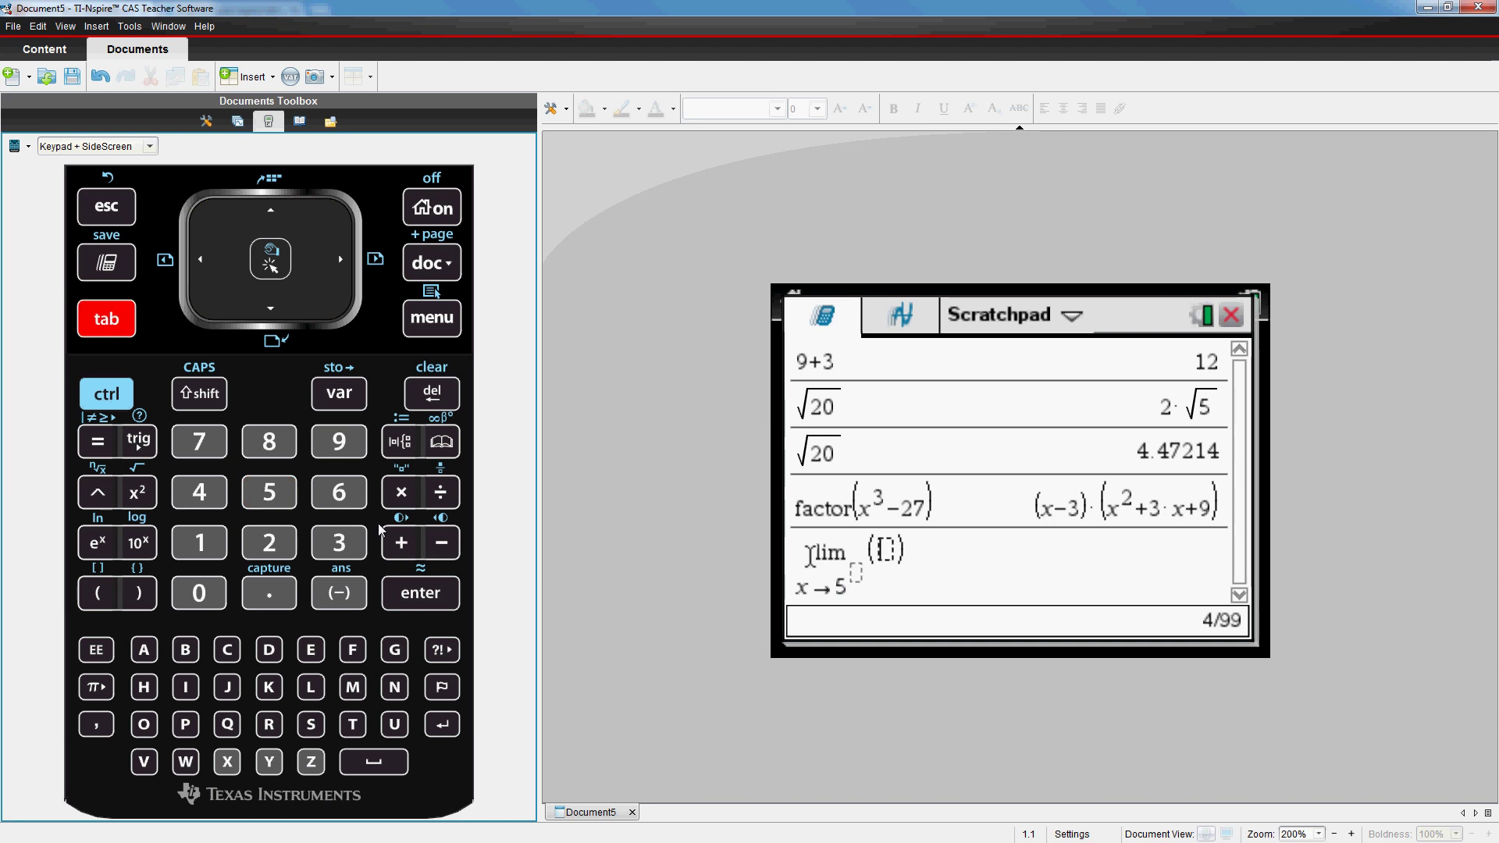
left_click(235, 765)
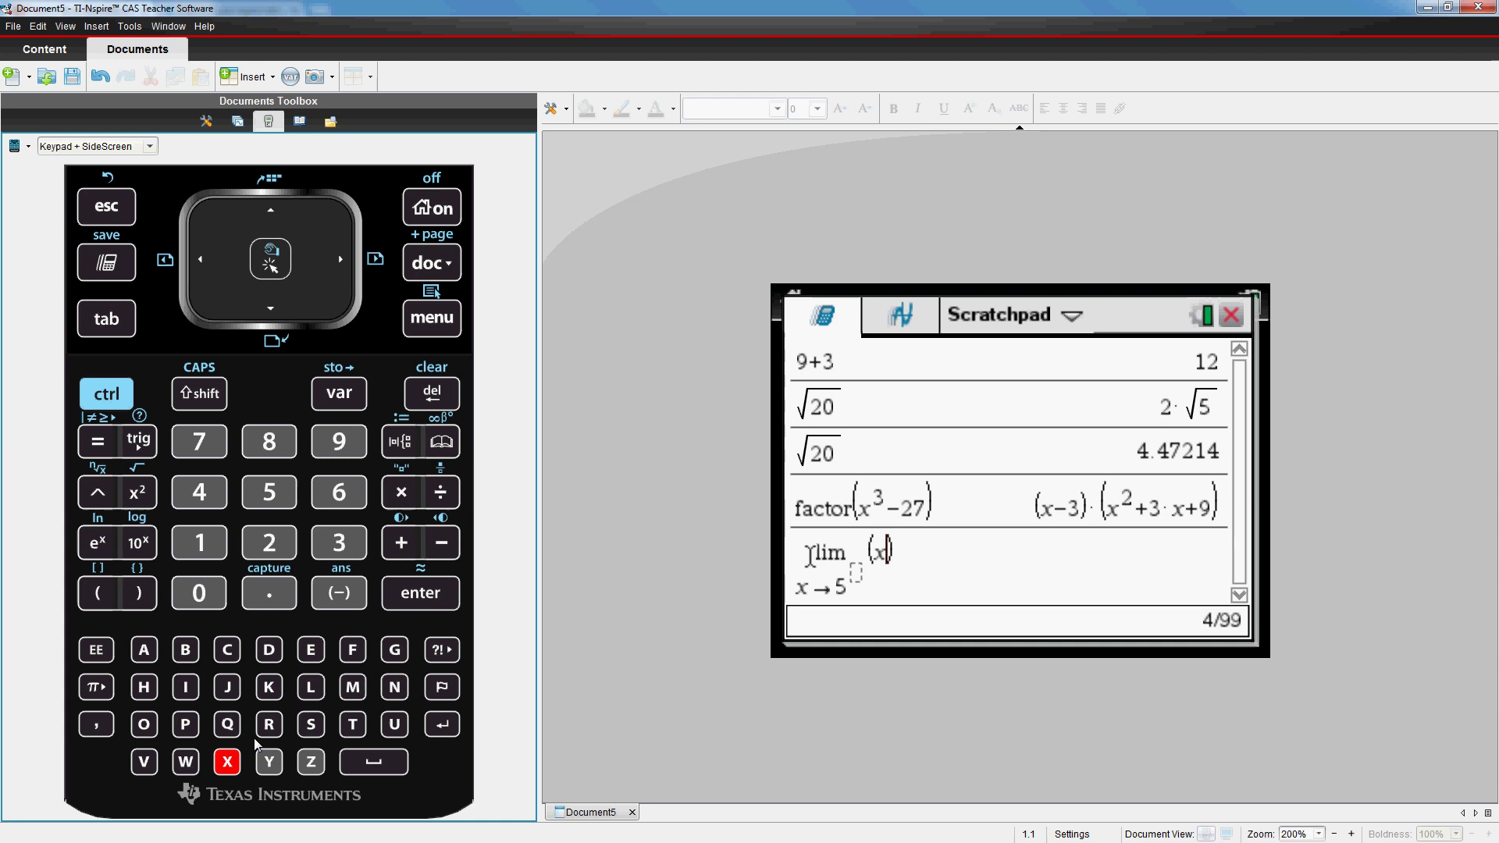
left_click(445, 543)
left_click(341, 545)
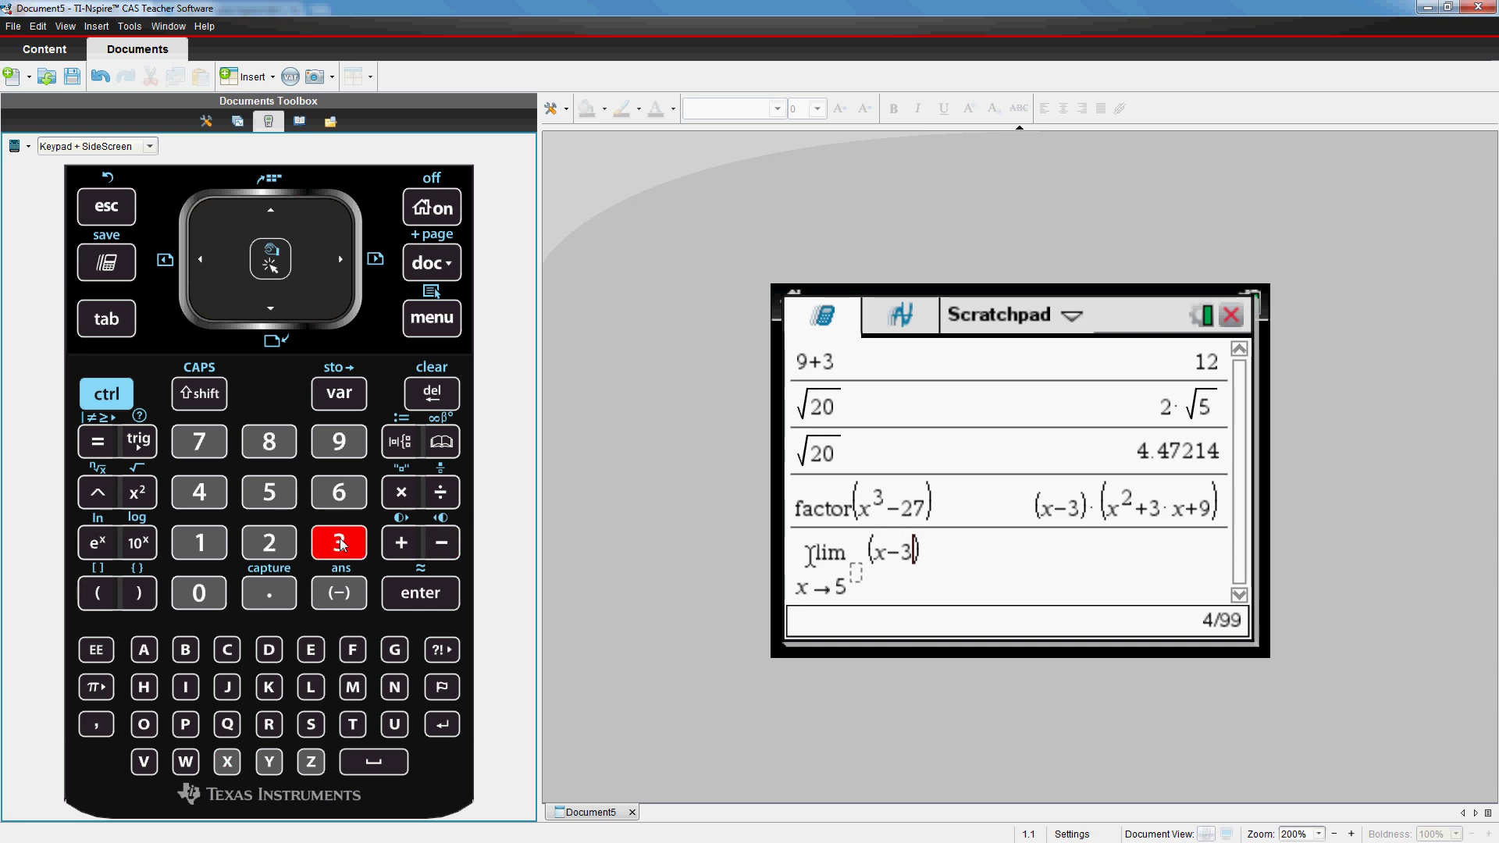
left_click(440, 595)
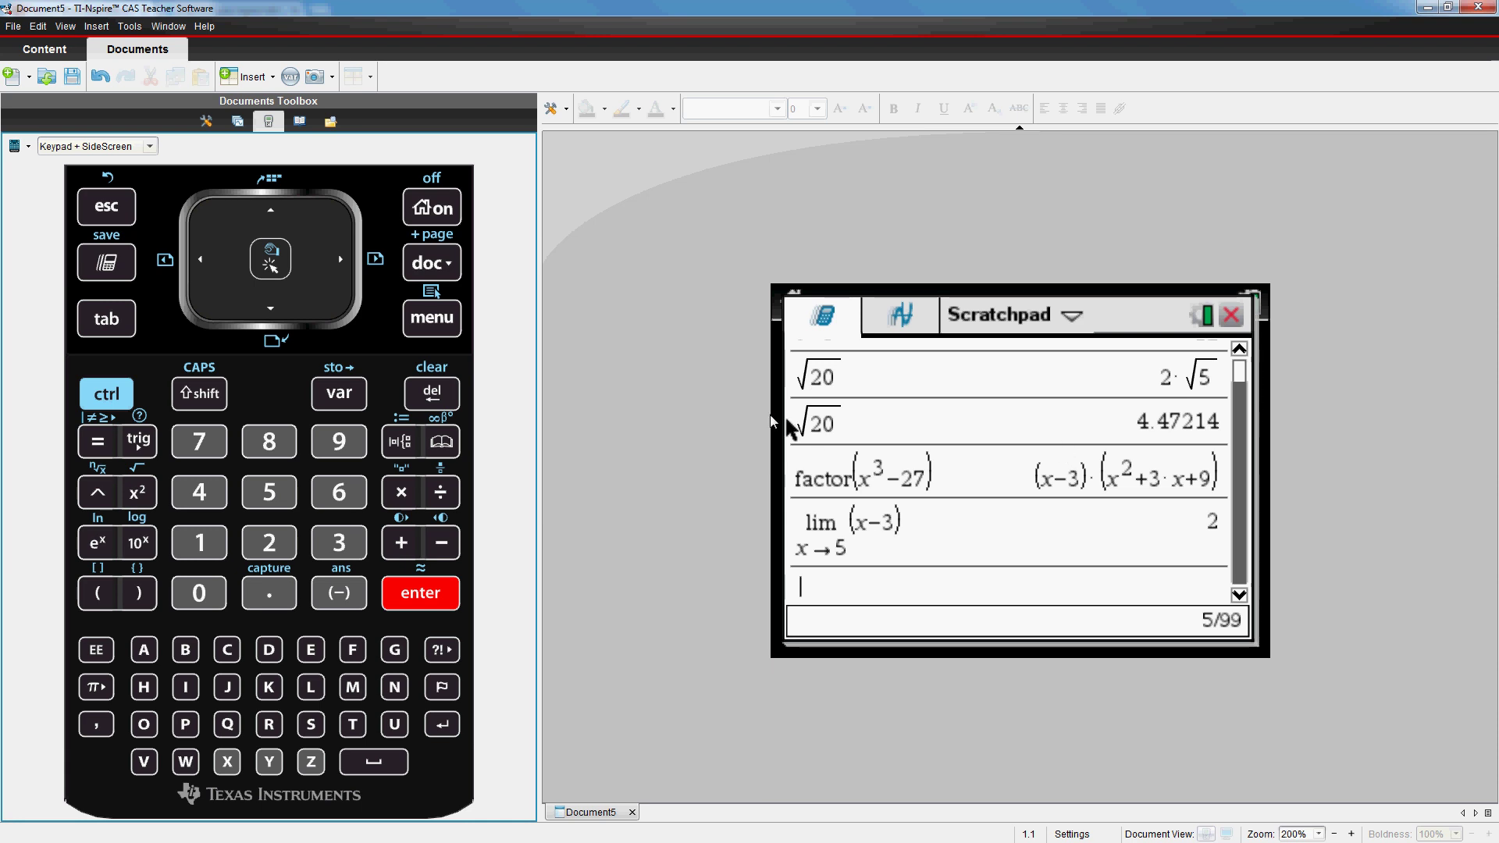
In Document Settings set Display Digits to Float, keep Radian, and make these the default
mouse_move(1200, 321)
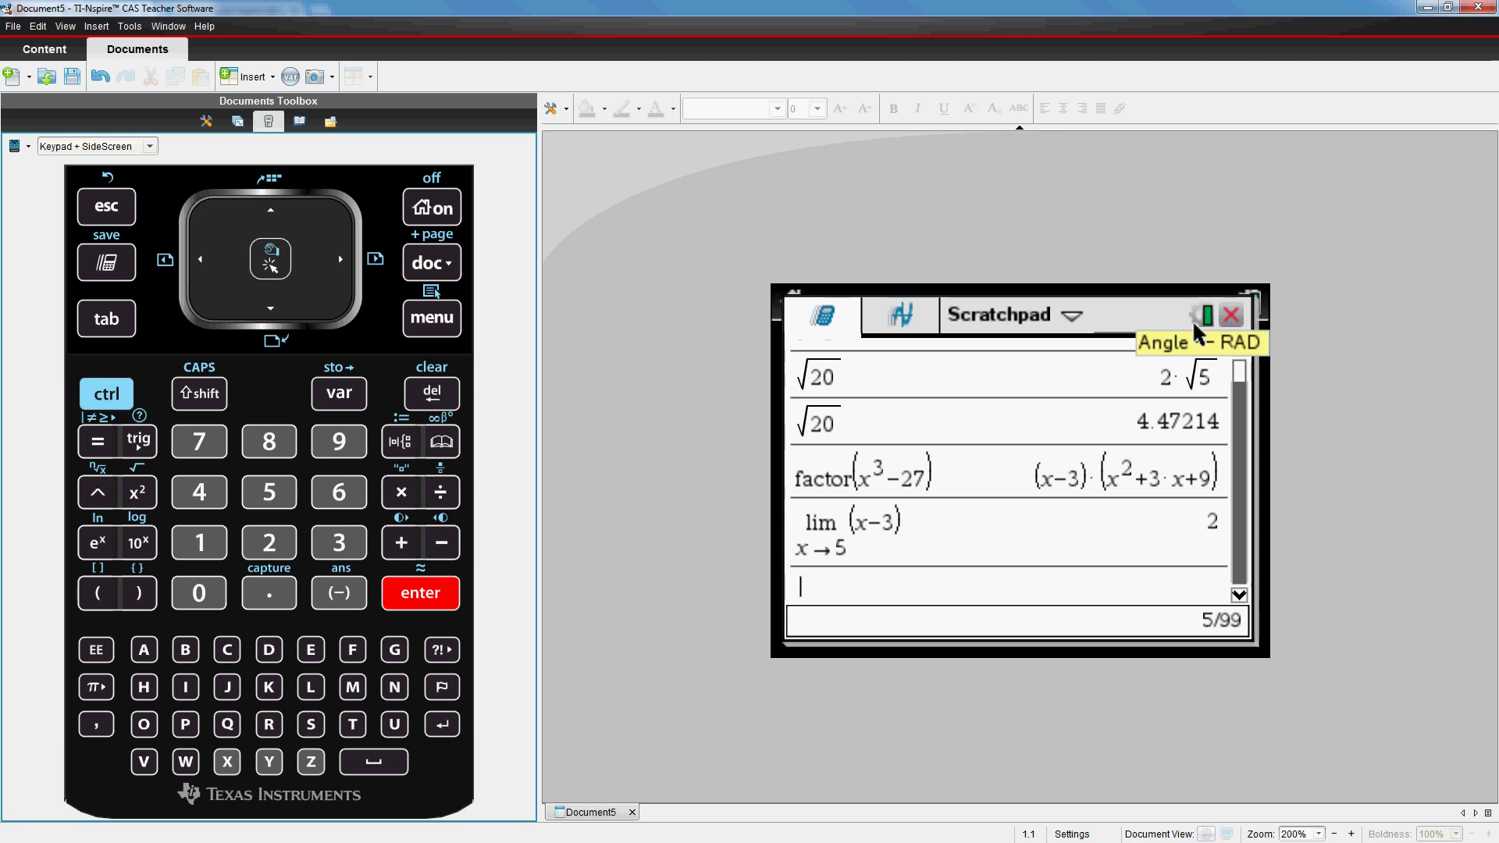
left_click(1195, 317)
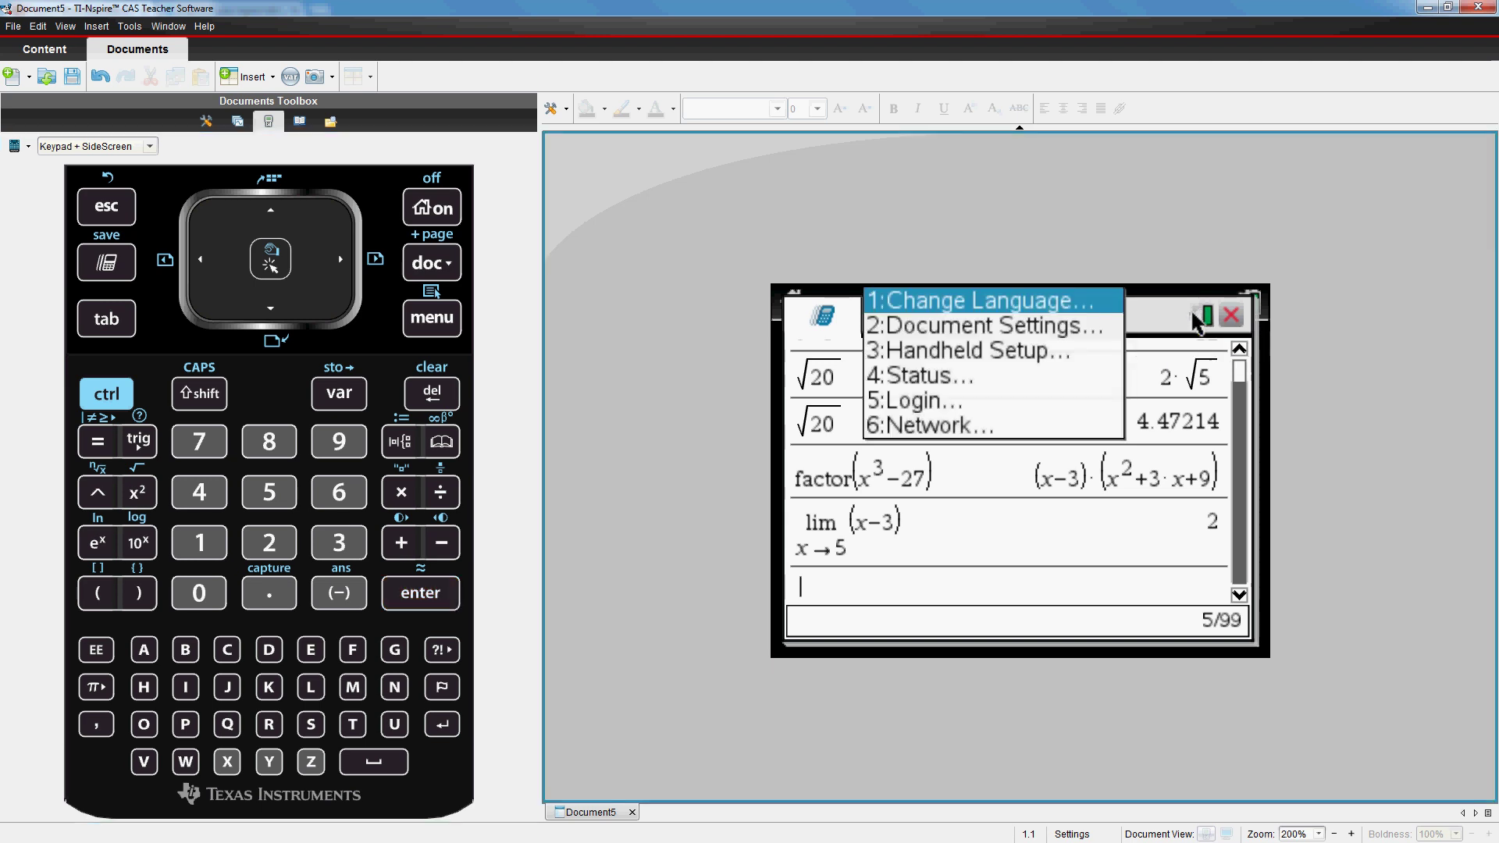
left_click(920, 333)
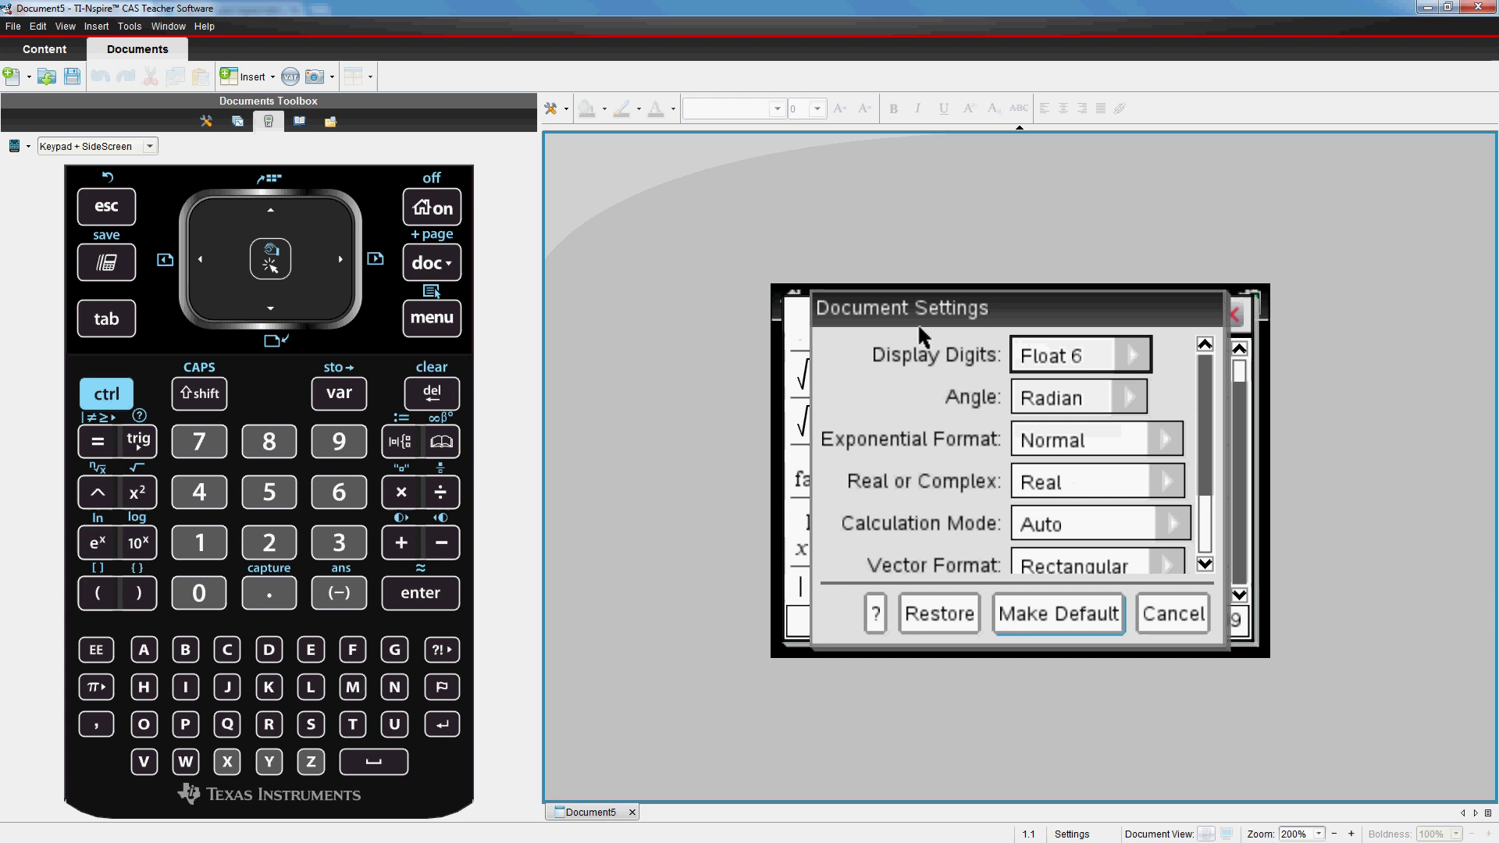
left_click(1131, 350)
scroll(1174, 452, "down", 1)
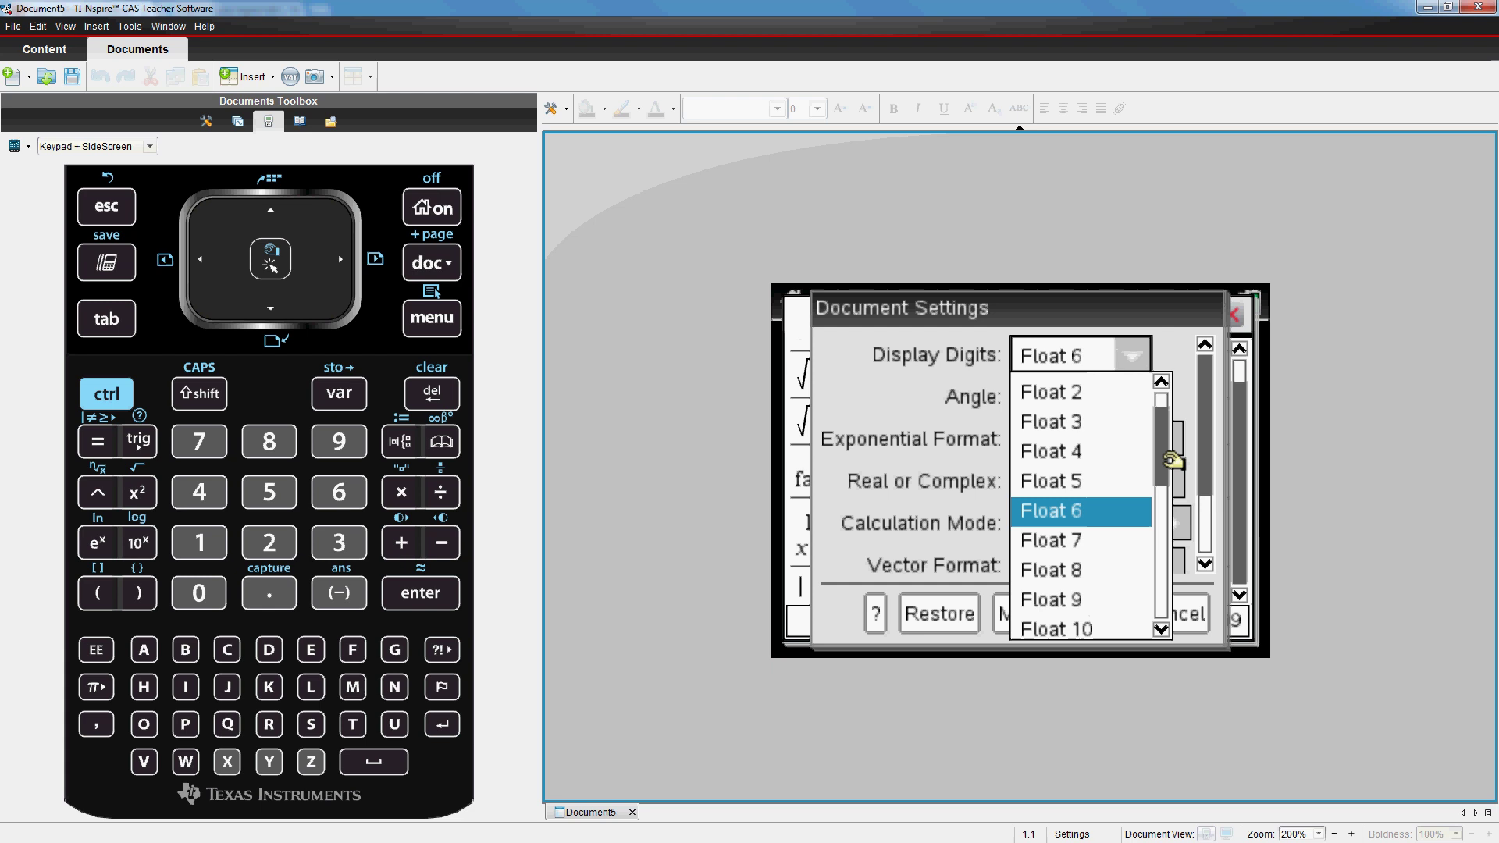
scroll(1173, 451, "up", 2)
left_click(1056, 390)
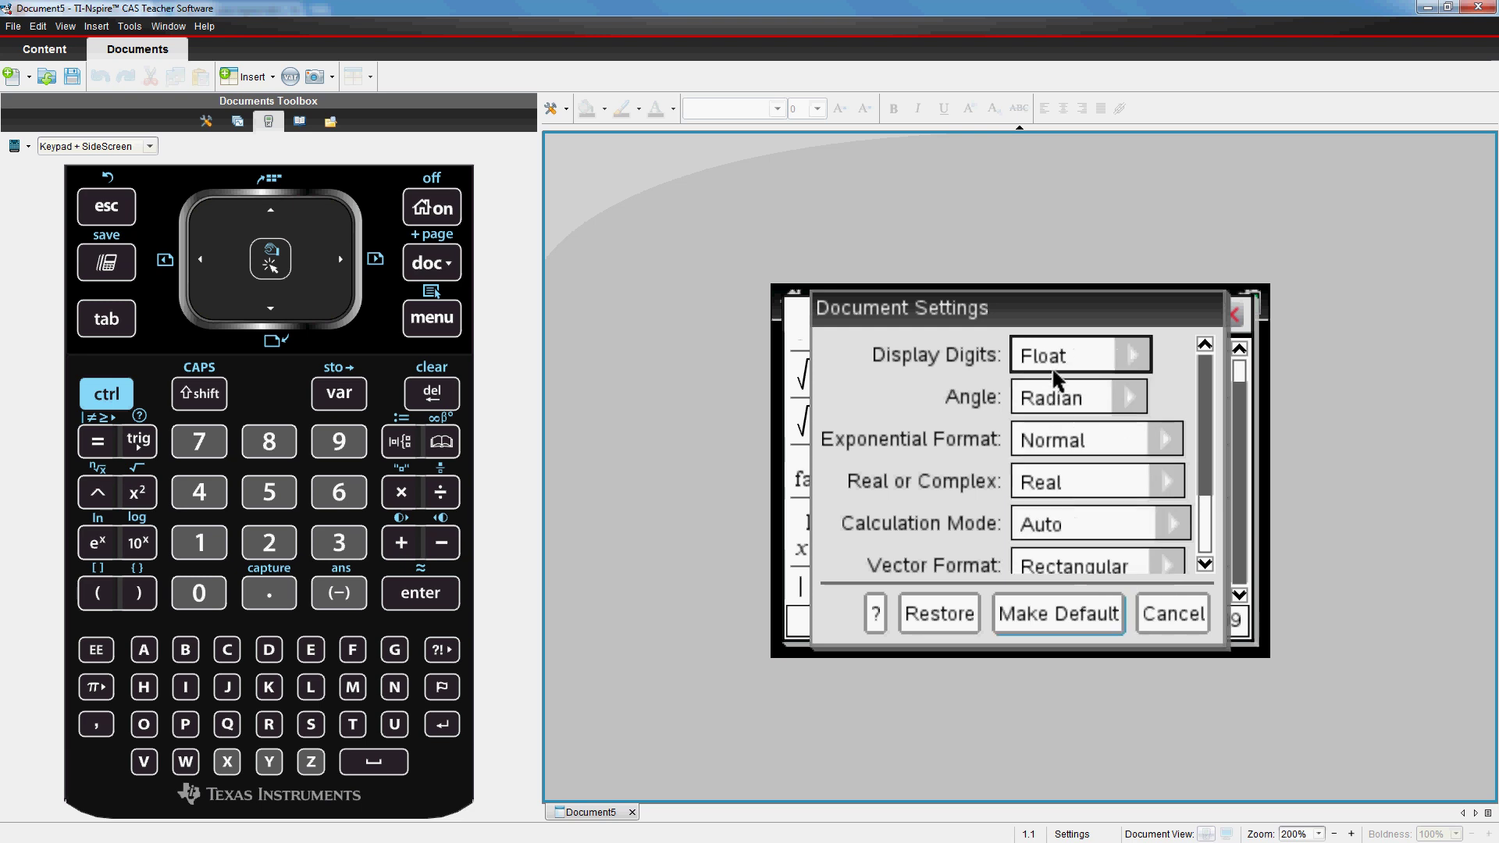
left_click(1089, 392)
left_click(1052, 406)
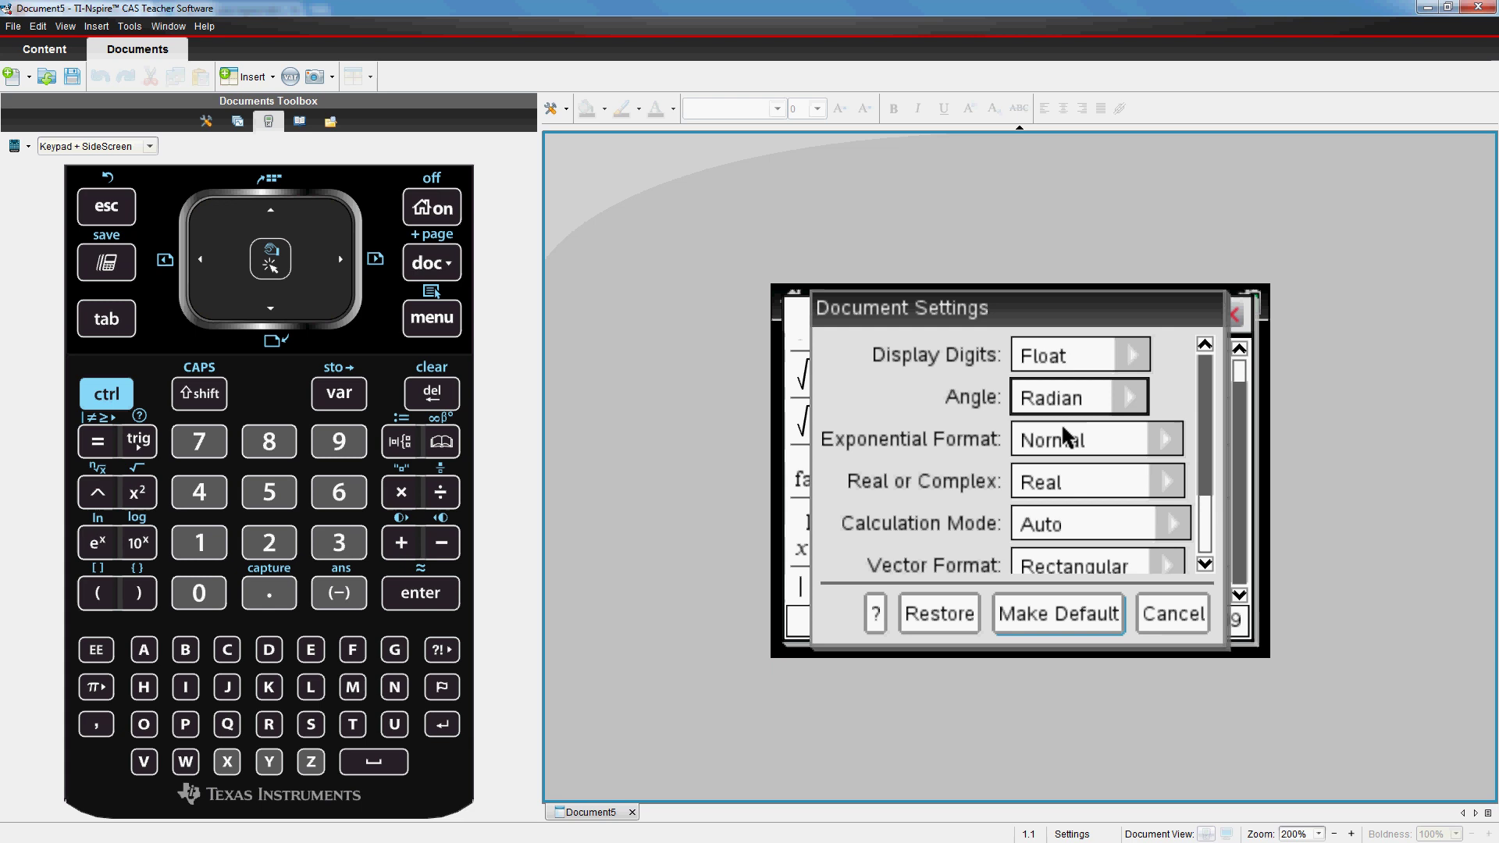
mouse_move(1210, 391)
left_mouse_down()
mouse_move(1213, 452)
mouse_move(1212, 387)
left_mouse_up()
left_click(1070, 602)
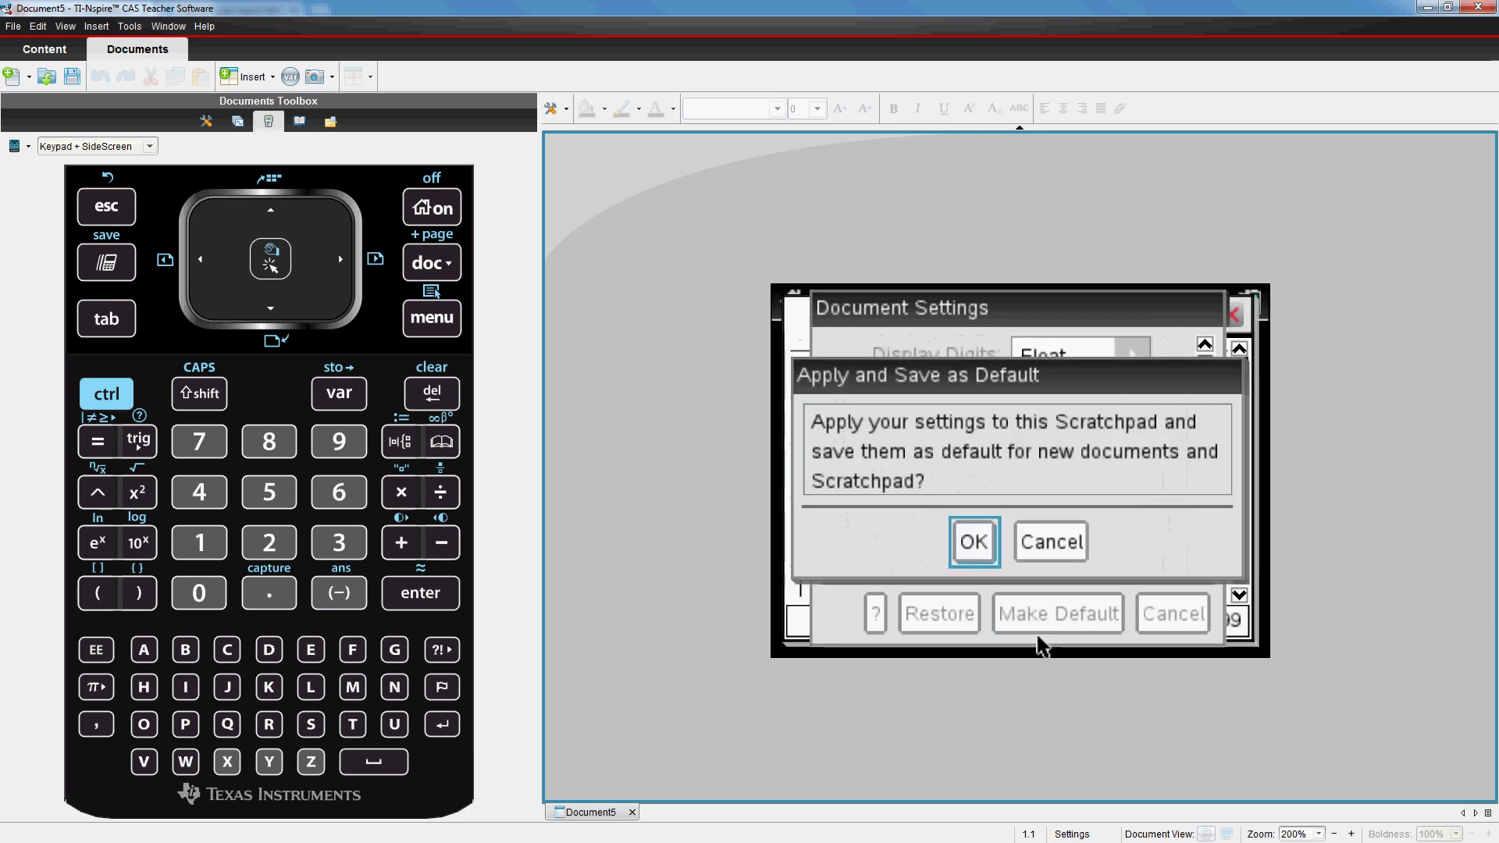
left_click(968, 545)
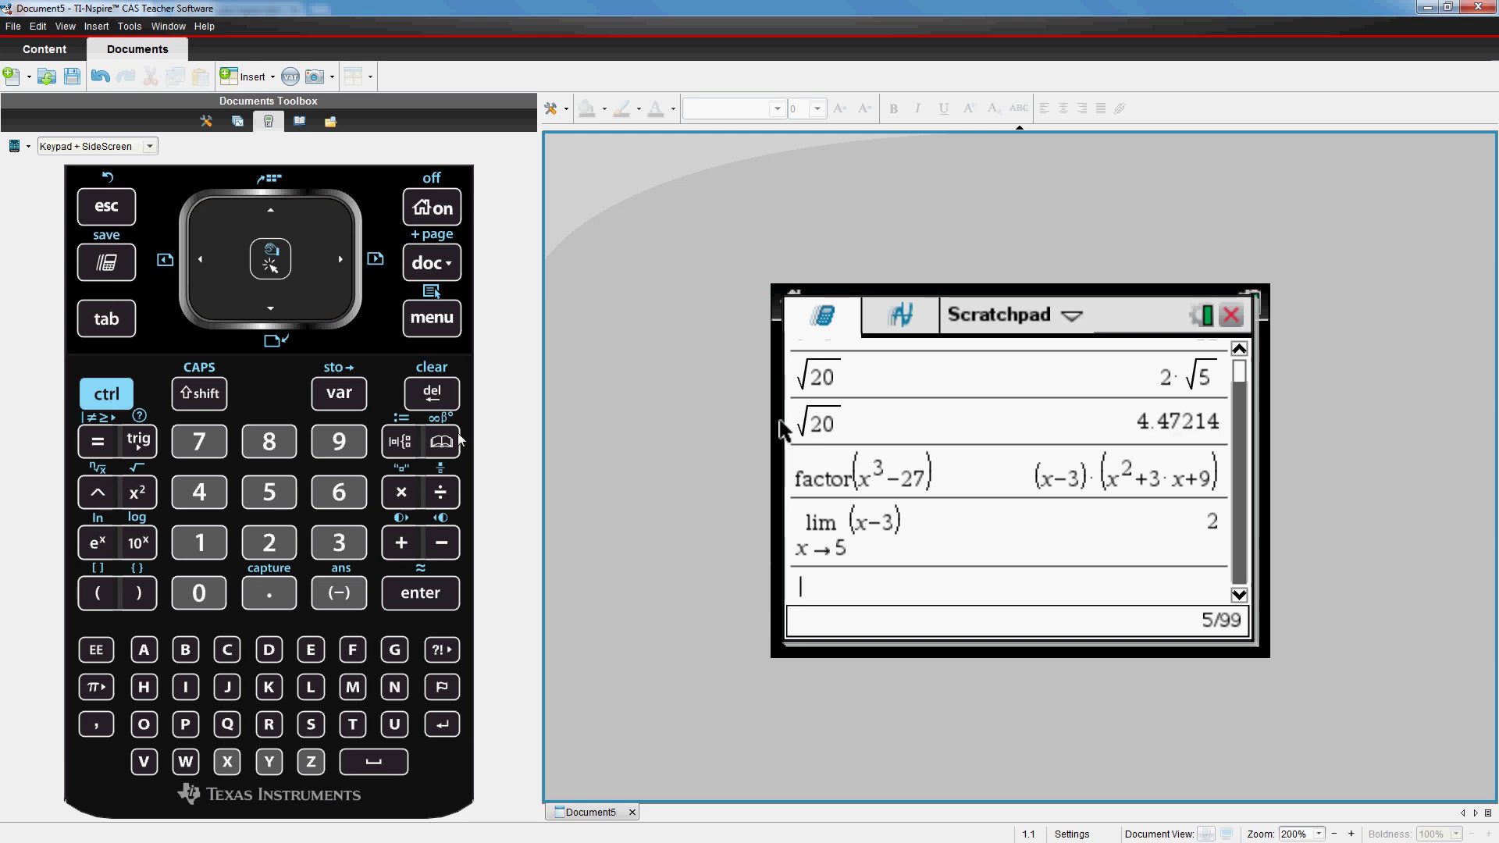
Enter √20 and approximate it, now showing 4.472135955
left_click(107, 394)
left_click(138, 492)
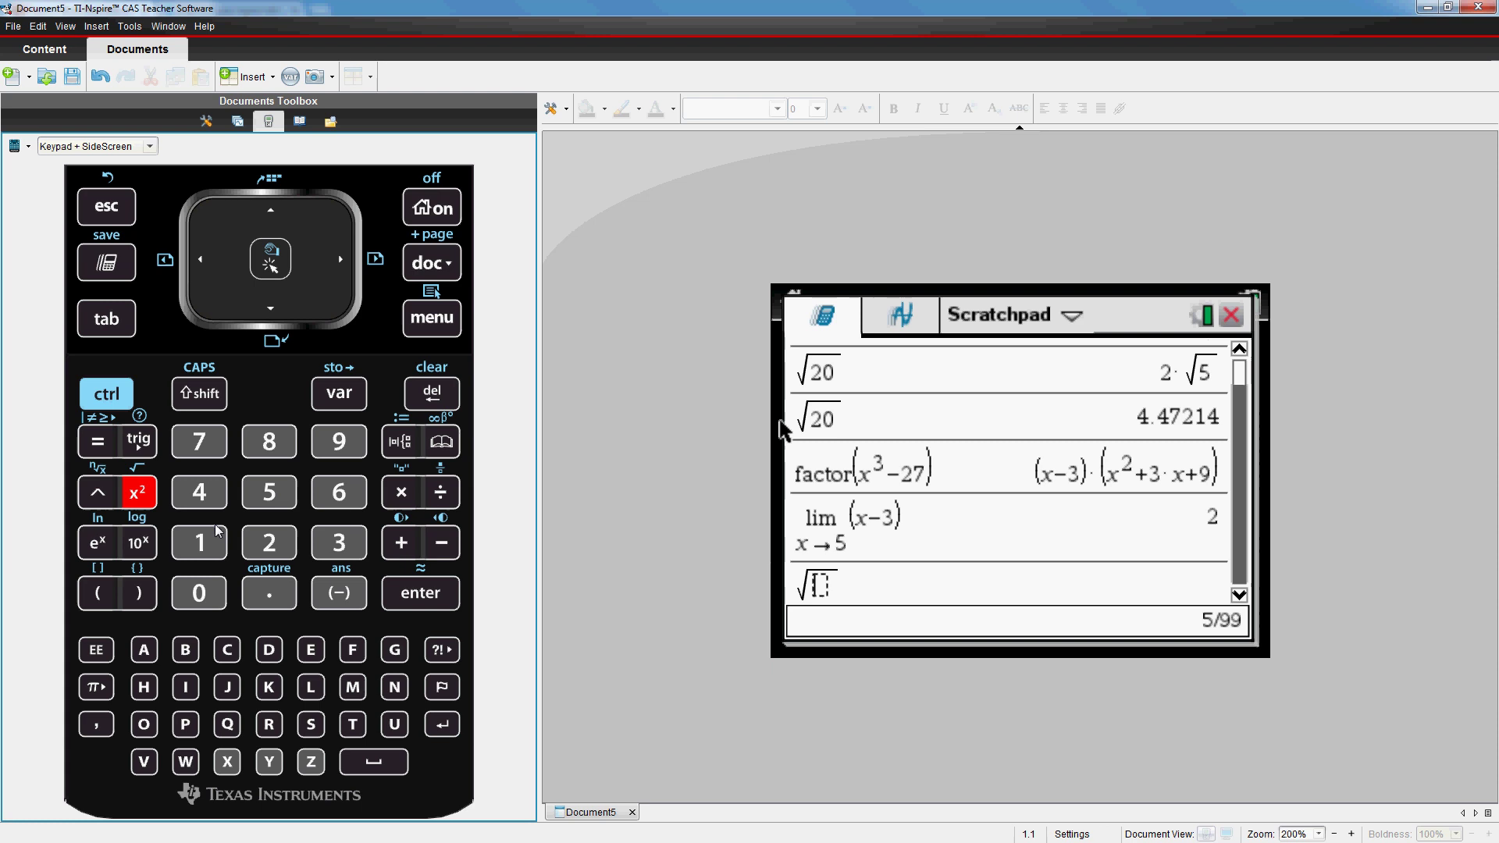
left_click(268, 543)
left_click(209, 592)
left_click(102, 399)
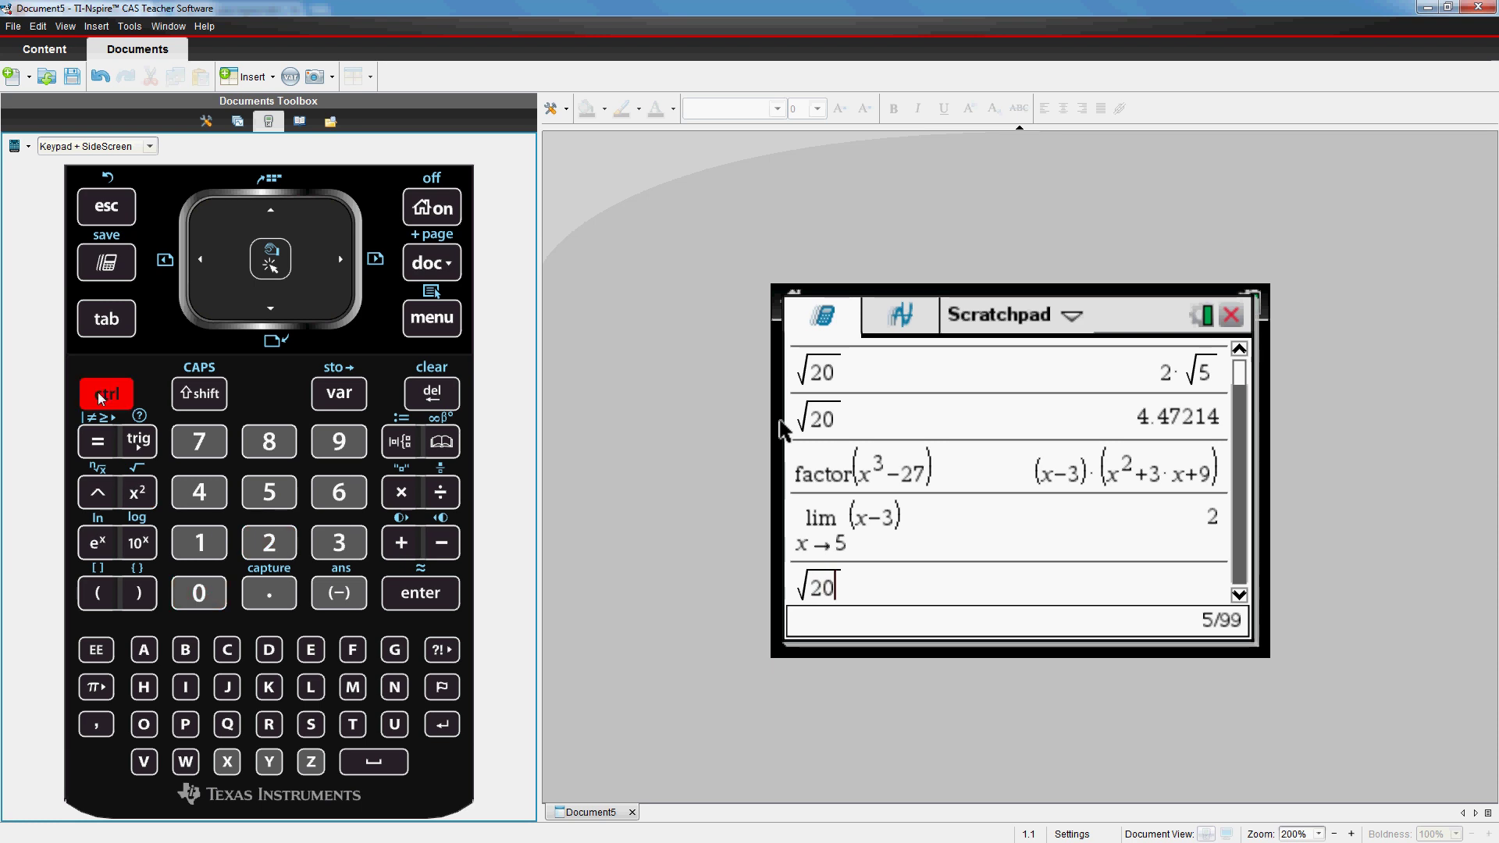
left_click(419, 596)
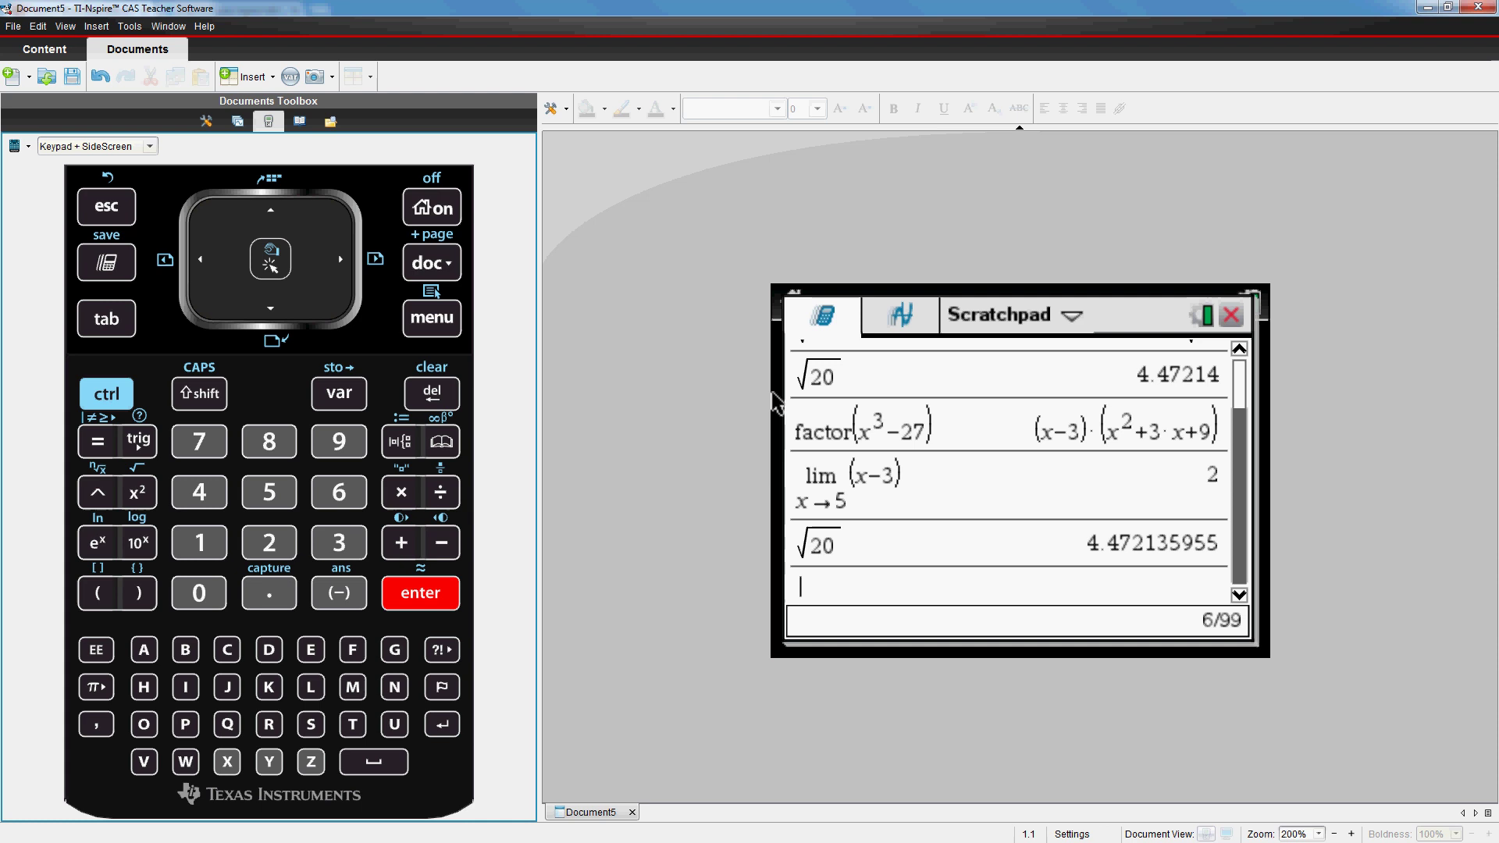
left_click_drag(1238, 449, 1248, 390)
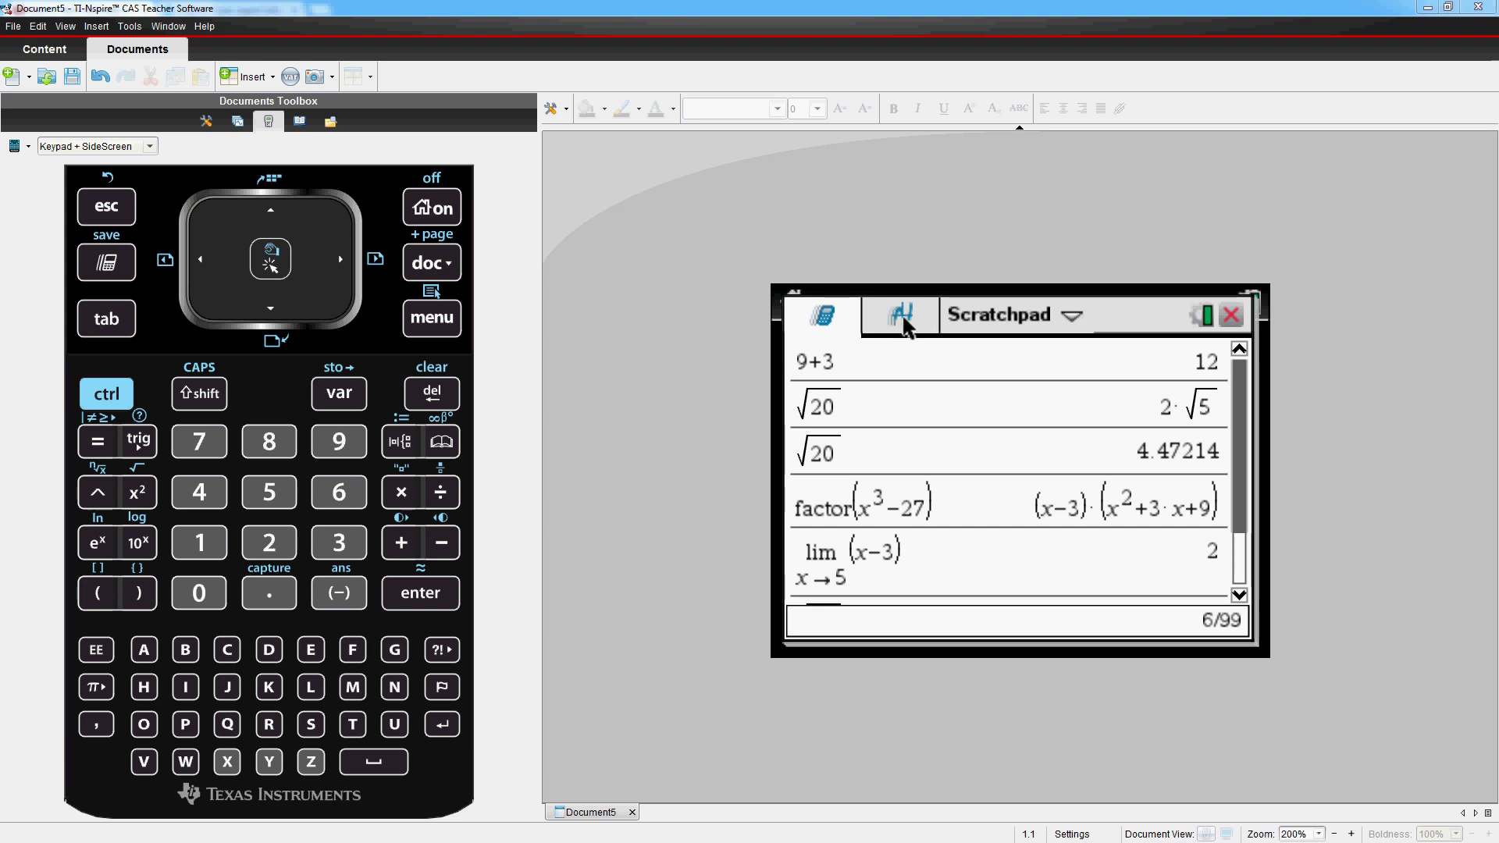
left_click(902, 318)
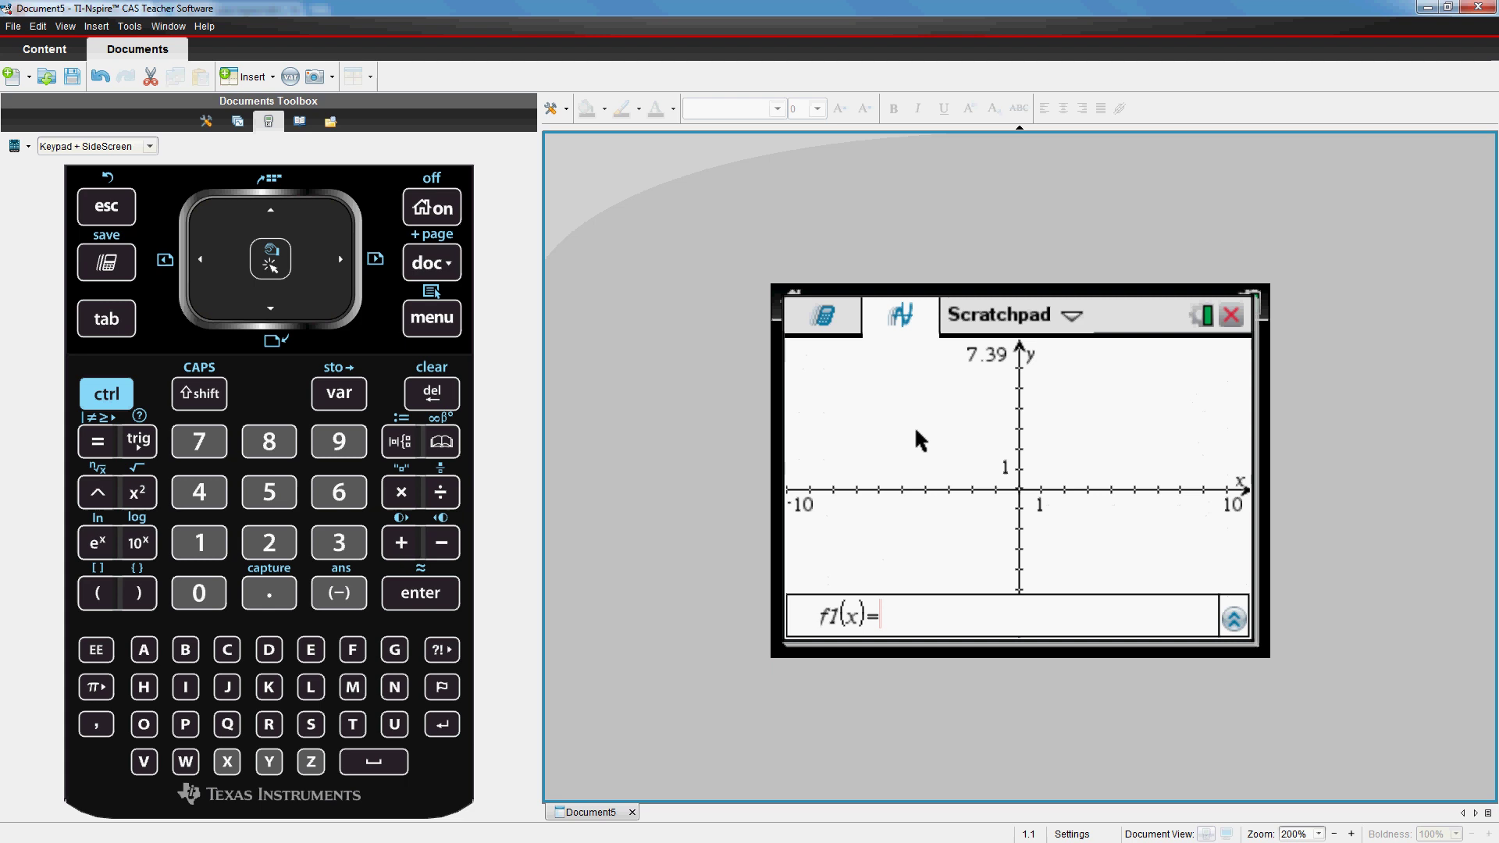
left_click(101, 265)
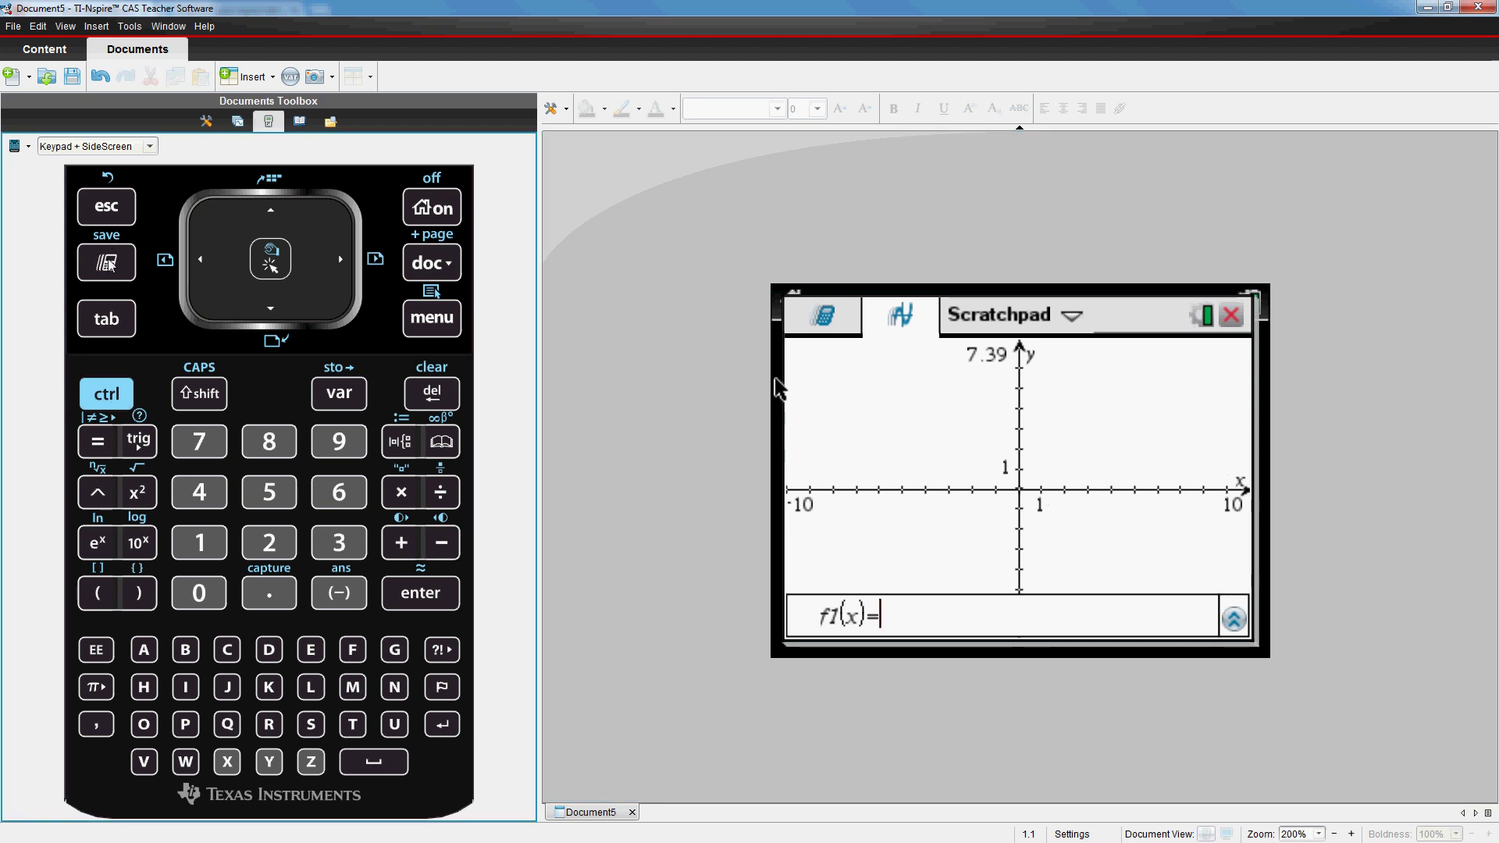
left_click(107, 266)
left_click(107, 265)
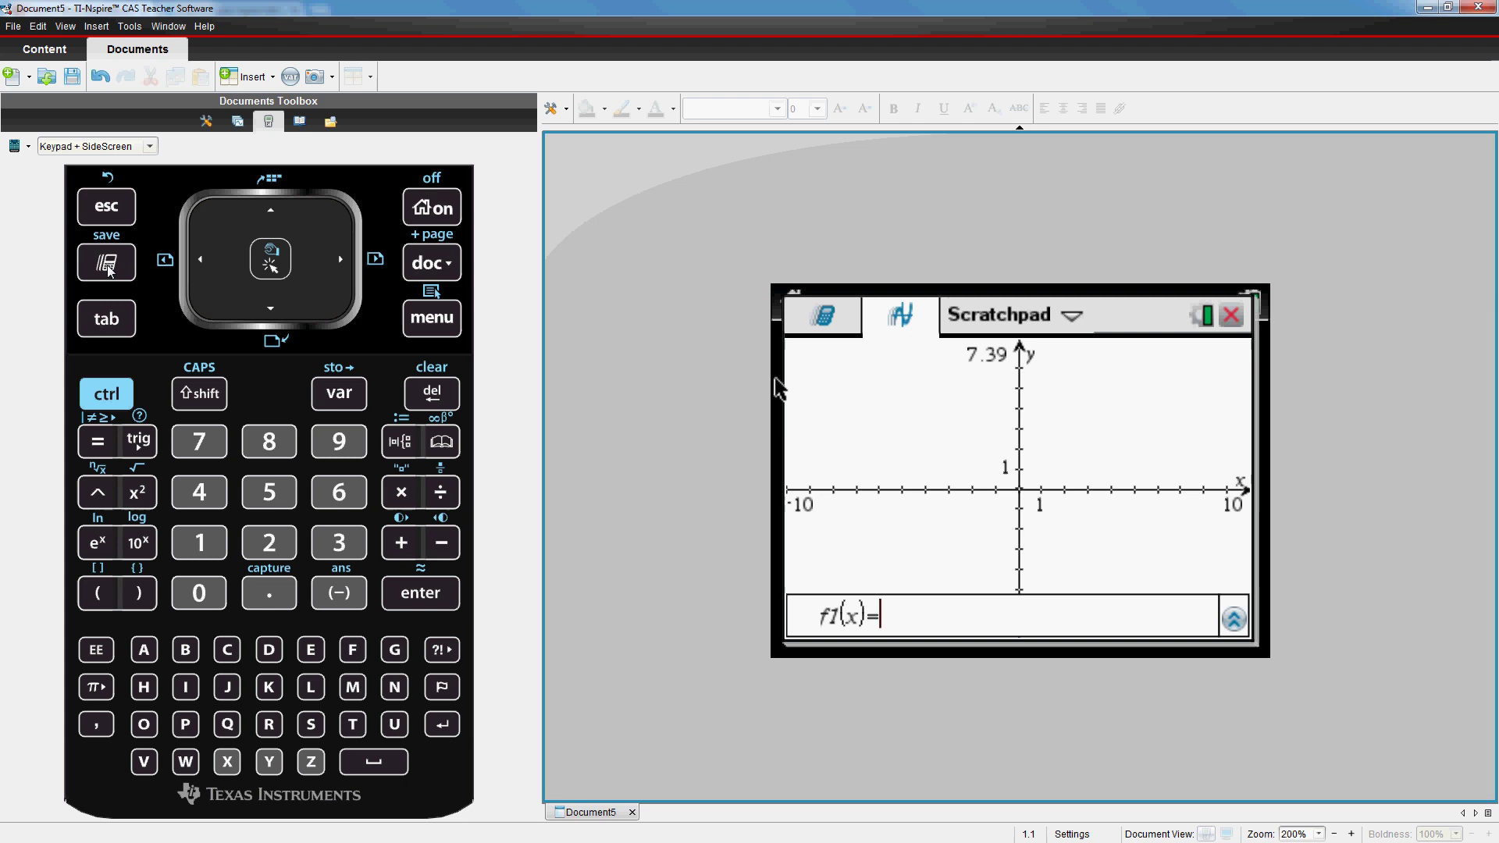
left_click(107, 265)
left_click(107, 265)
left_click(107, 266)
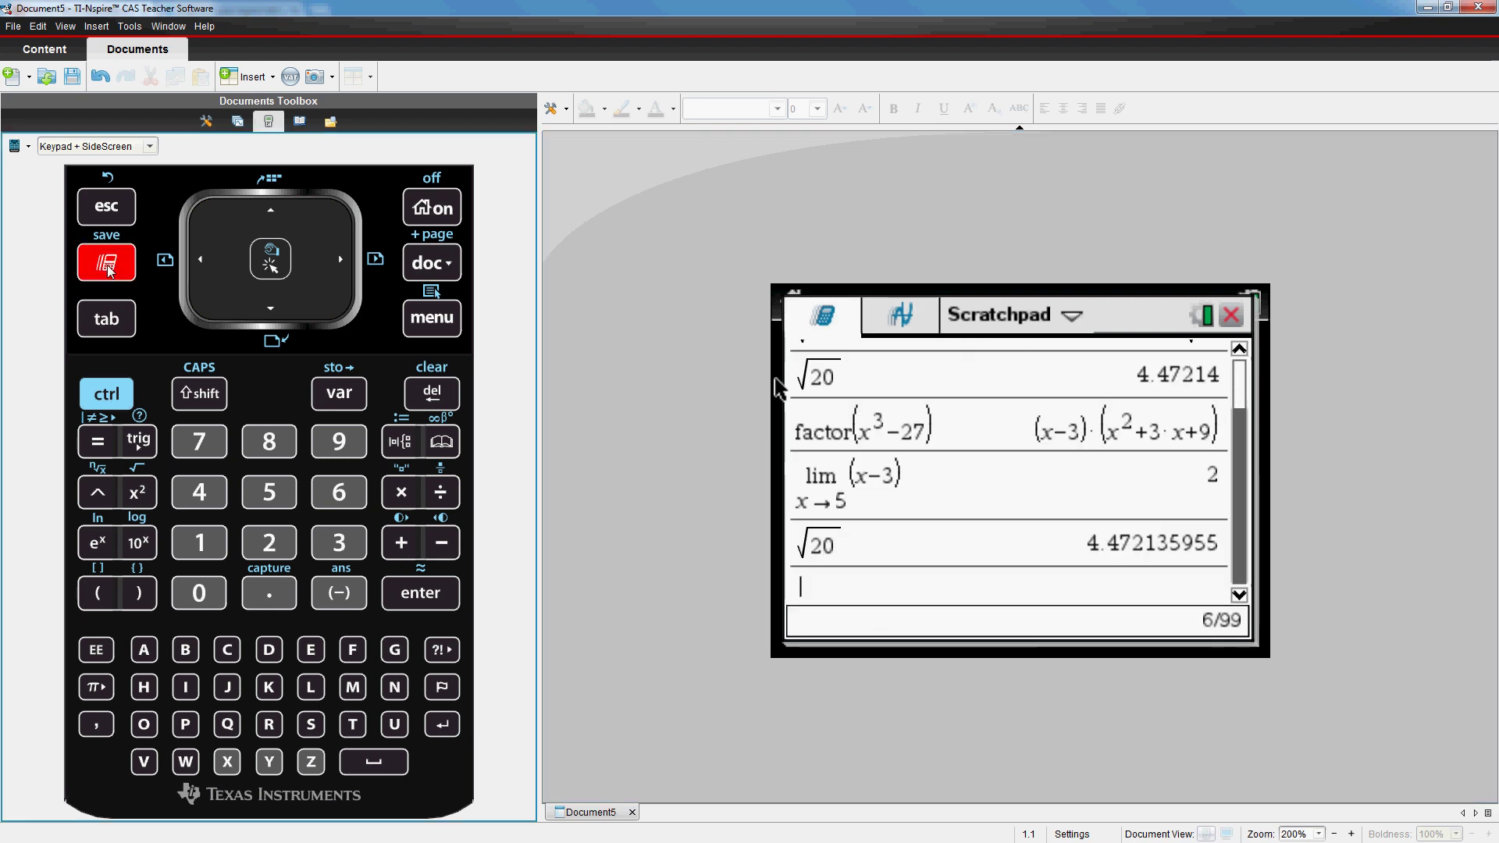
left_click(107, 266)
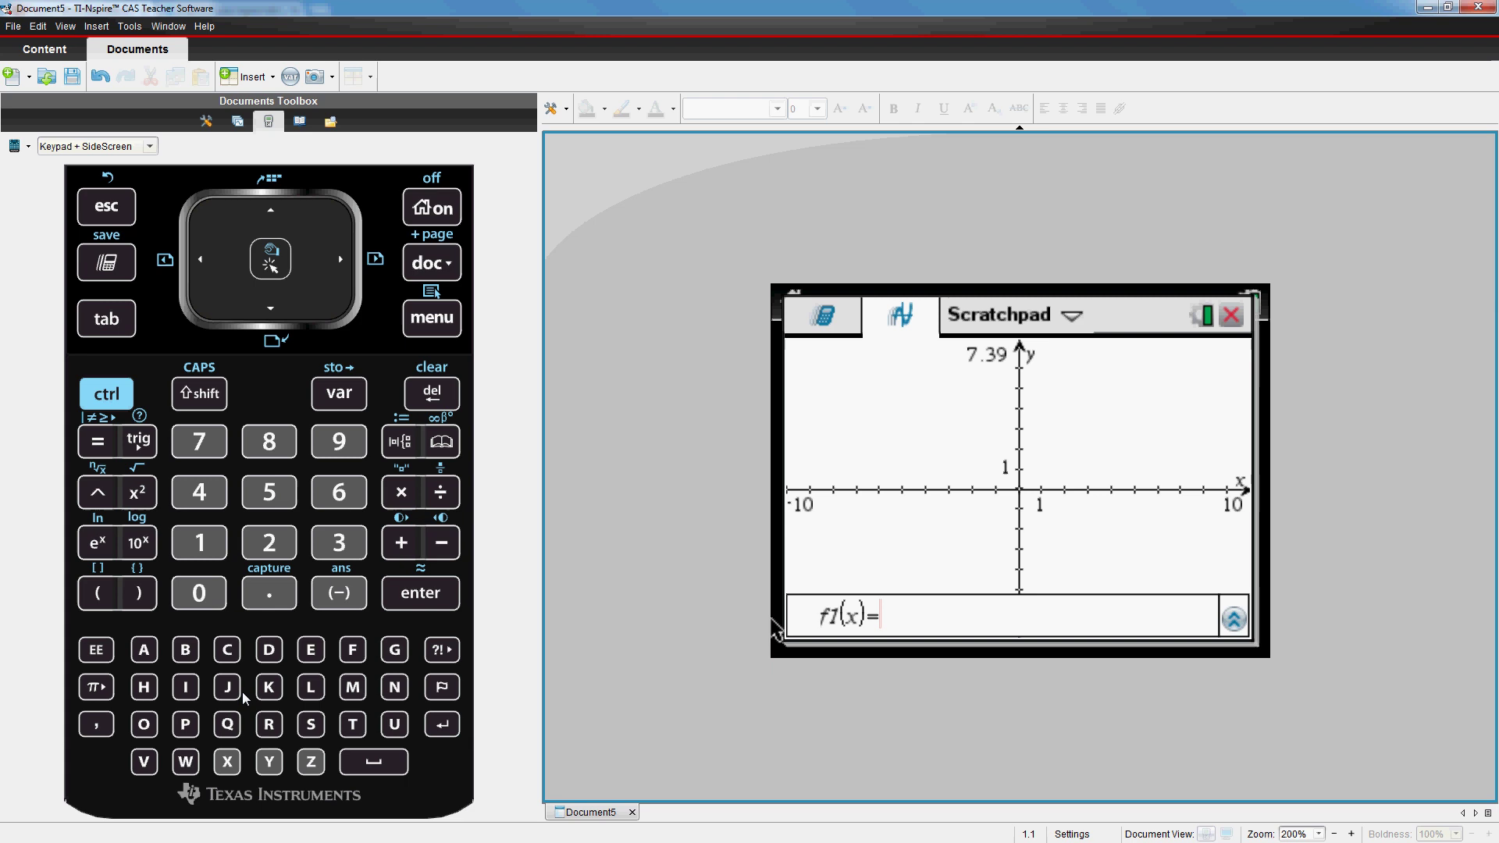
Define f1(x)=x²+2x−2 and plot it as a parabola
left_click(227, 762)
left_click(138, 494)
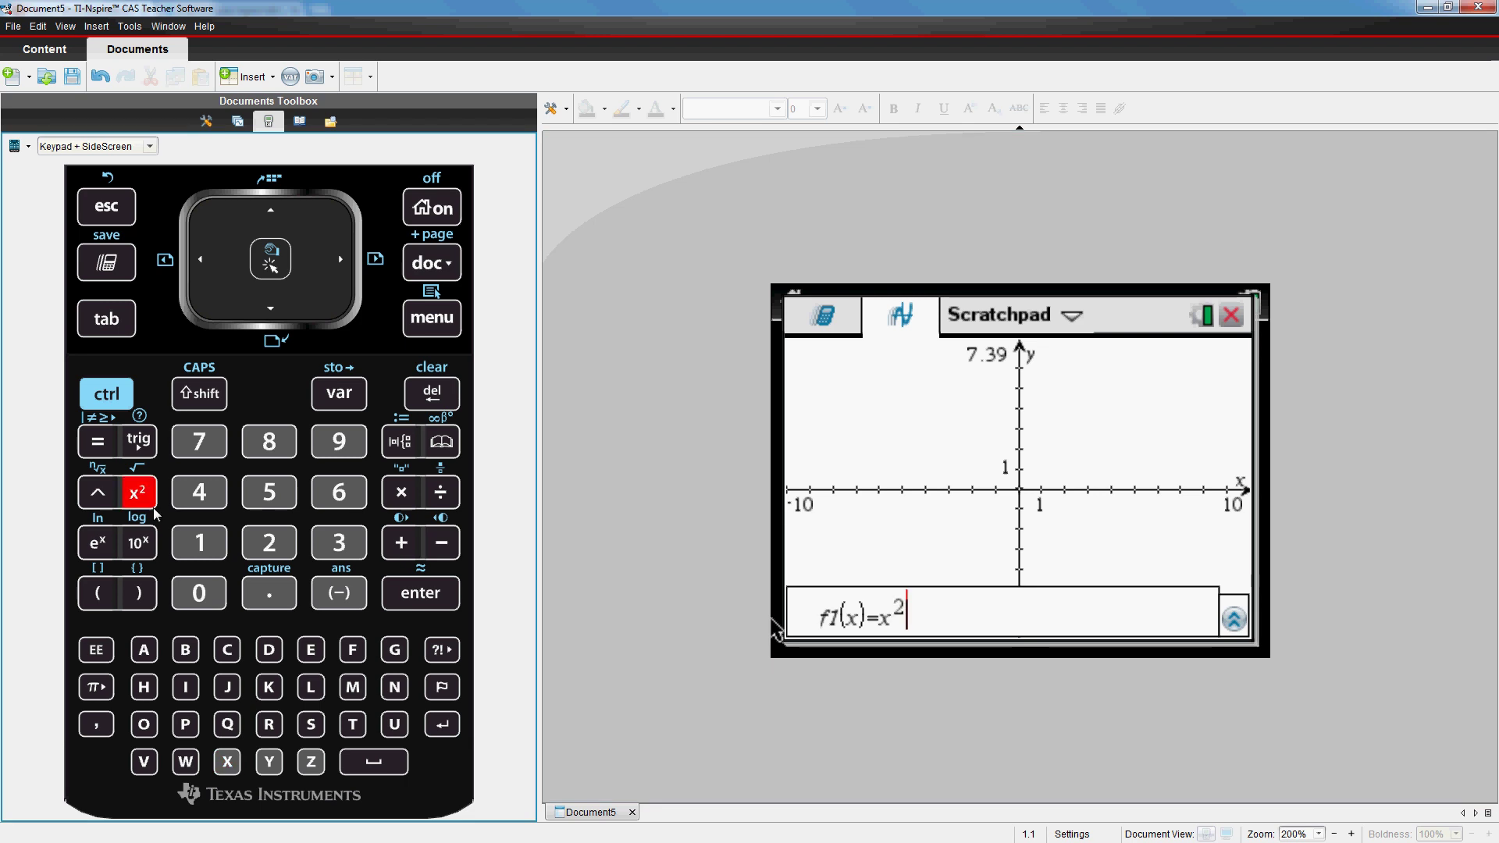
left_click(390, 542)
left_click(266, 546)
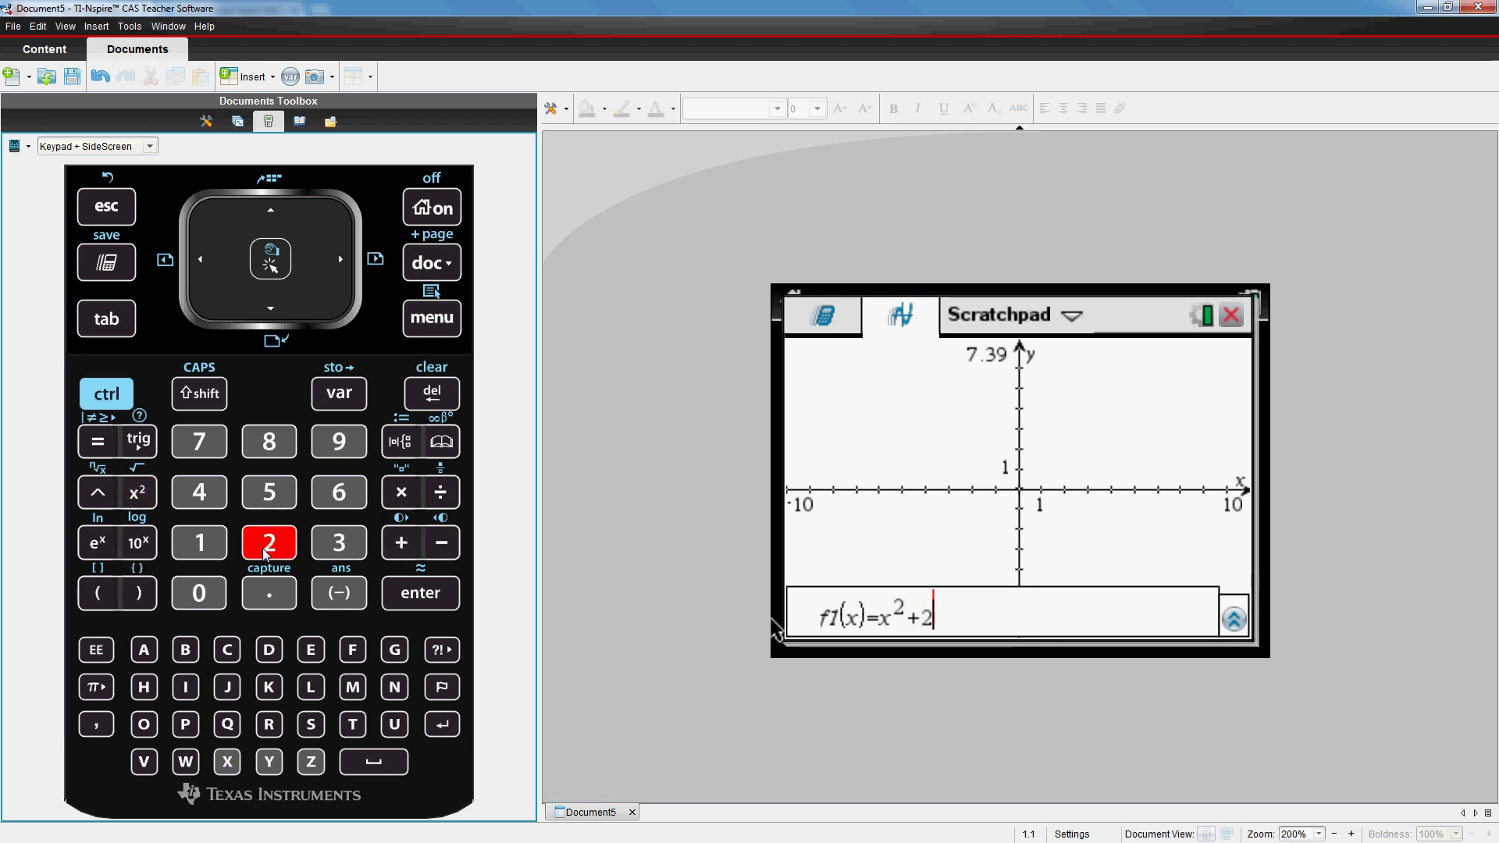
left_click(228, 760)
left_click(444, 551)
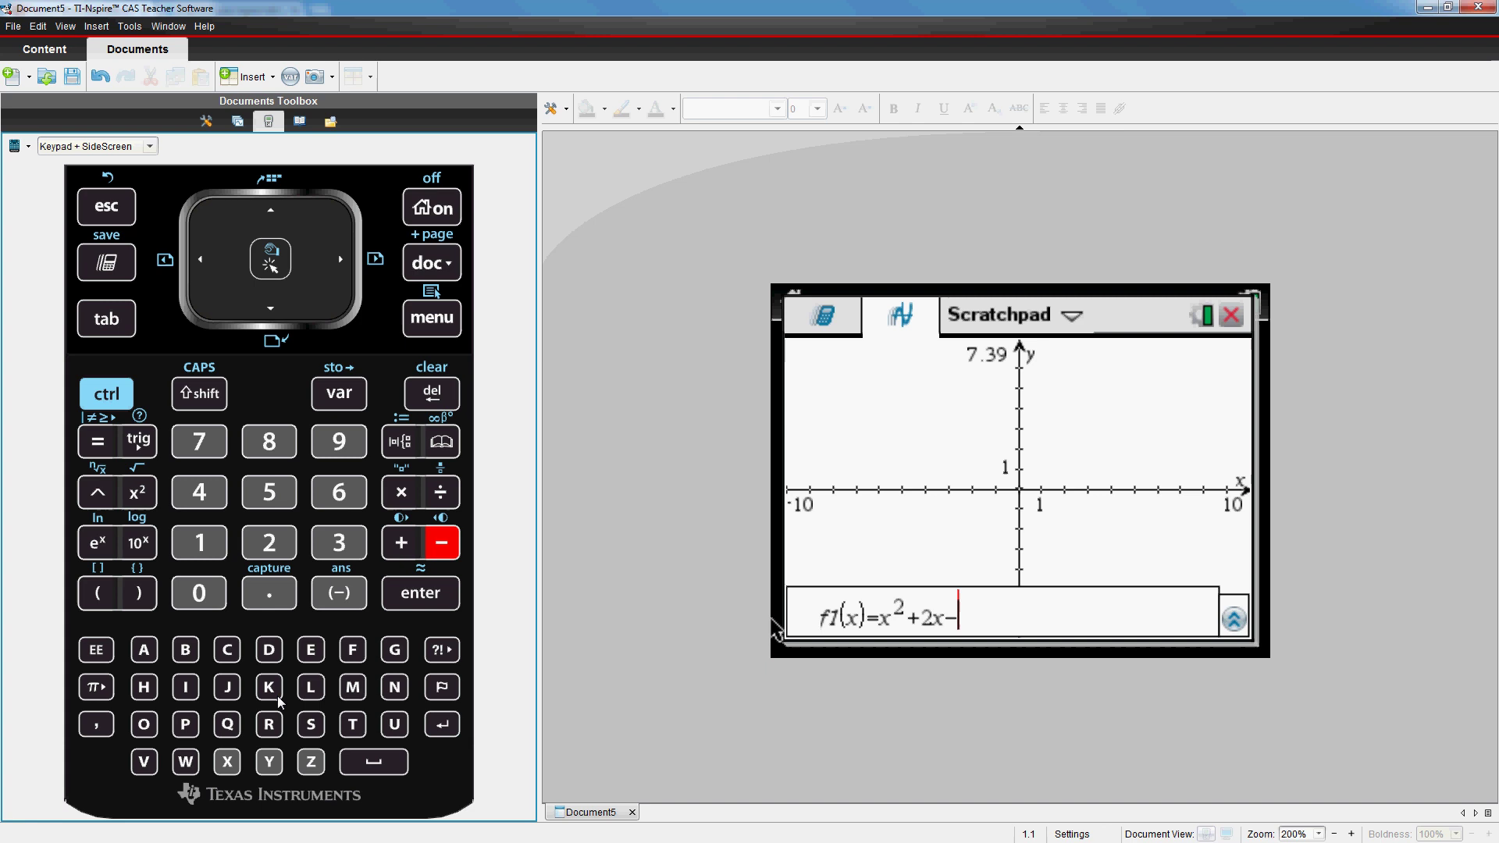
left_click(269, 548)
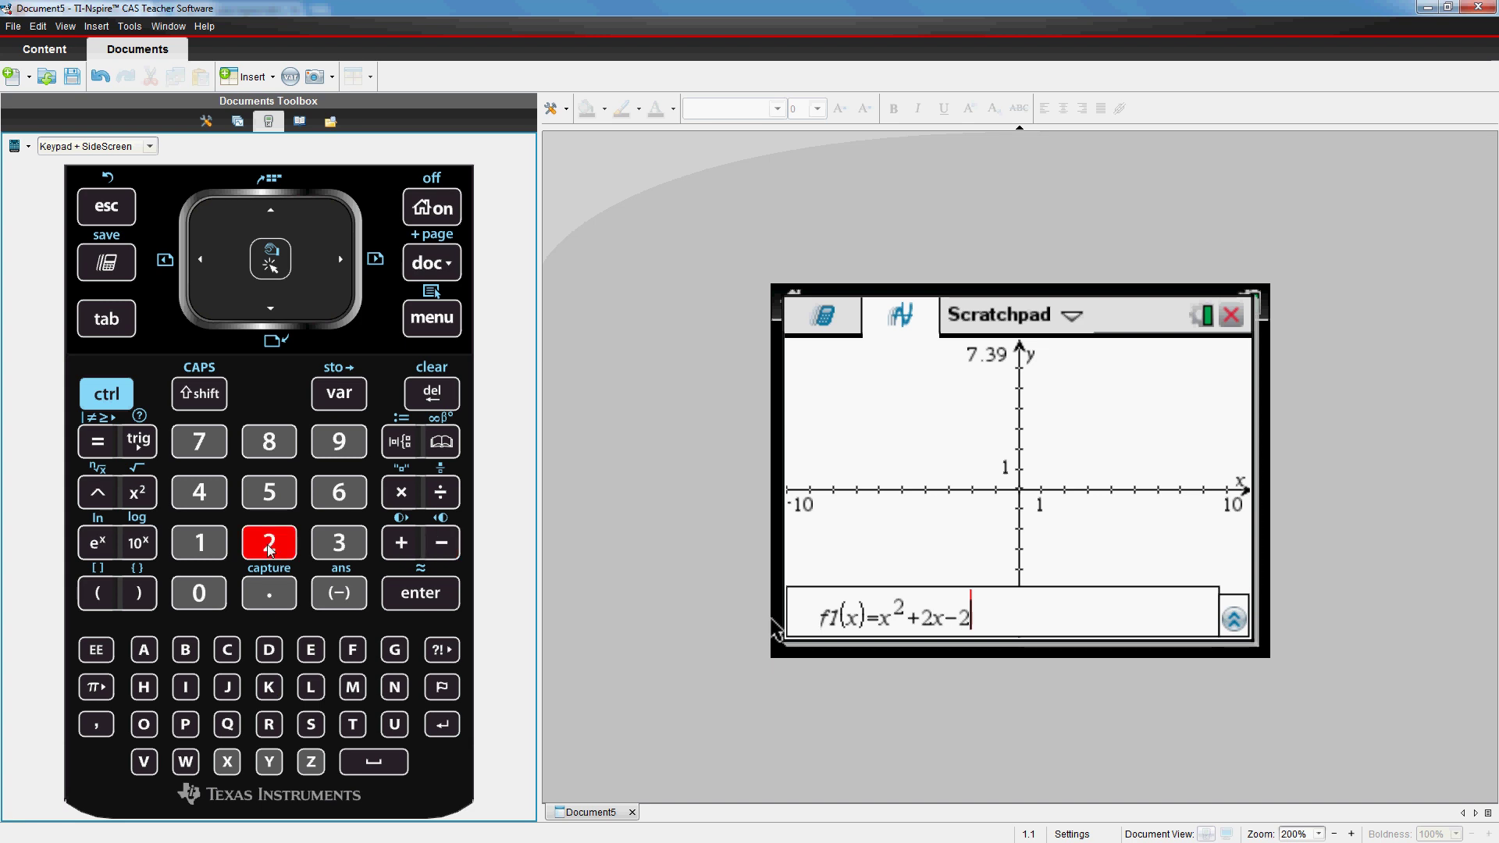
left_click(421, 595)
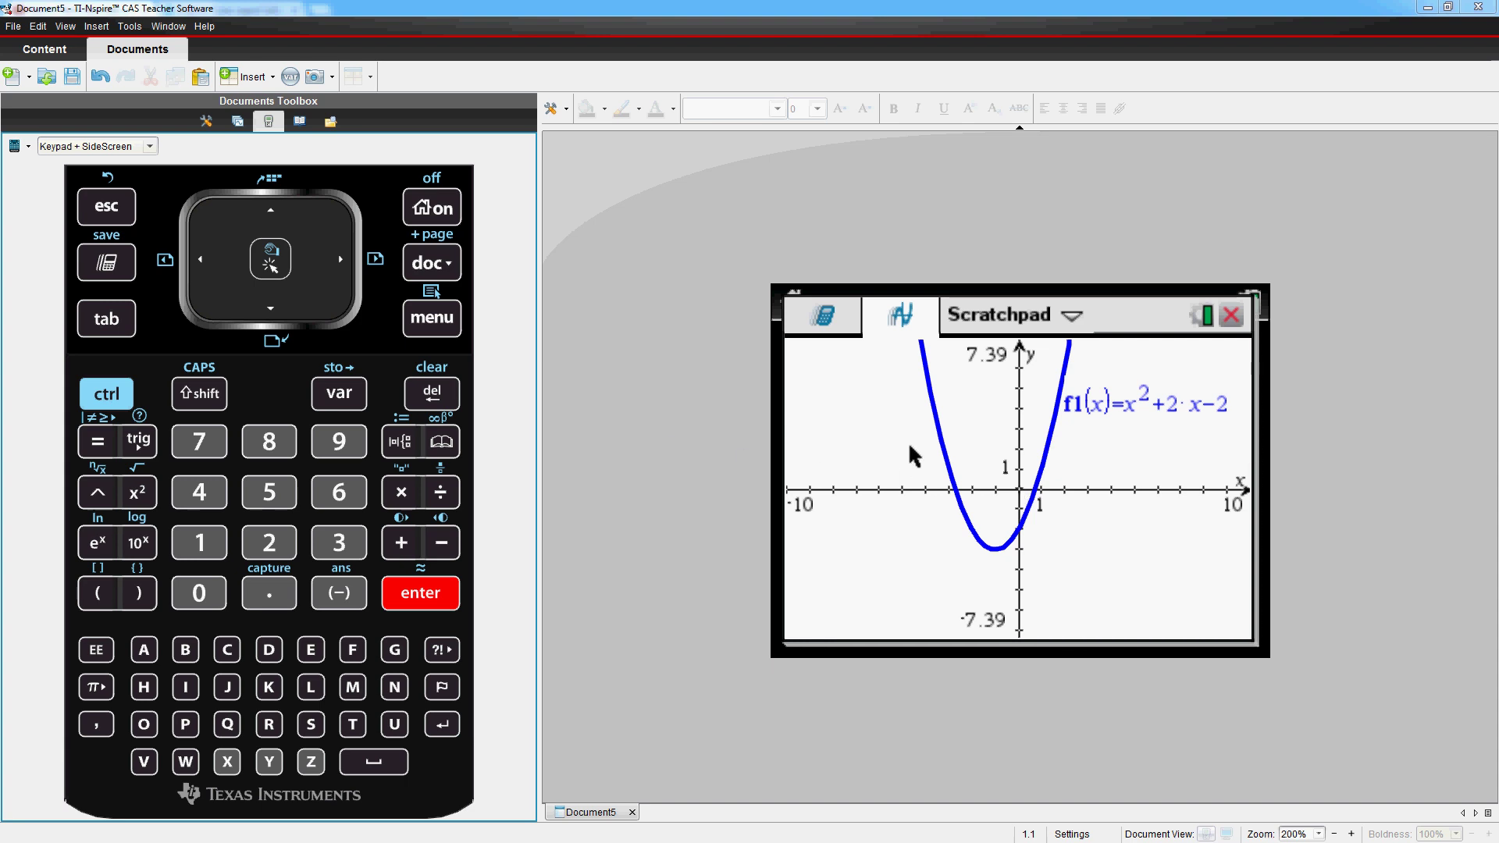
Pan and rescale the graph to x −7.44 to 7.65, y −6.74 to 4.41
left_click_drag(1075, 559, 1098, 539)
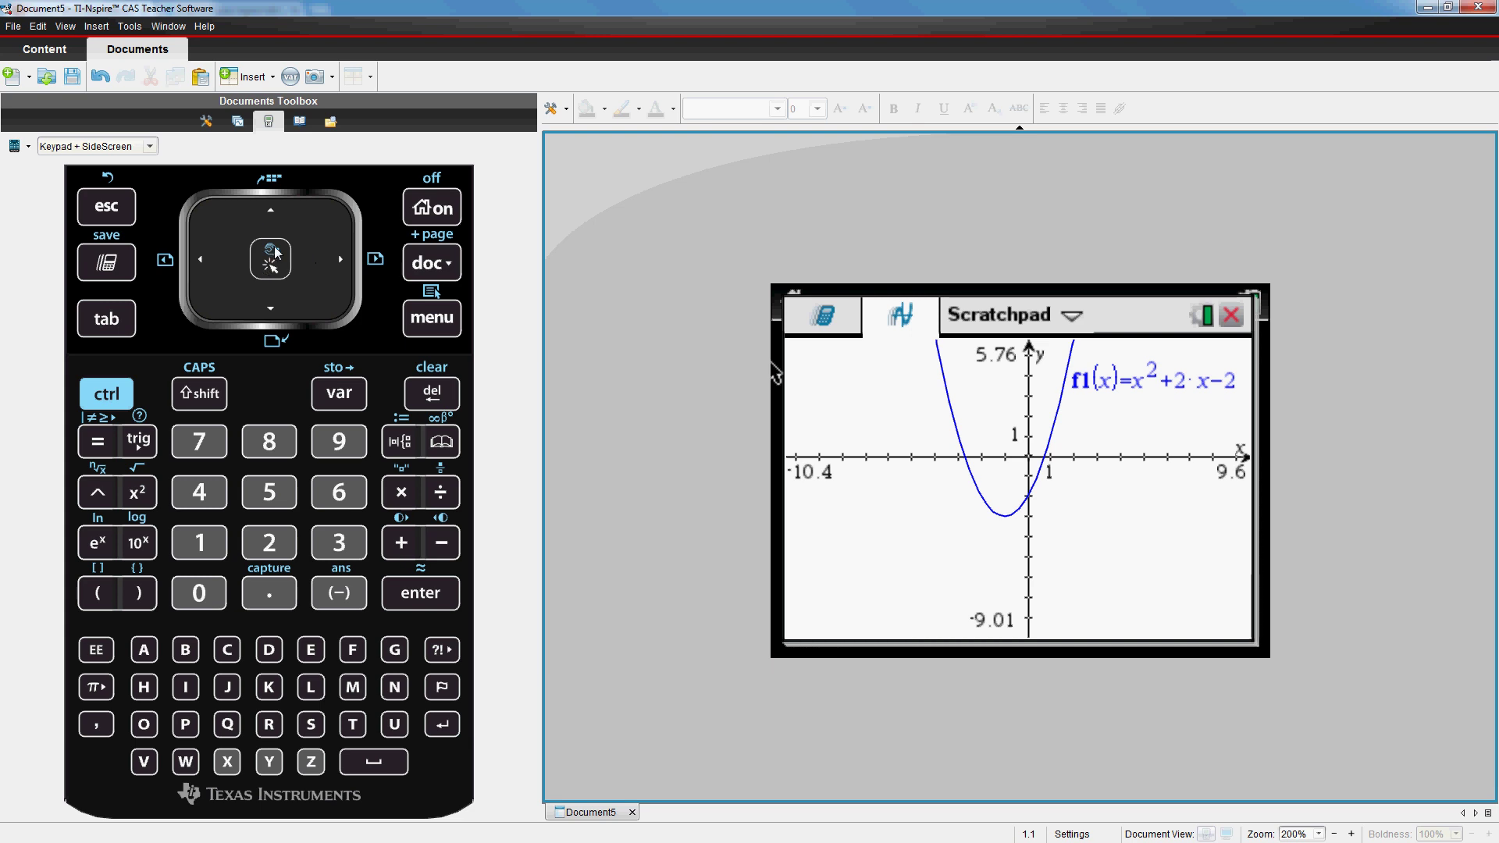
left_click(108, 397)
mouse_move(1080, 504)
left_mouse_down()
mouse_move(1078, 519)
mouse_move(1051, 515)
mouse_move(1074, 513)
left_mouse_up()
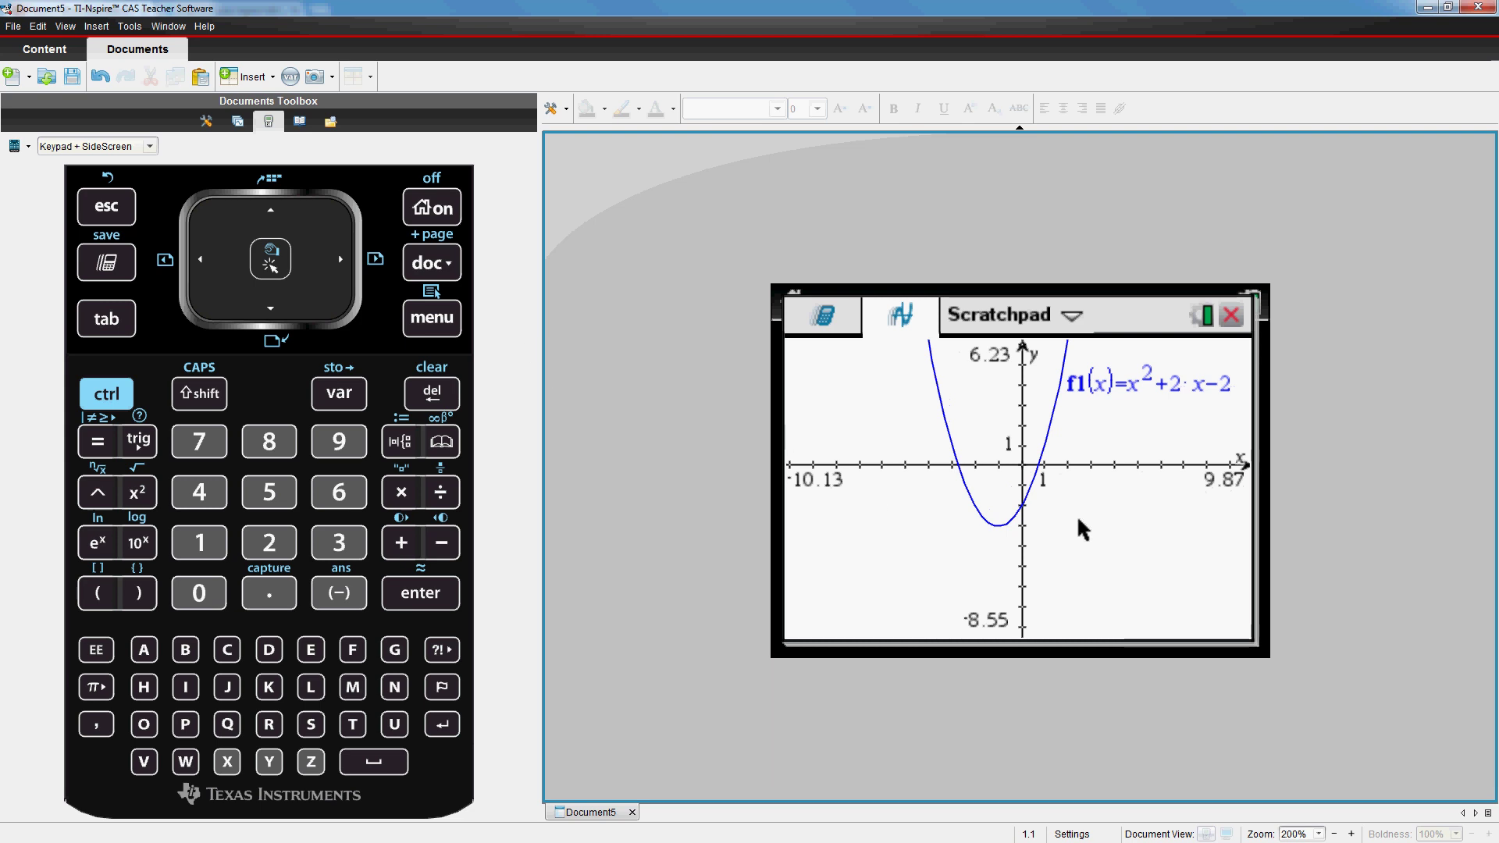
mouse_move(1076, 514)
left_mouse_down()
mouse_move(1134, 491)
mouse_move(1101, 586)
mouse_move(1056, 478)
mouse_move(1082, 520)
left_mouse_up()
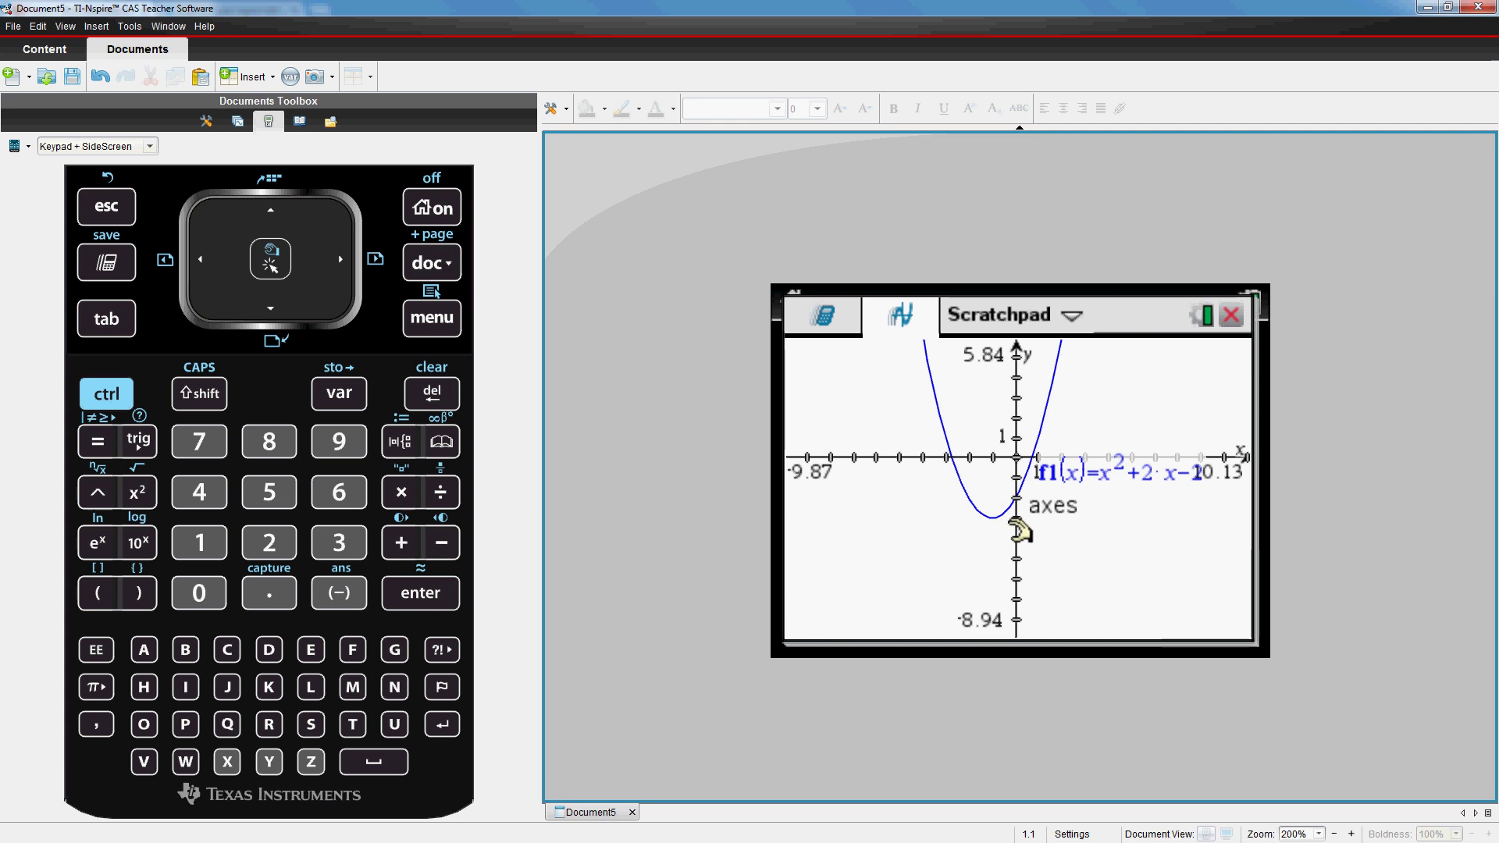
left_click_drag(1020, 531, 1018, 562)
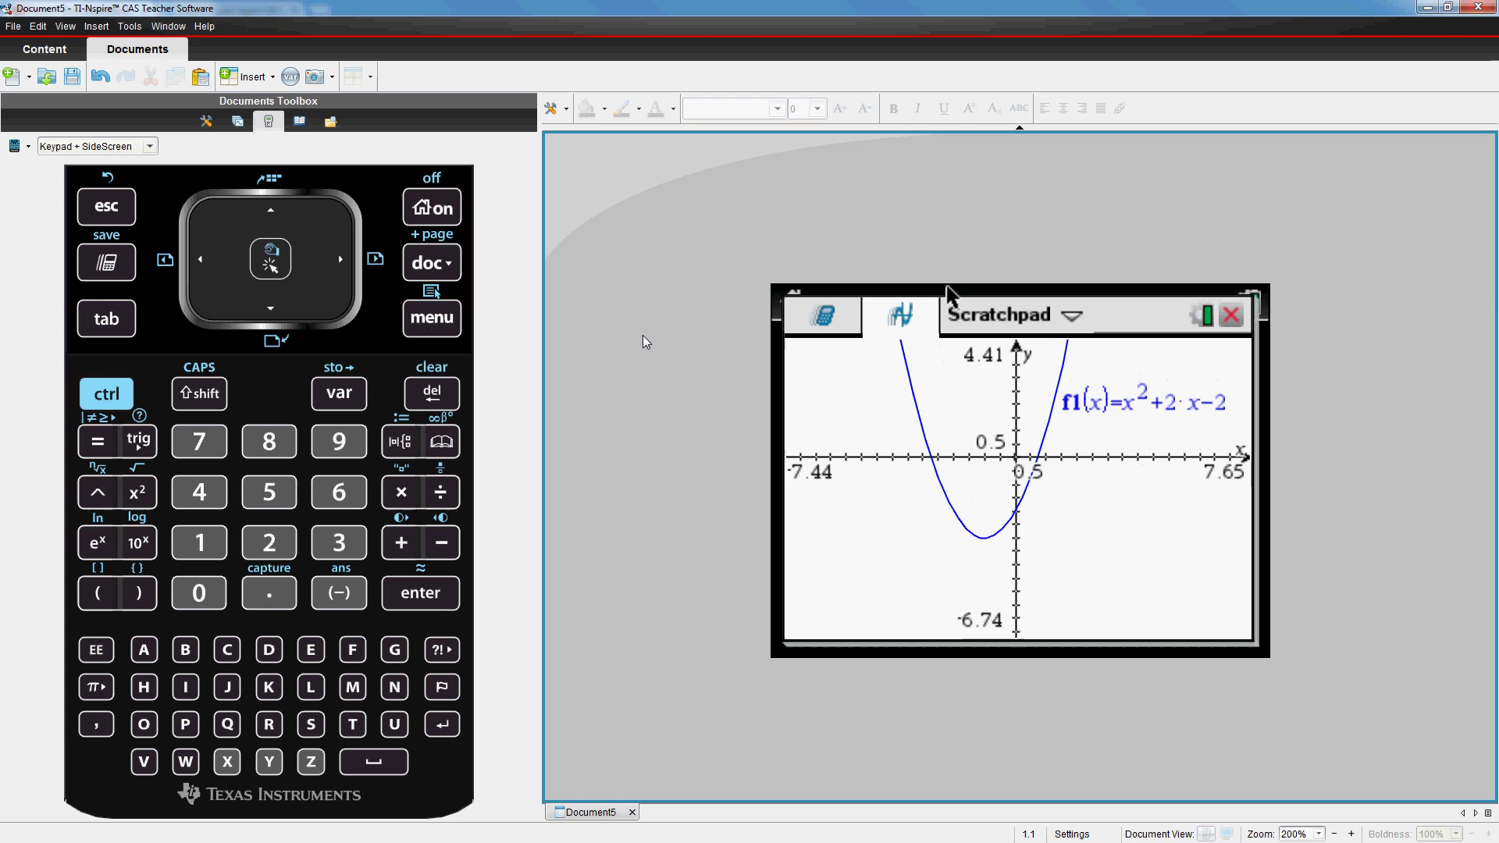
left_click(432, 318)
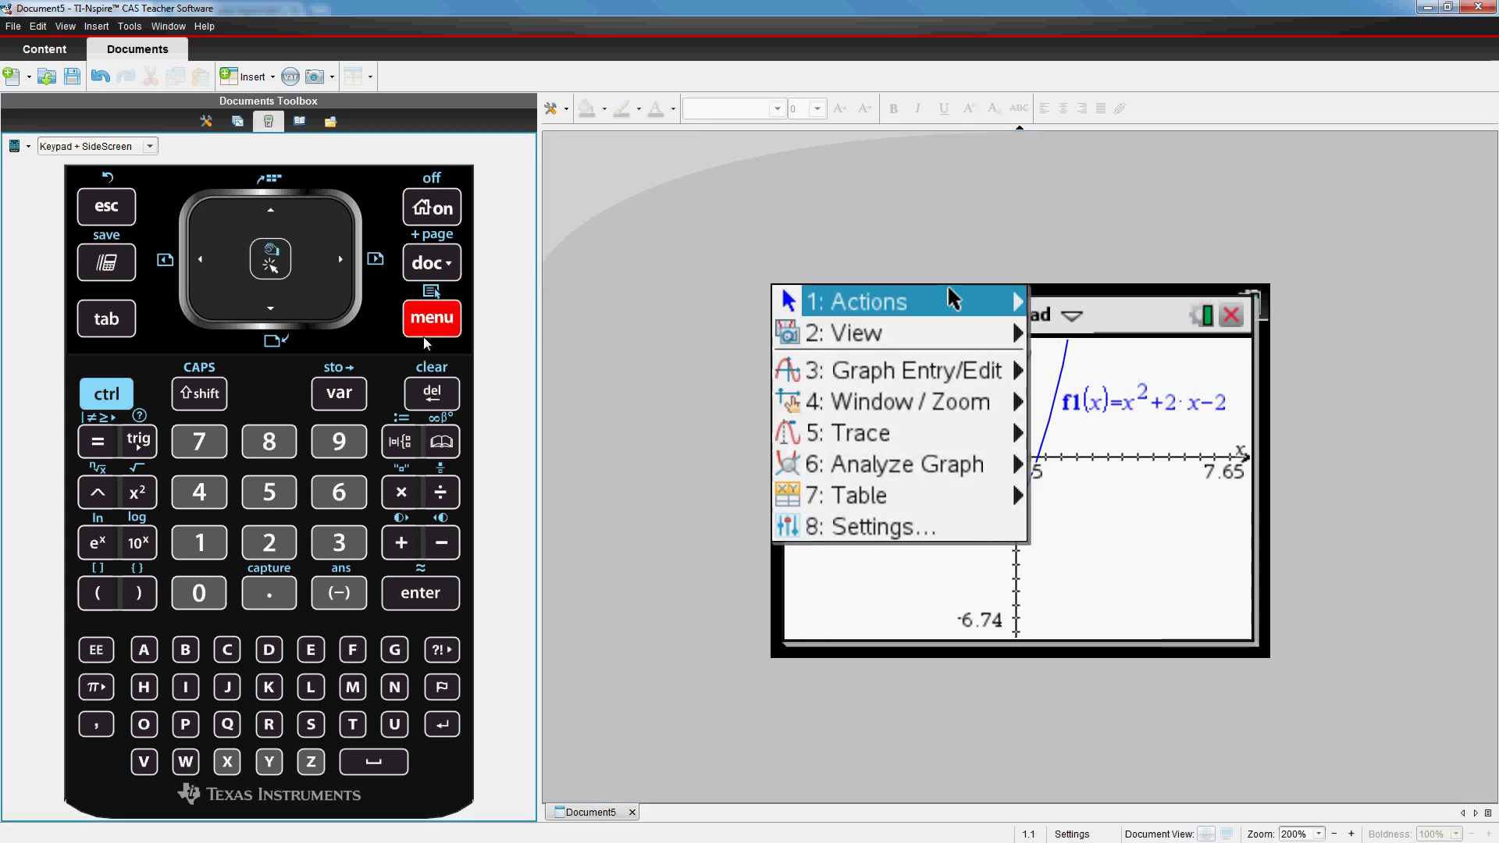
left_click(877, 400)
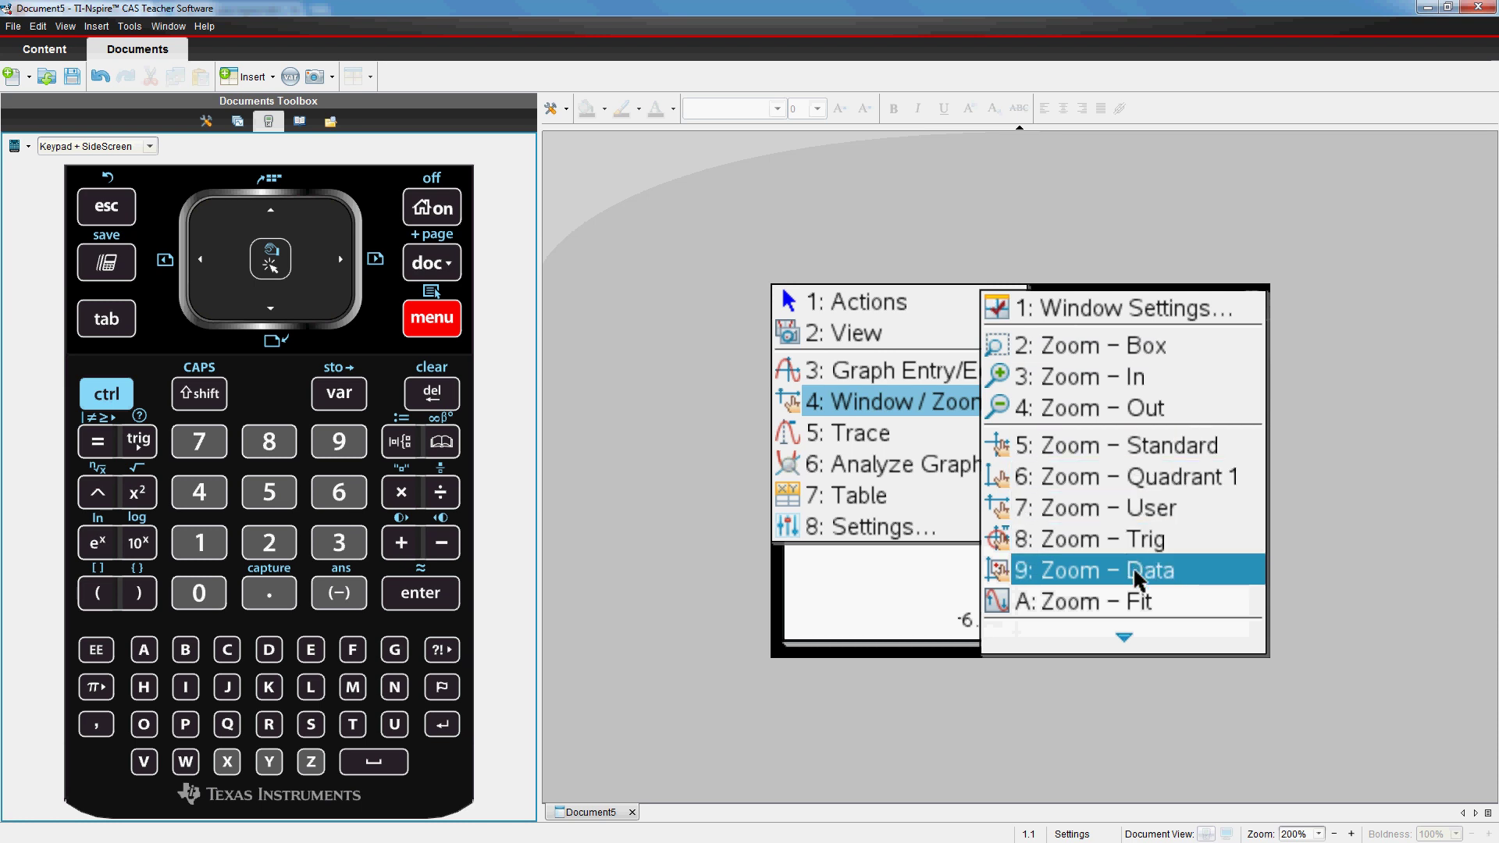
left_click(1085, 304)
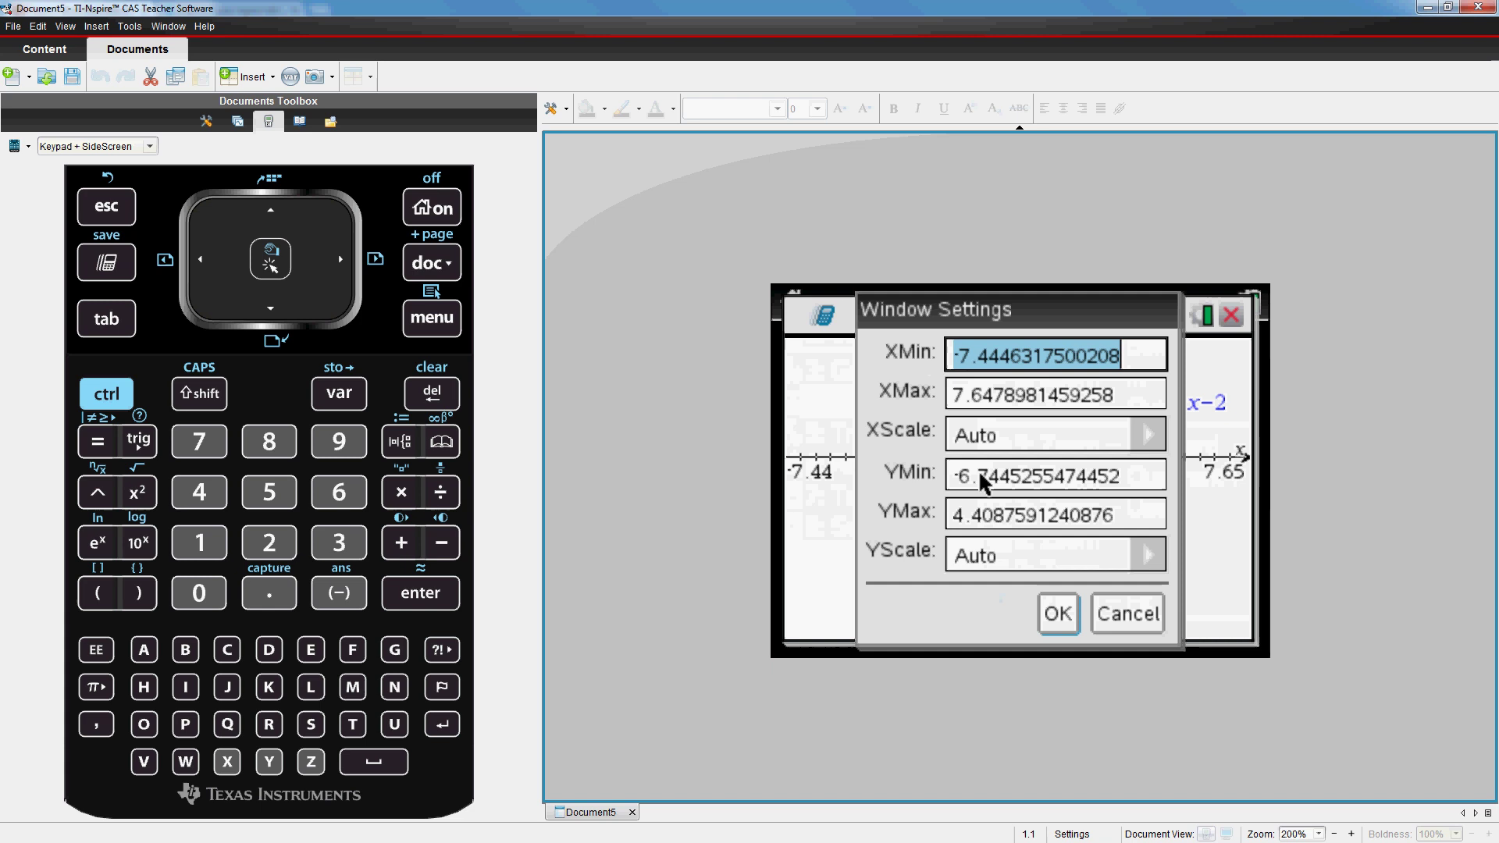
left_click(1146, 615)
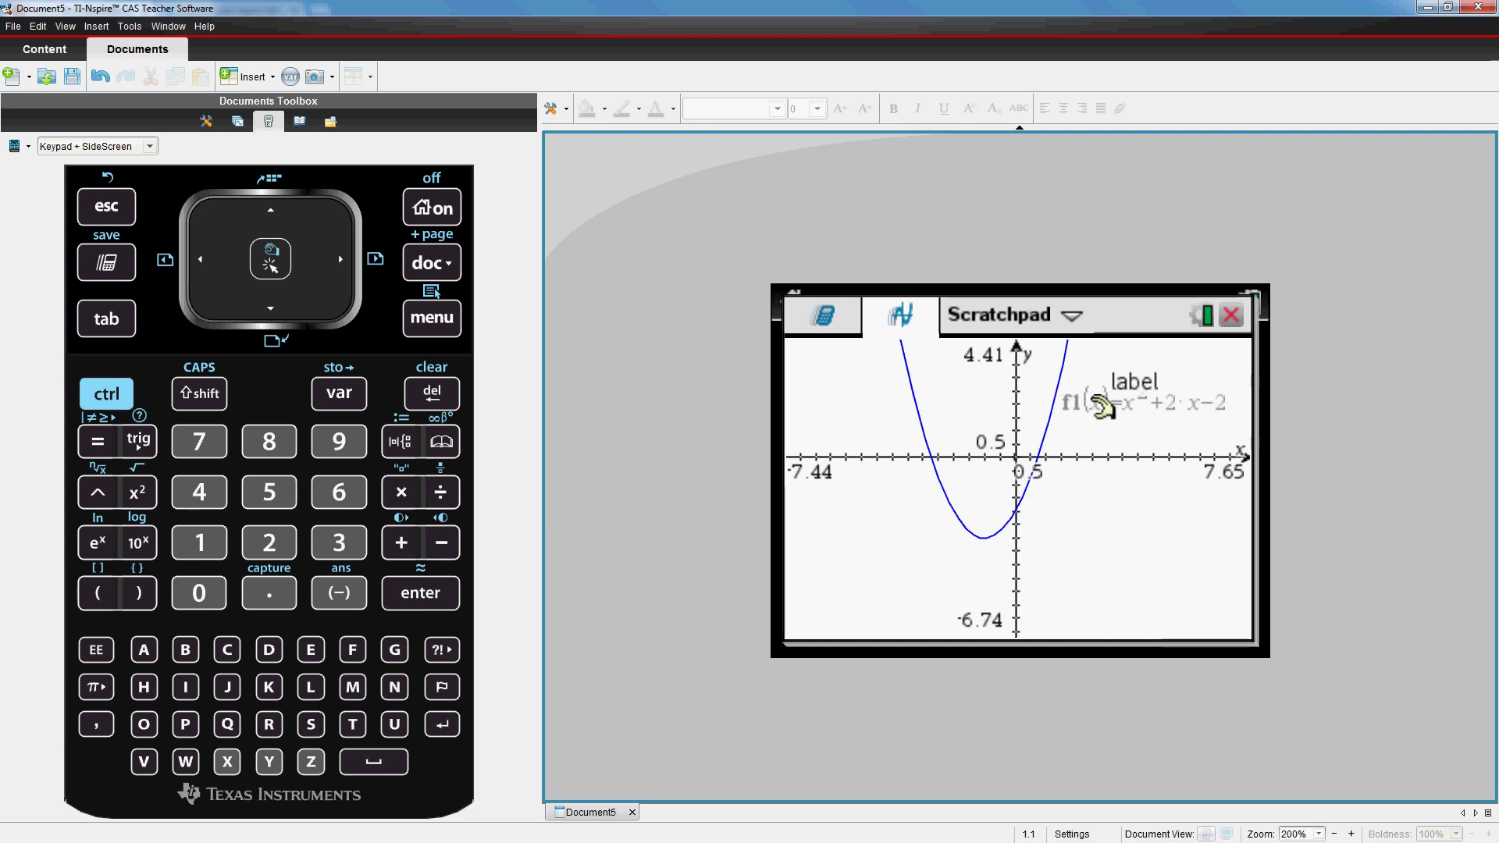
Move the f1 label just below the x-axis and change f1 to x²+2x−3
left_click_drag(1109, 402, 1127, 601)
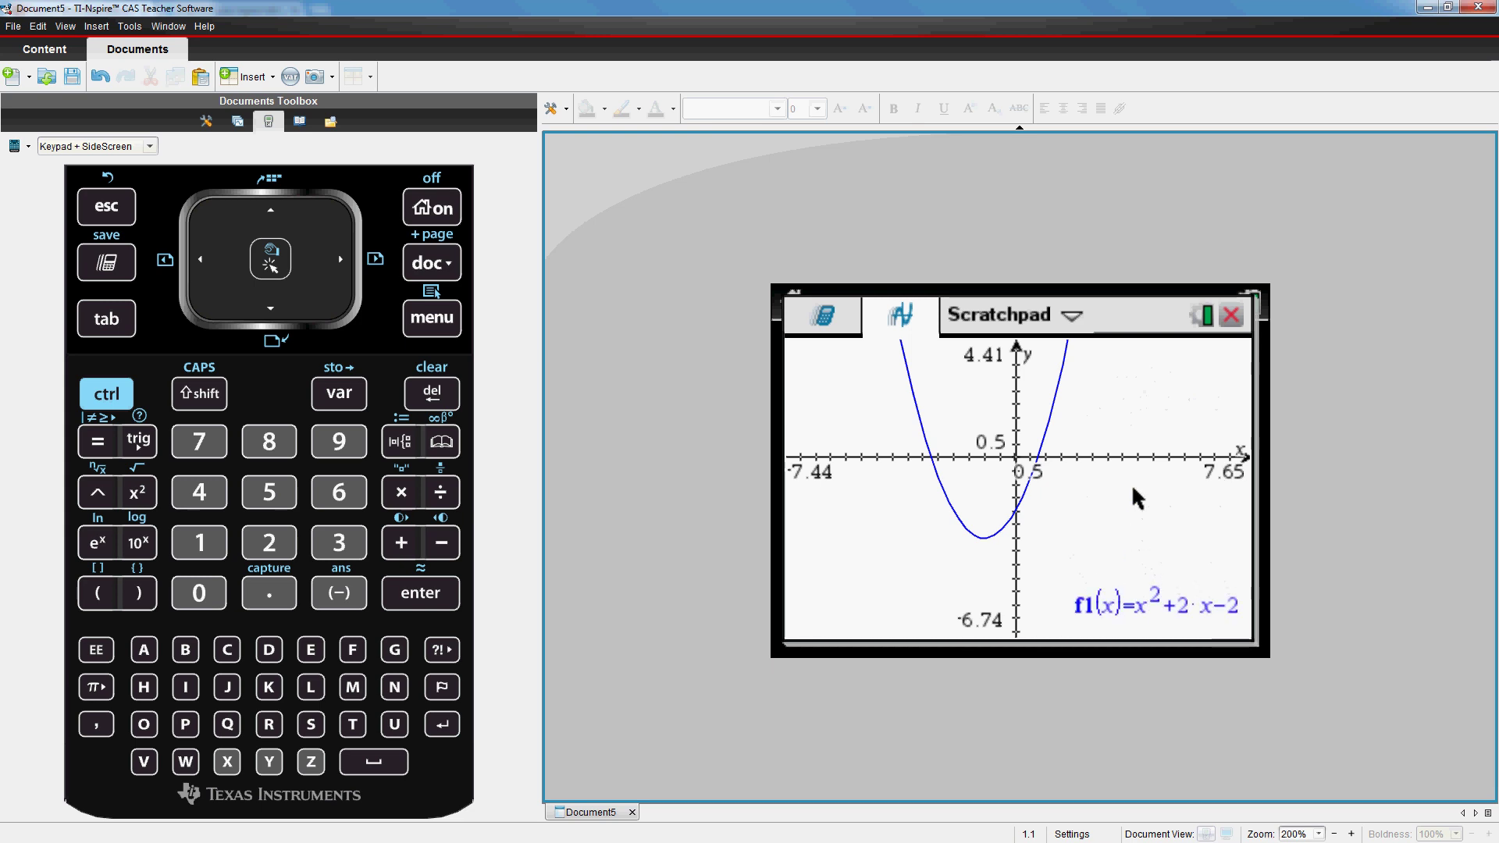
left_click_drag(1182, 602, 1093, 507)
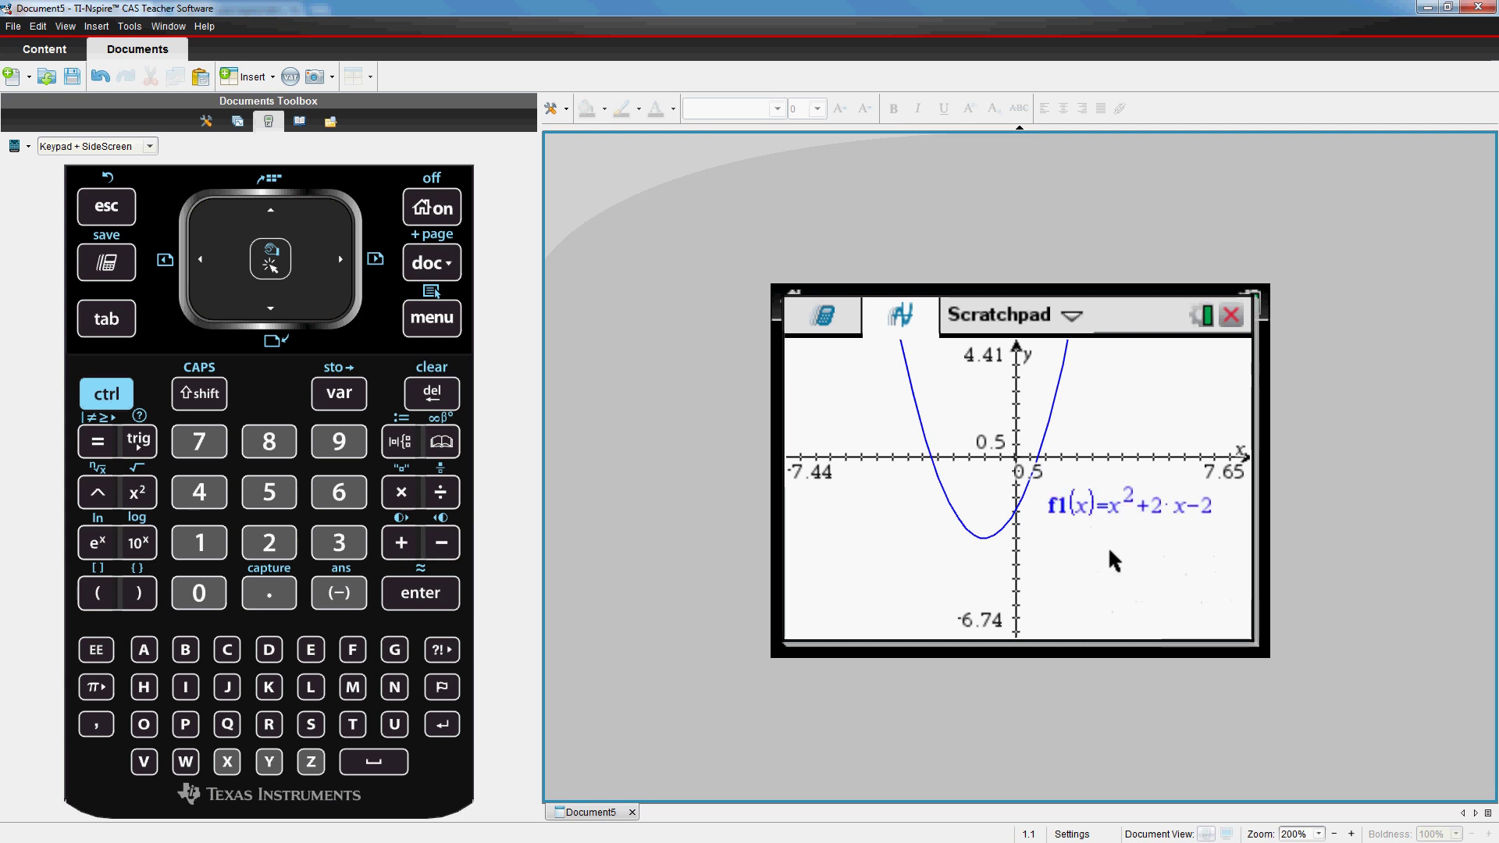
left_click(1130, 502)
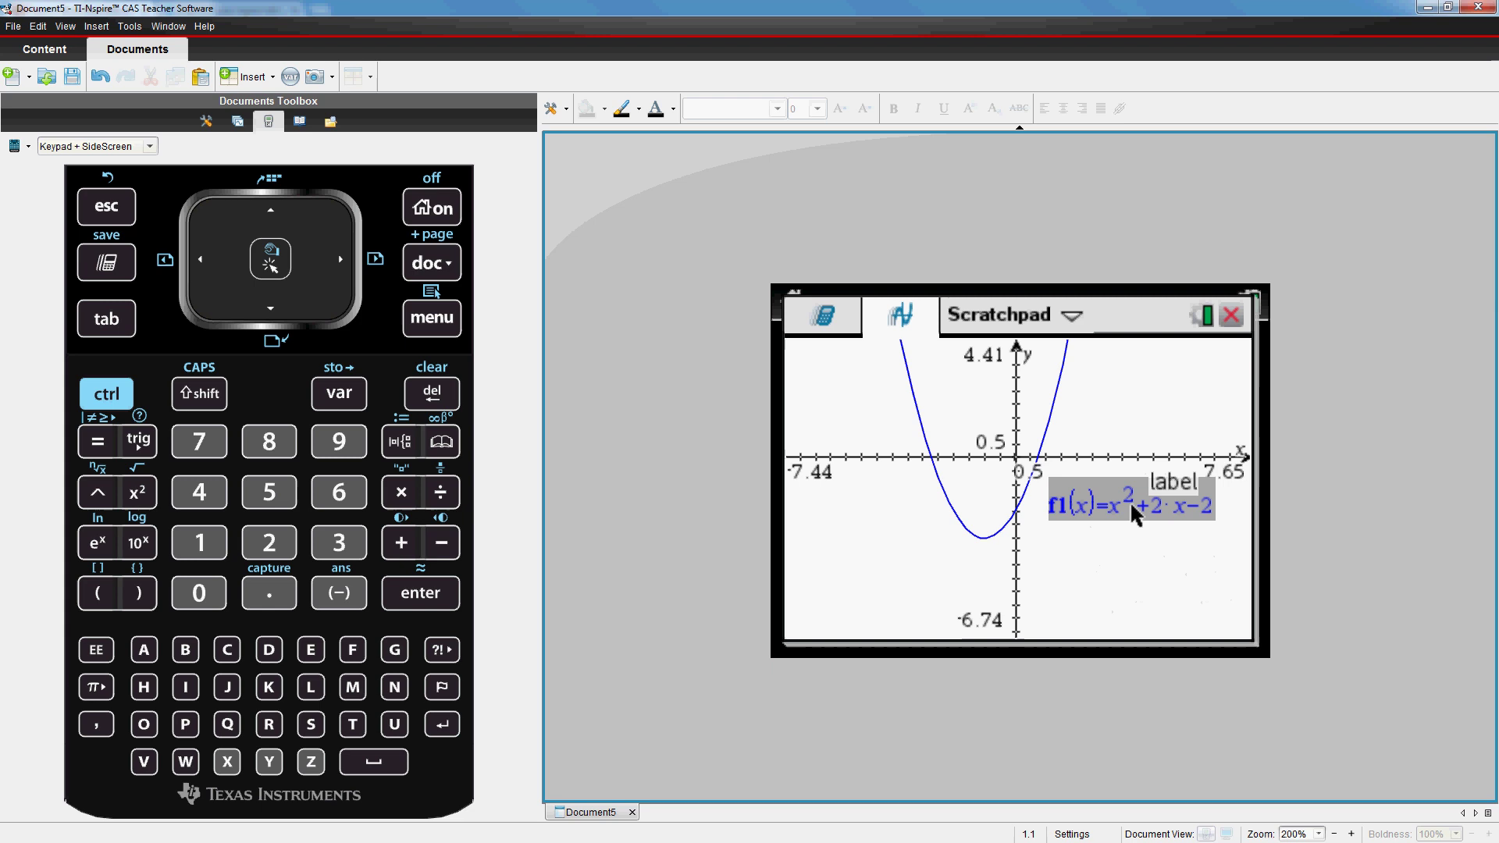
double_click(1202, 506)
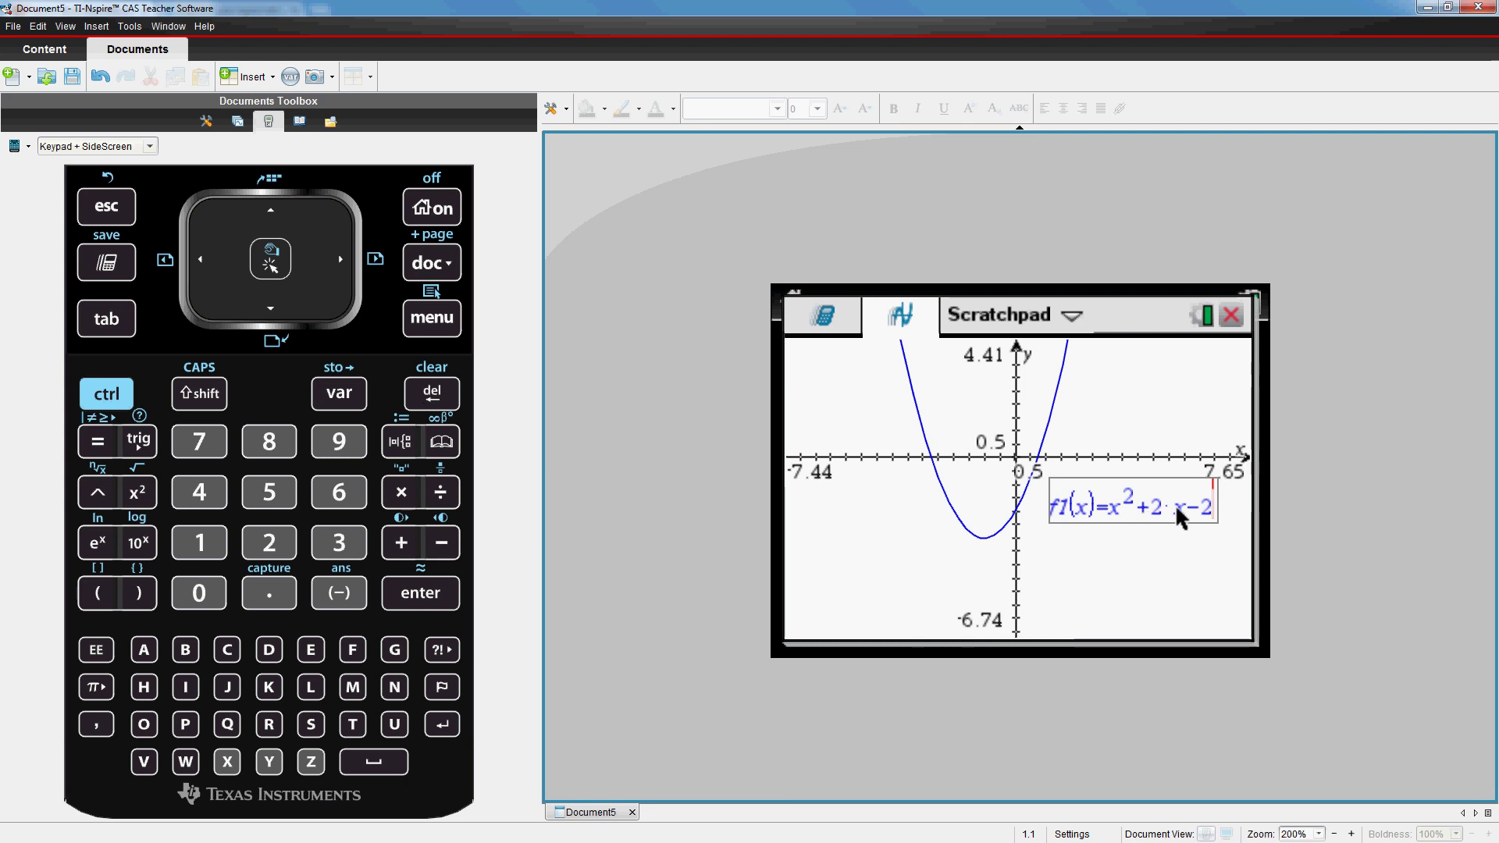
left_click(435, 399)
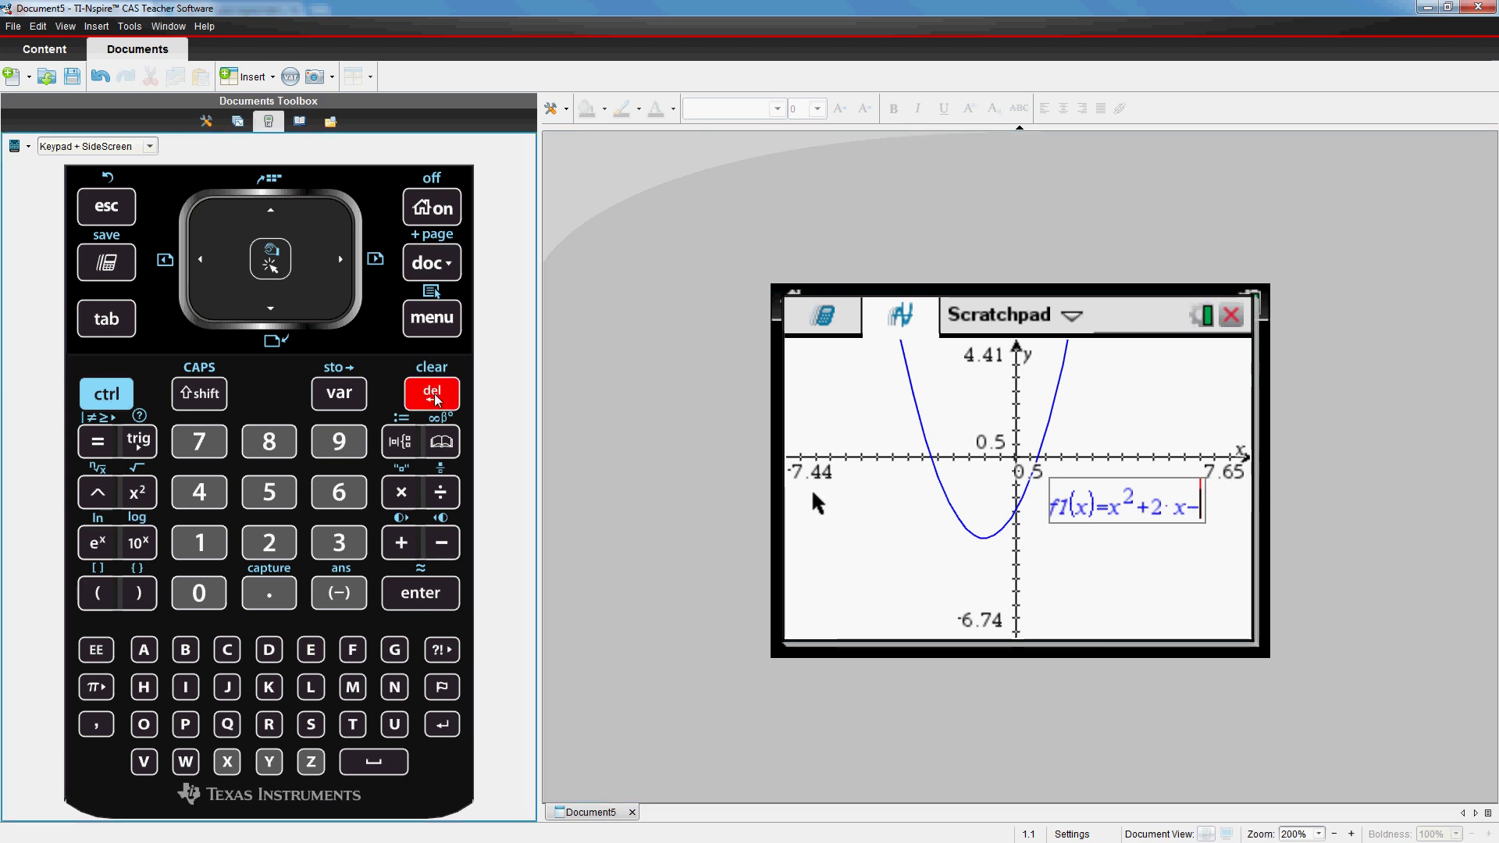
left_click(317, 543)
left_click(420, 592)
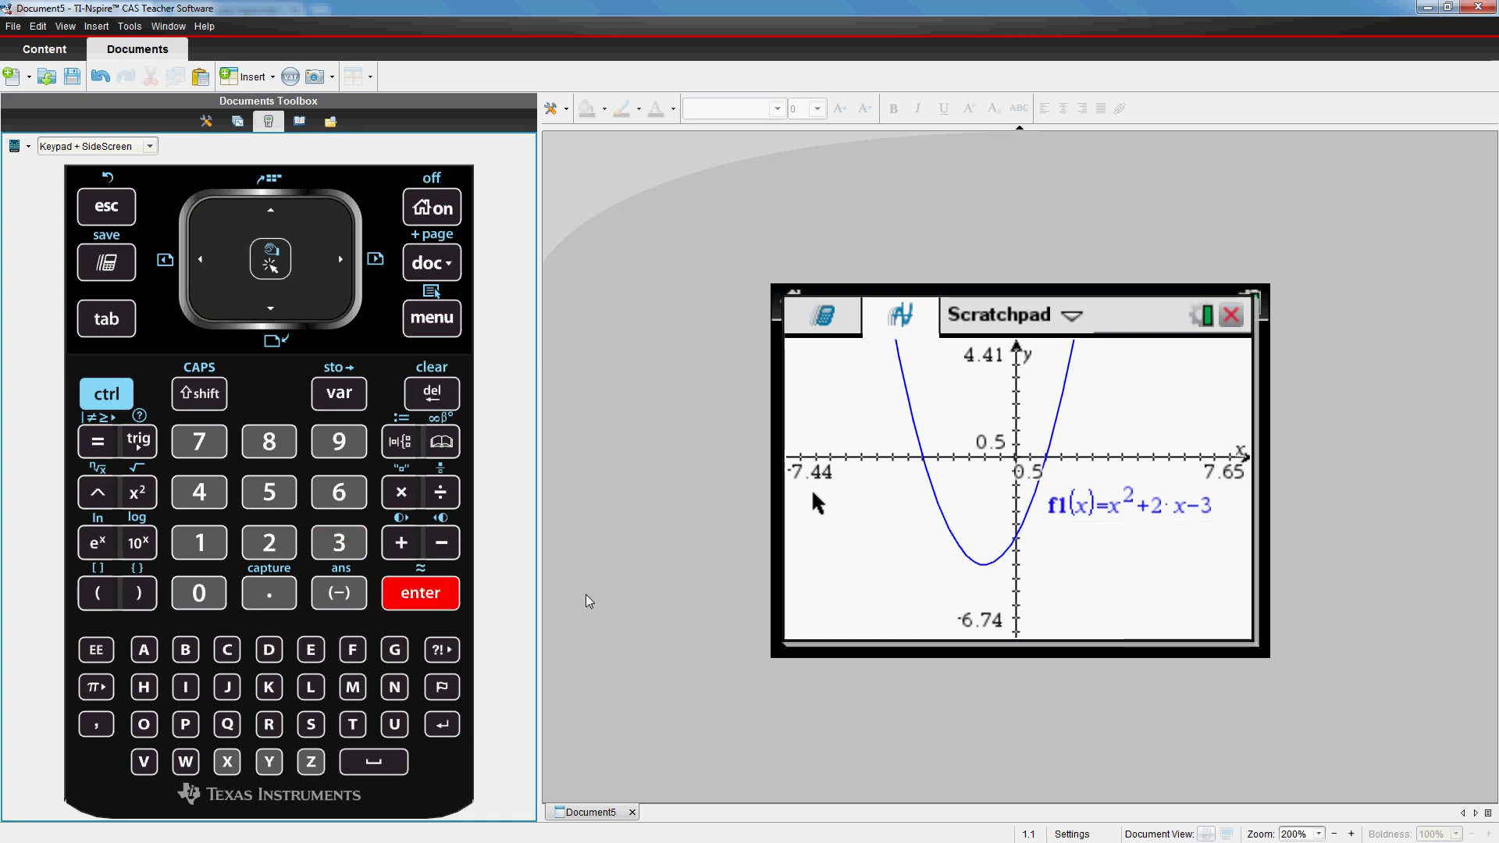
Edit the f1 label back to x²+2x−2 and redraw the parabola
left_click(1210, 509)
double_click(1208, 507)
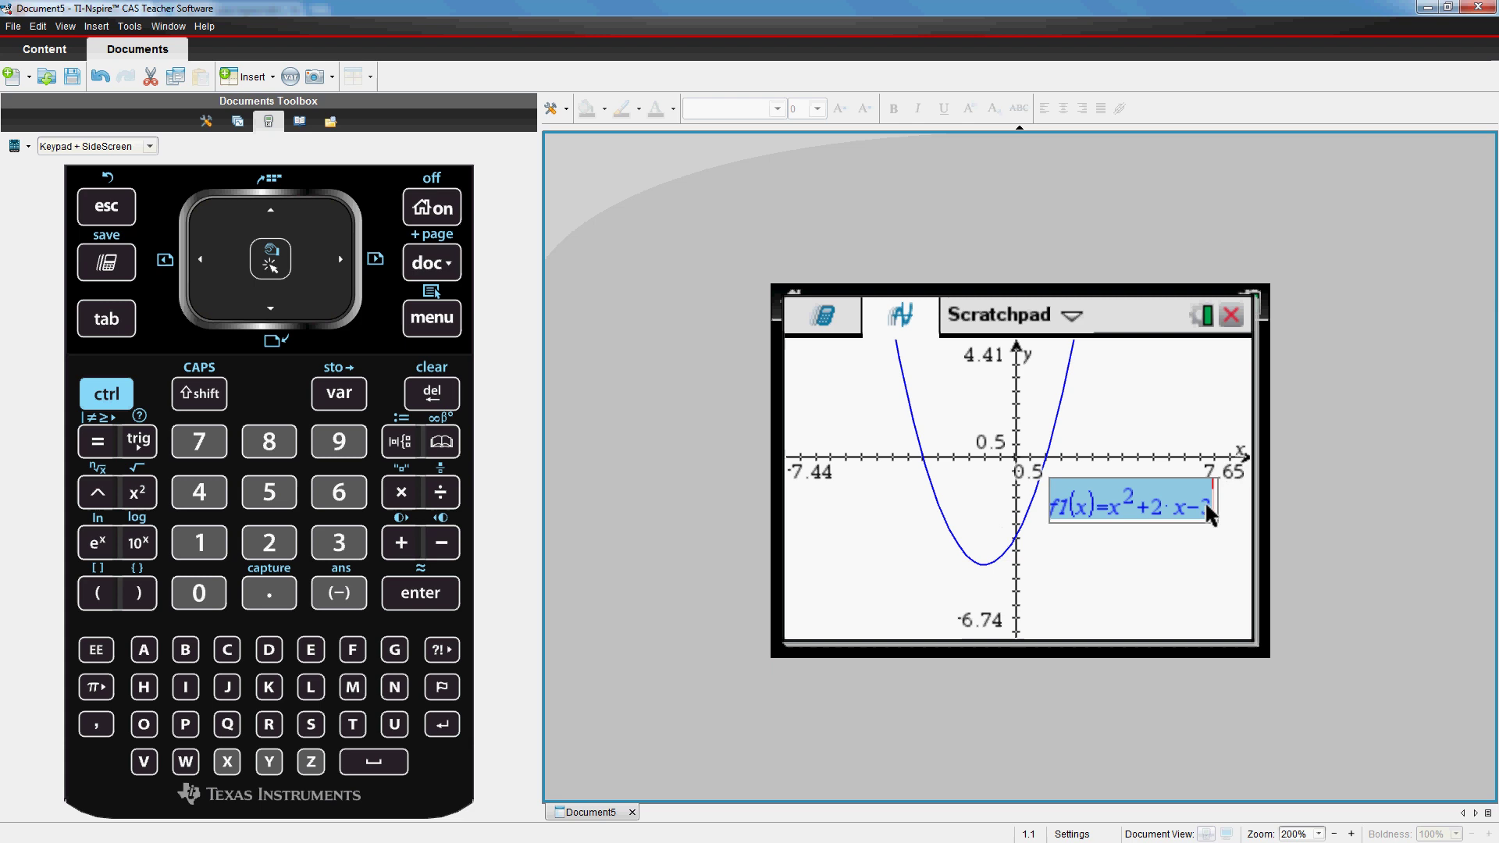
left_click(1206, 504)
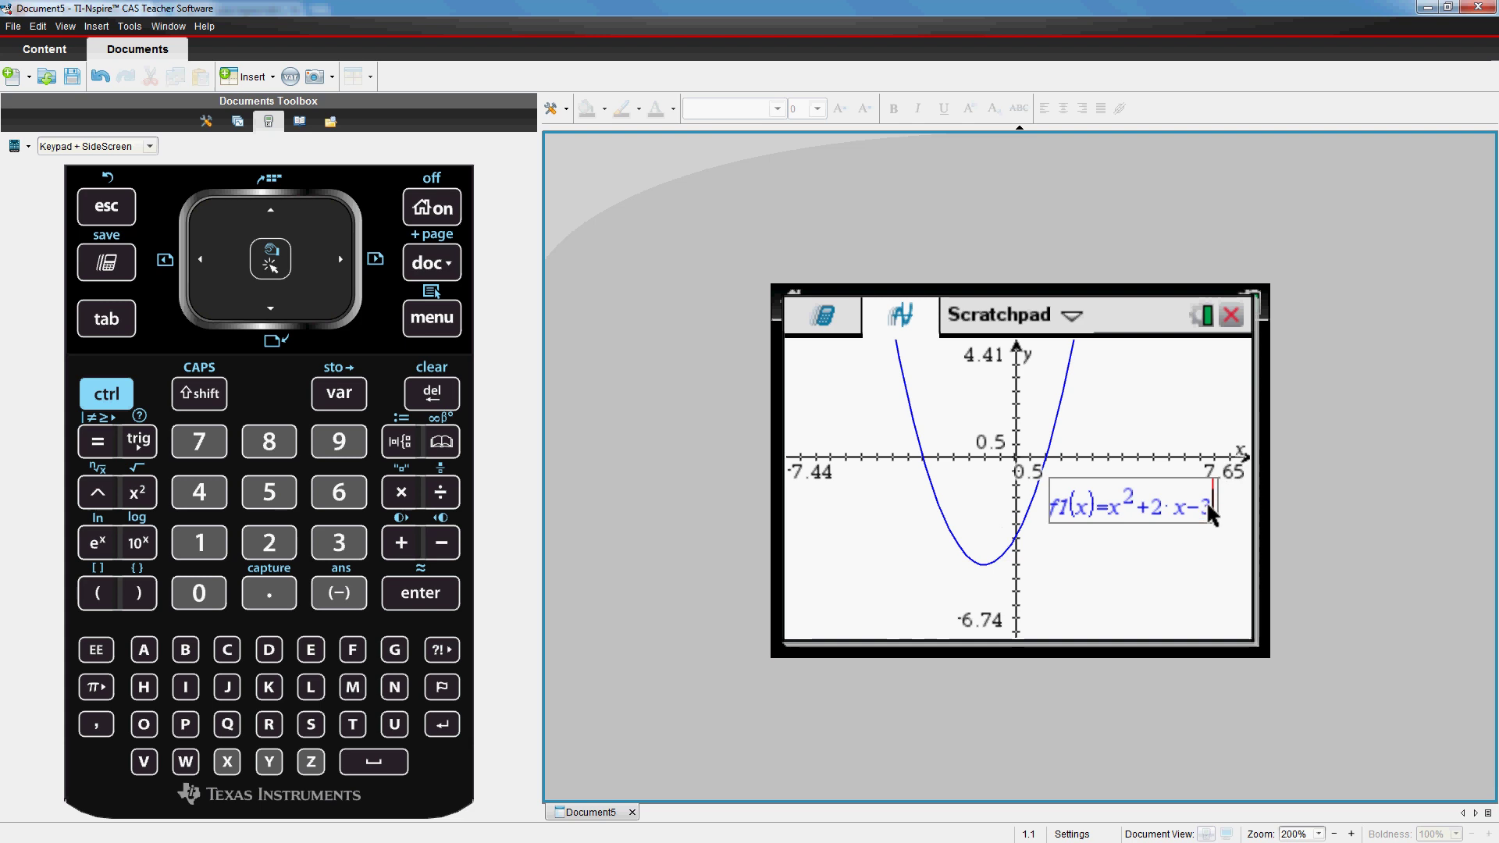
left_click(441, 398)
left_click(271, 544)
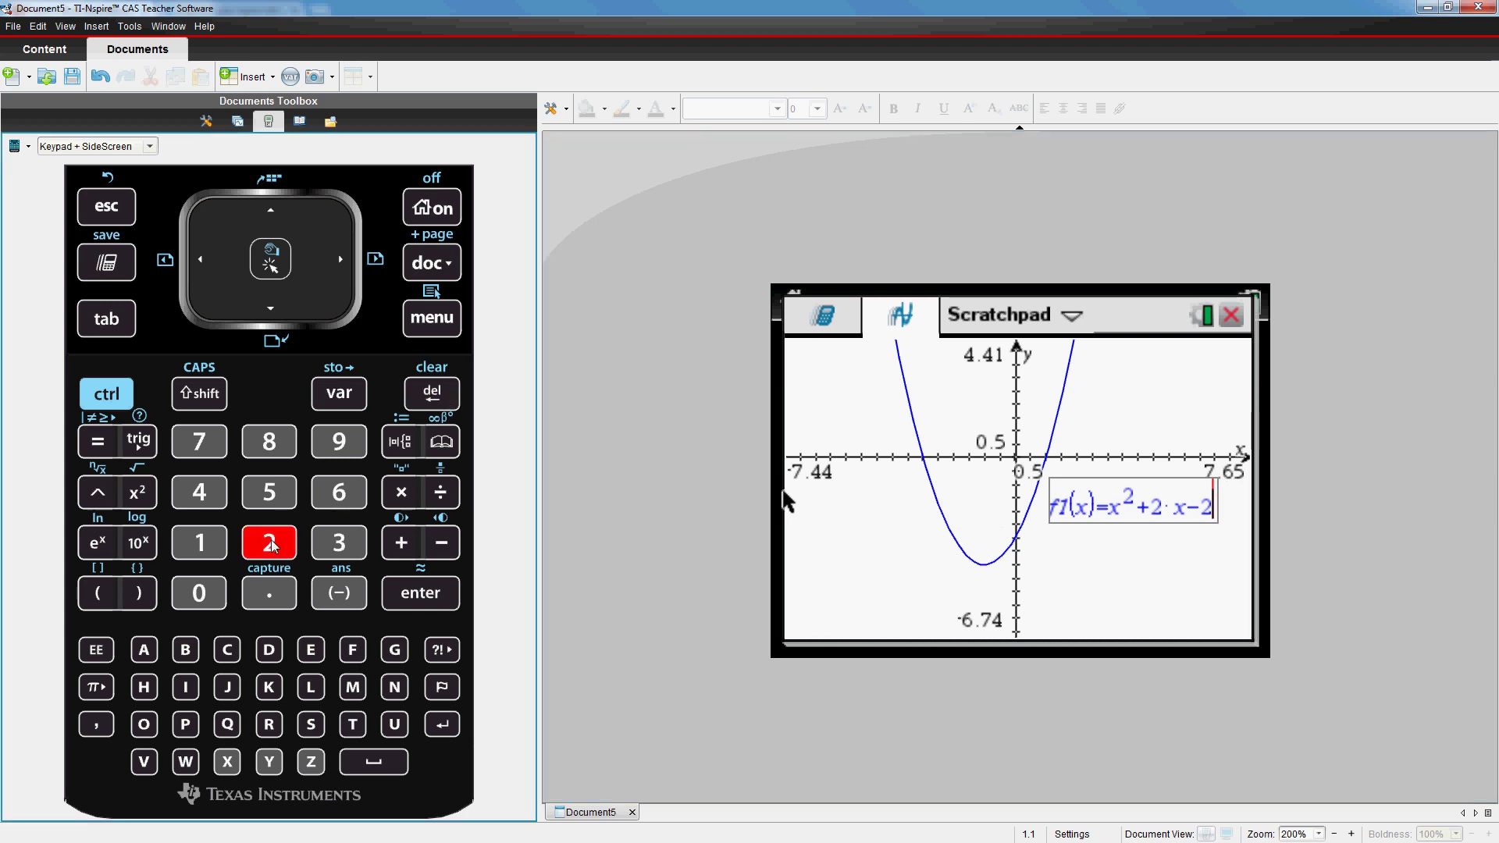
left_click(419, 595)
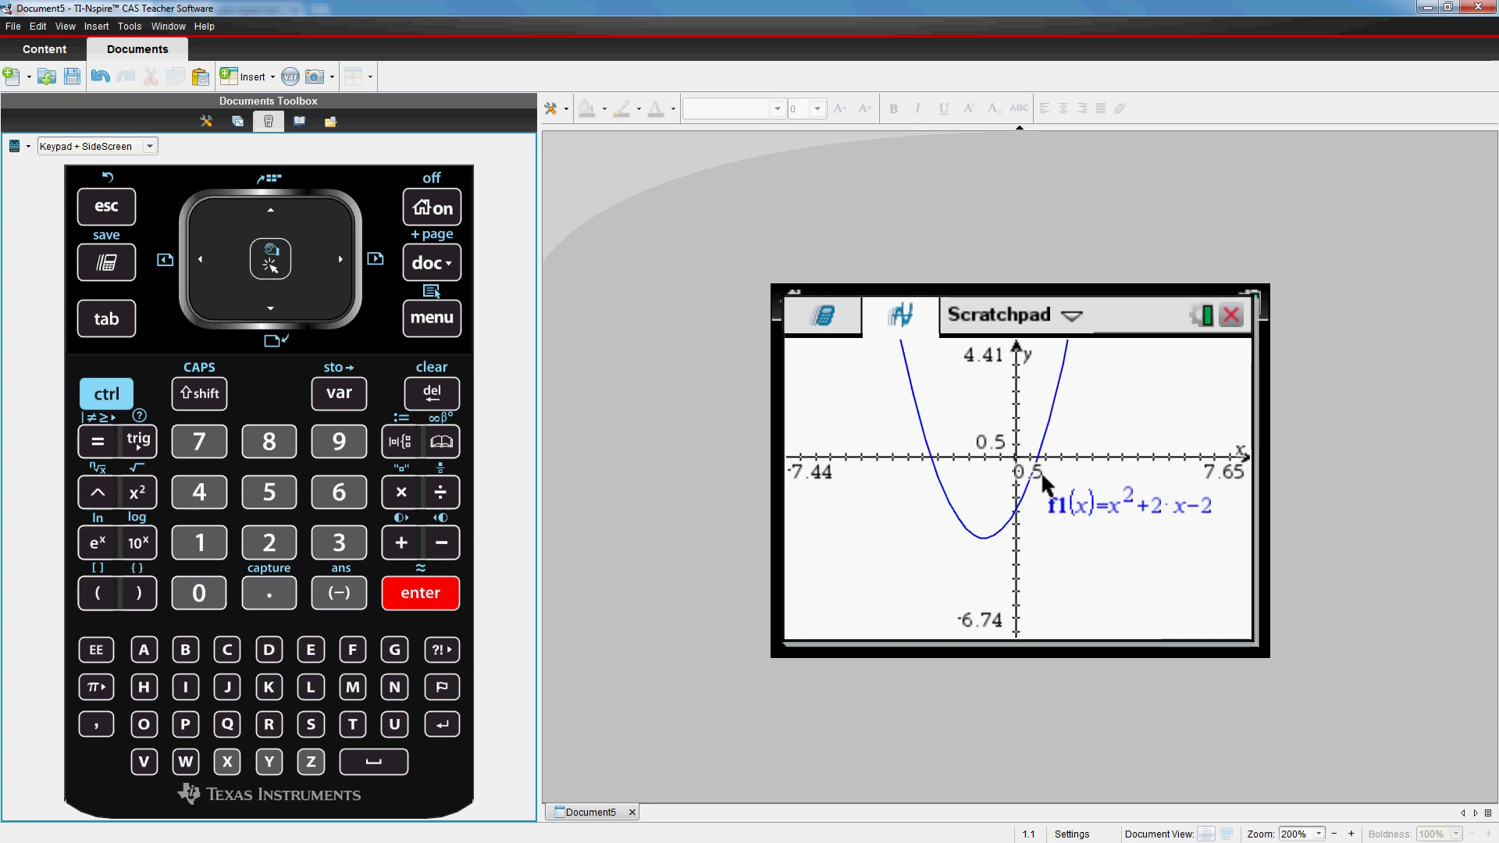
Move the f1 label below the curve and stretch the parabola into f1(x)=0.82·x²+1.6
left_click_drag(1093, 489, 1079, 378)
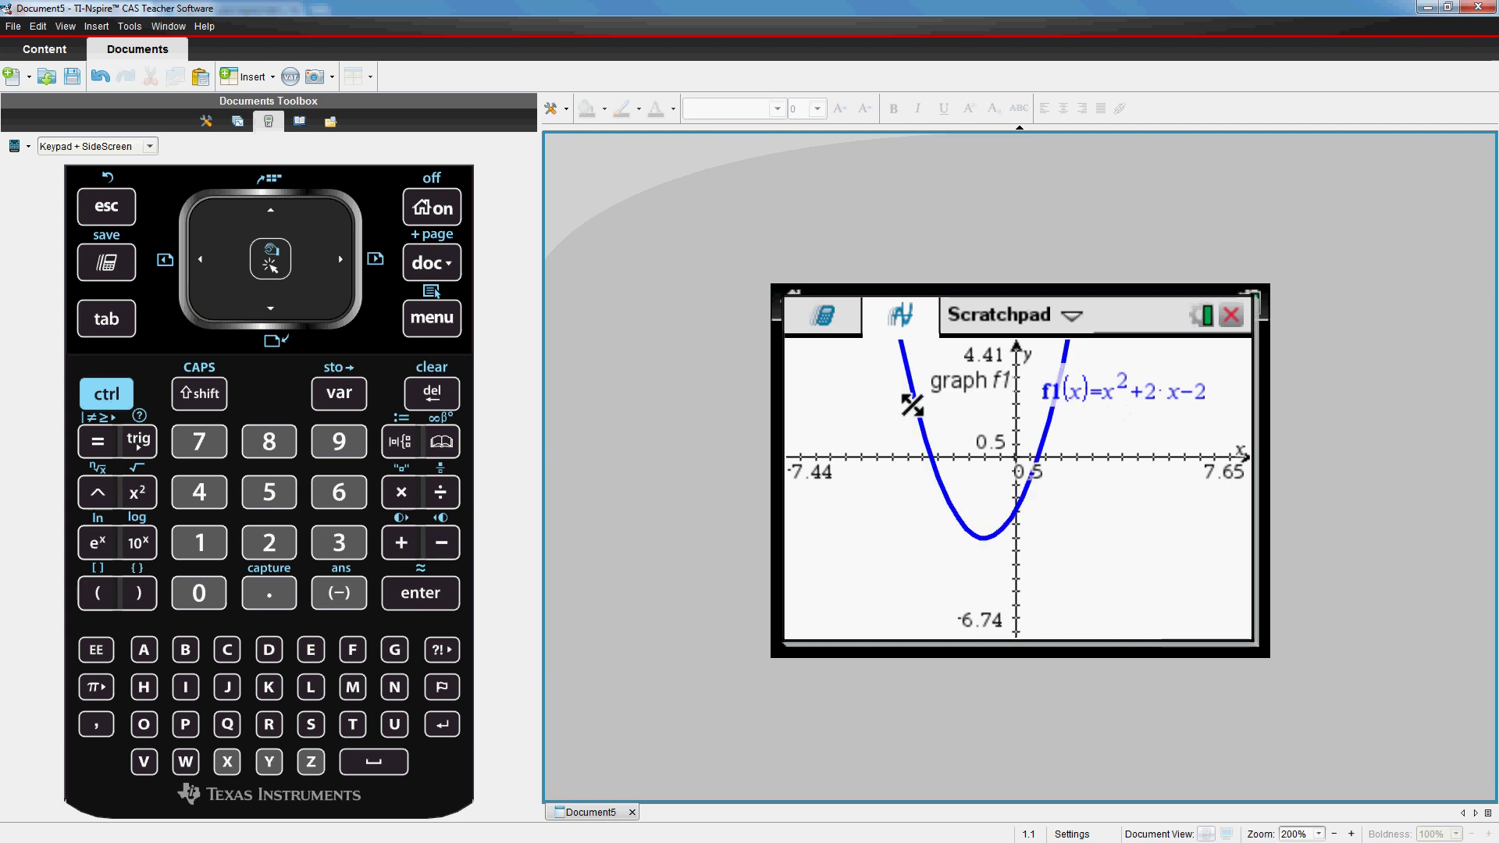
left_click_drag(1120, 389, 1134, 536)
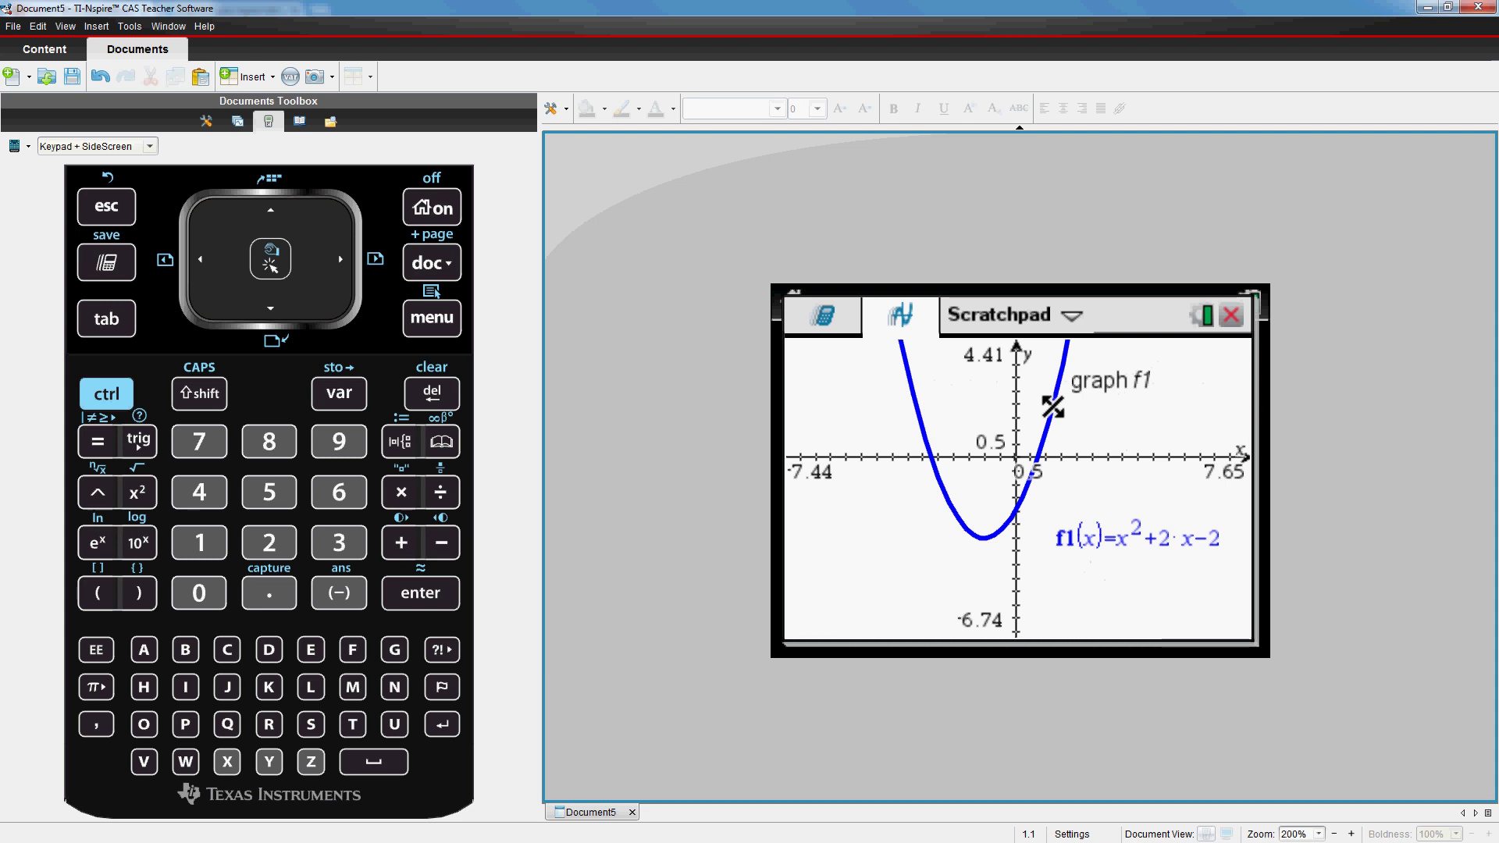
left_click_drag(1052, 404, 1060, 442)
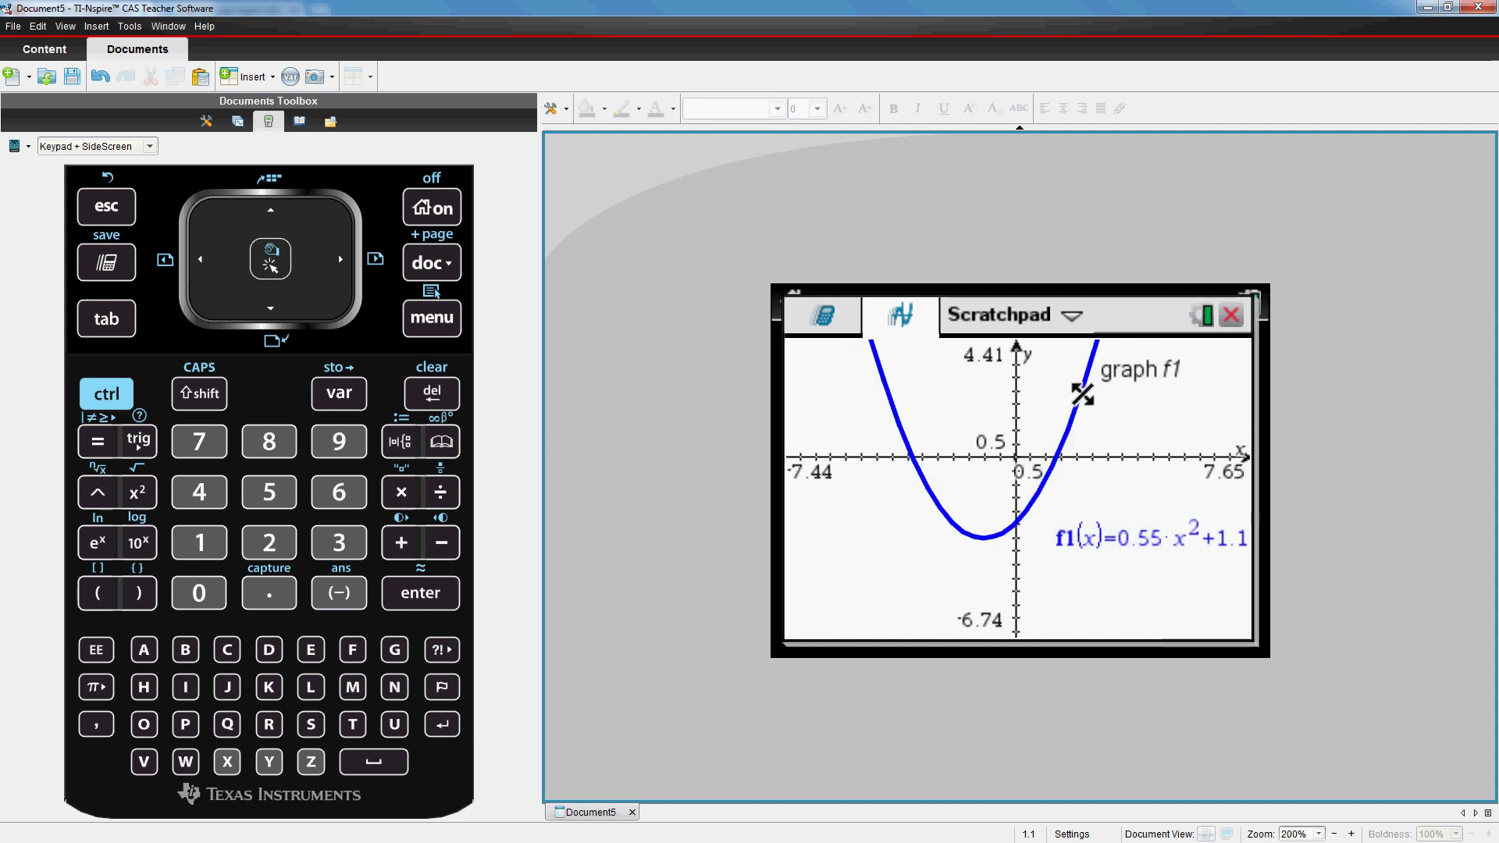
left_click_drag(1081, 390, 1108, 435)
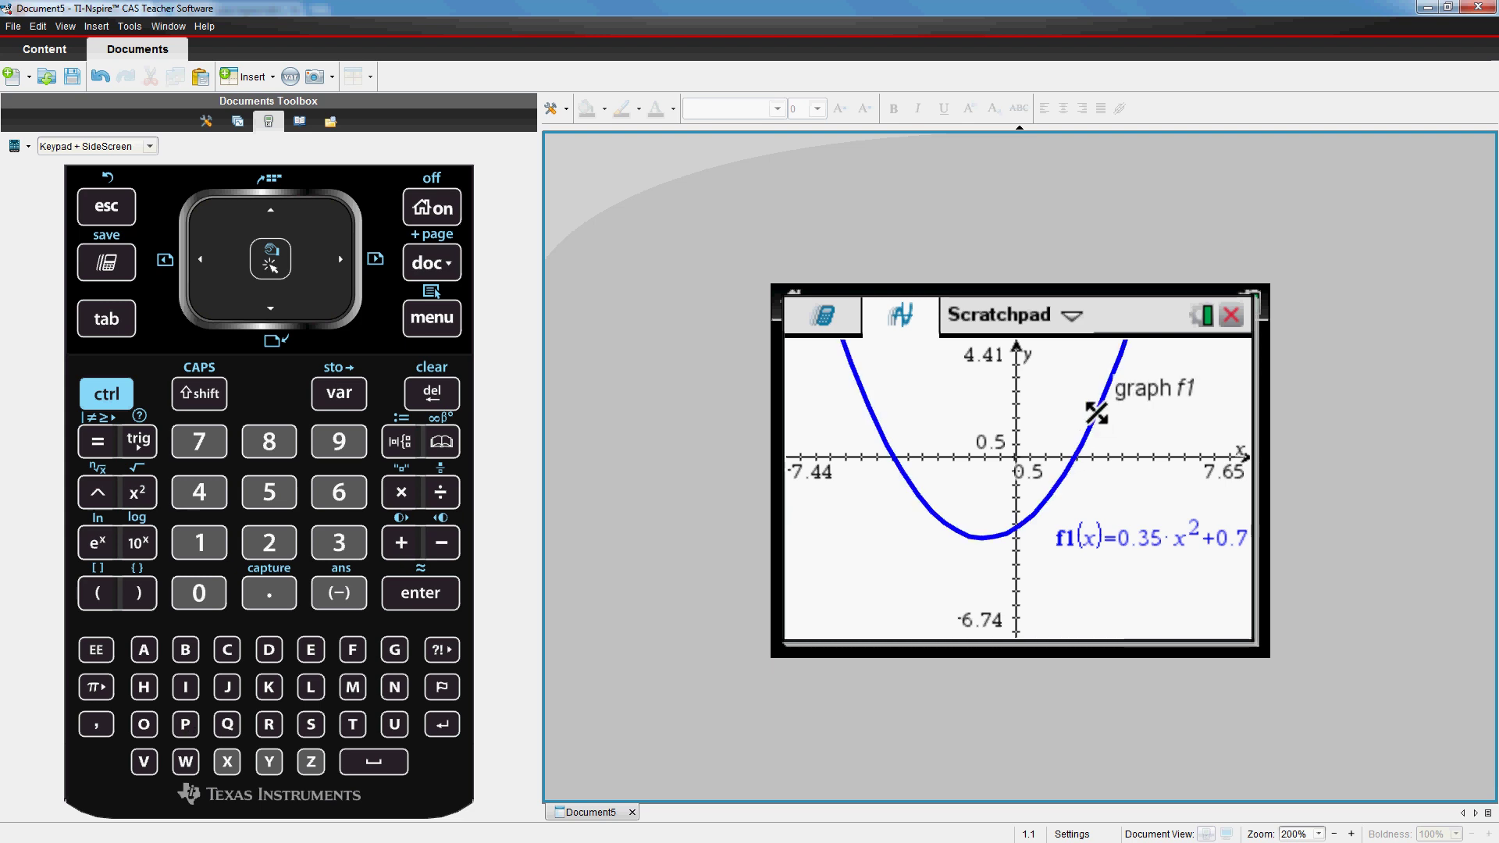
left_click_drag(1104, 418, 1047, 423)
Undo the stretch three times so f1 reads x²+2·x−2 again
left_click(107, 395)
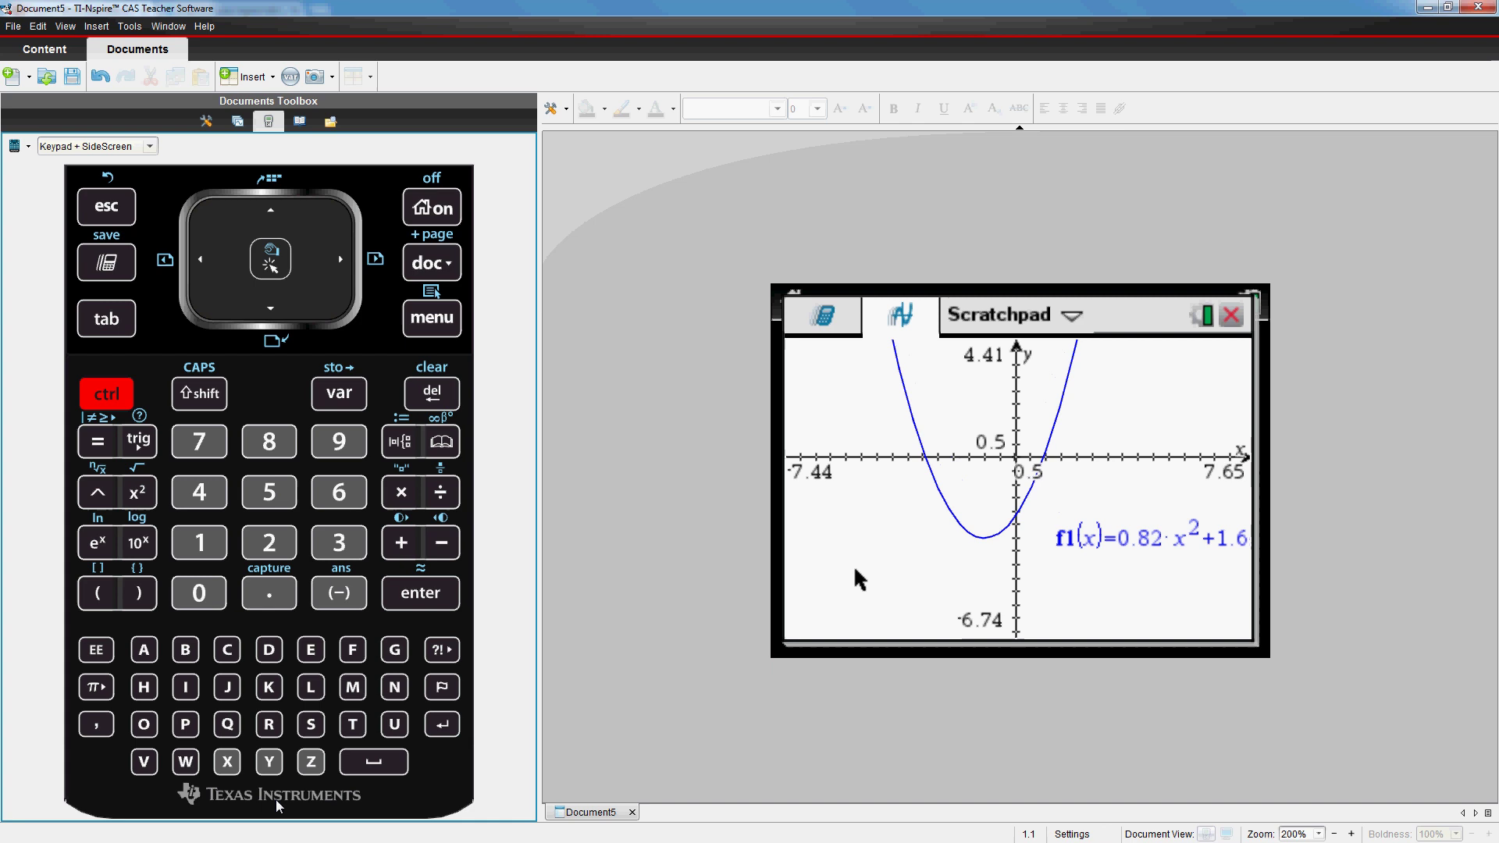
left_click(310, 761)
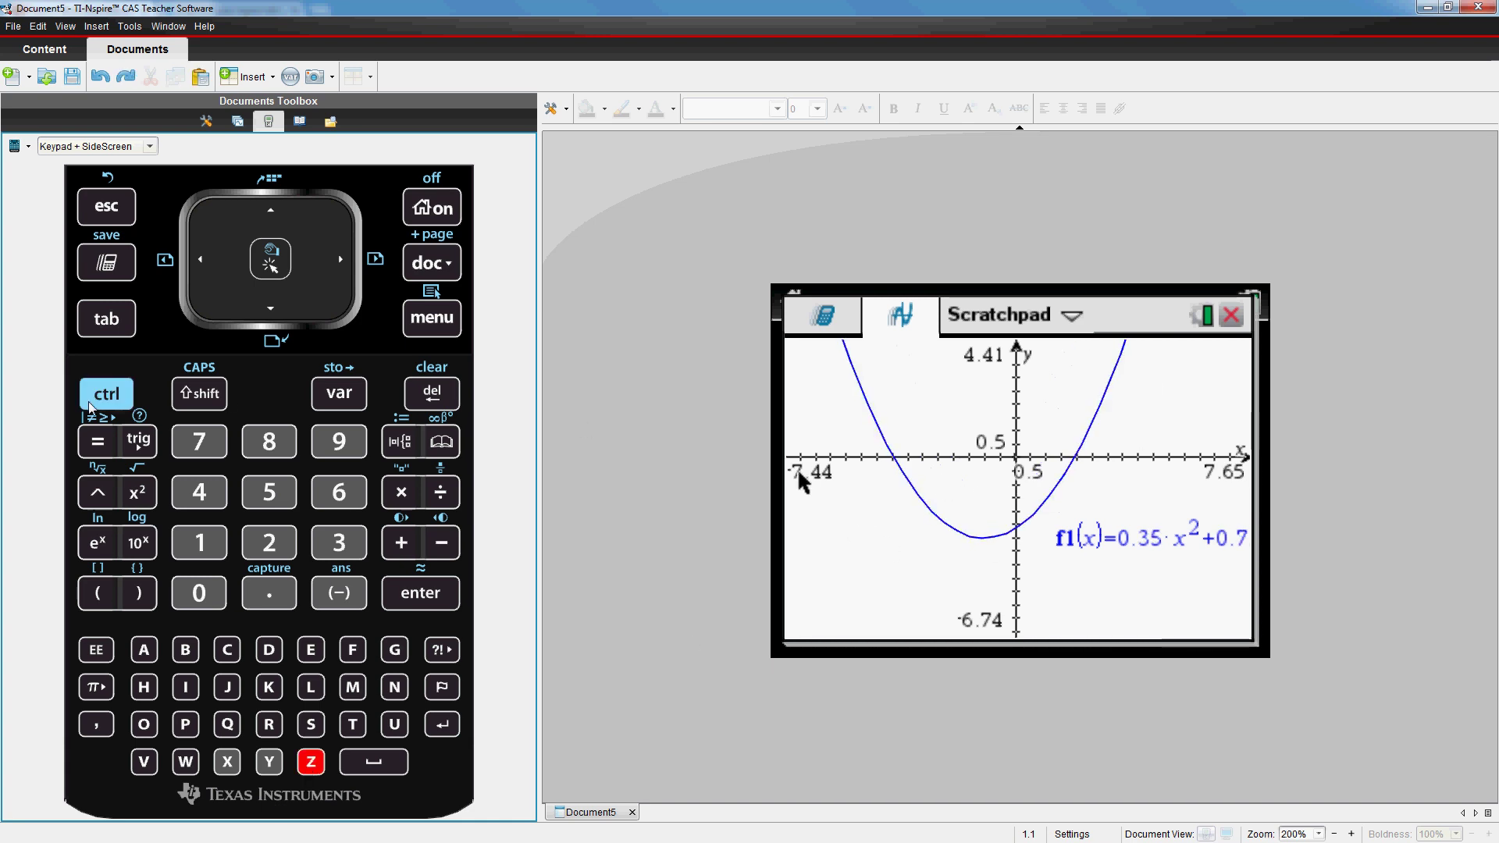
left_click(107, 394)
left_click(311, 761)
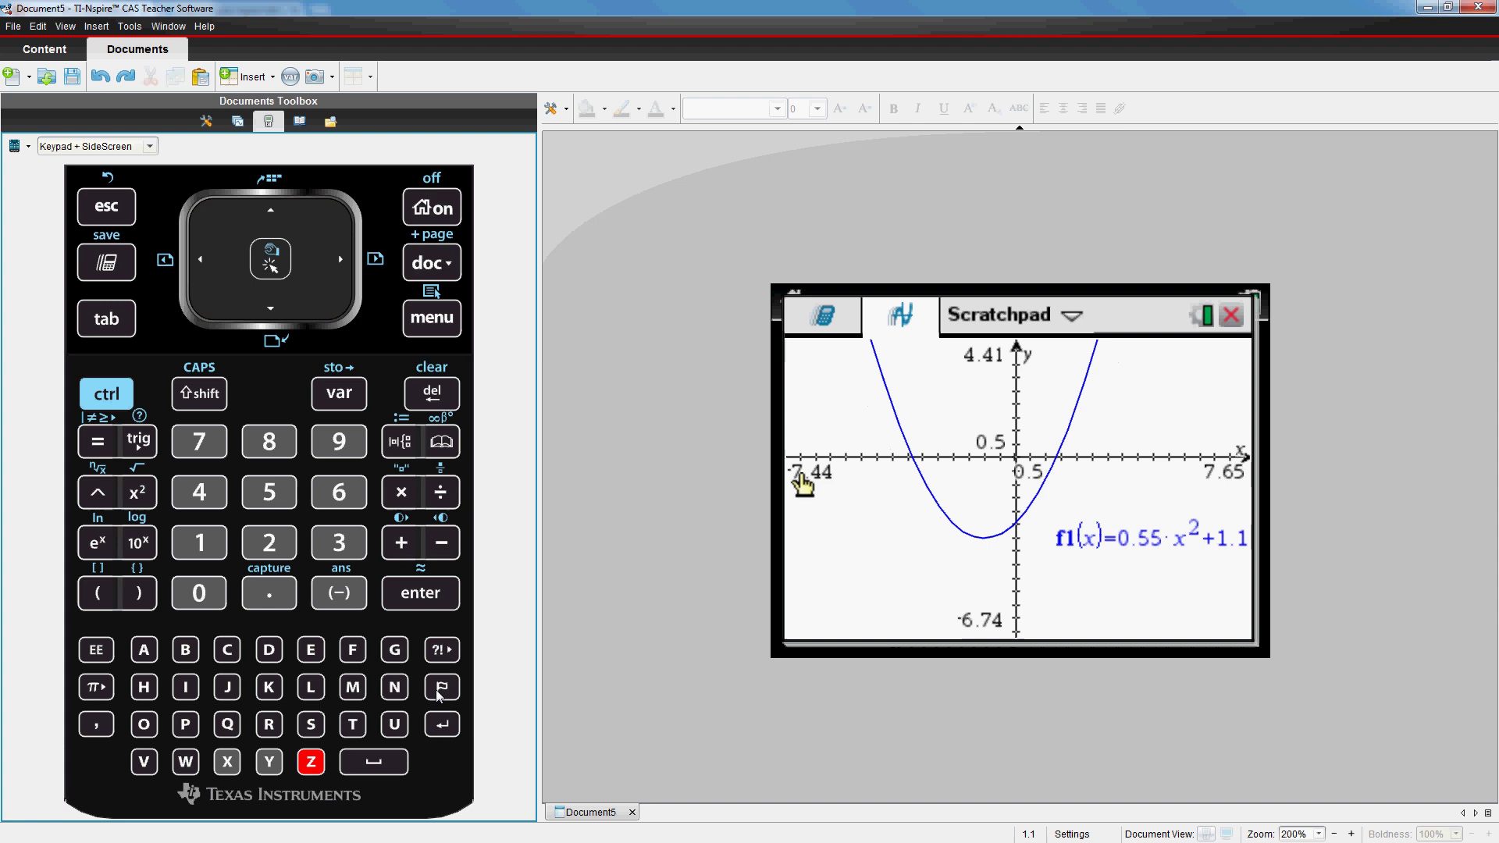
left_click(107, 394)
left_click(311, 761)
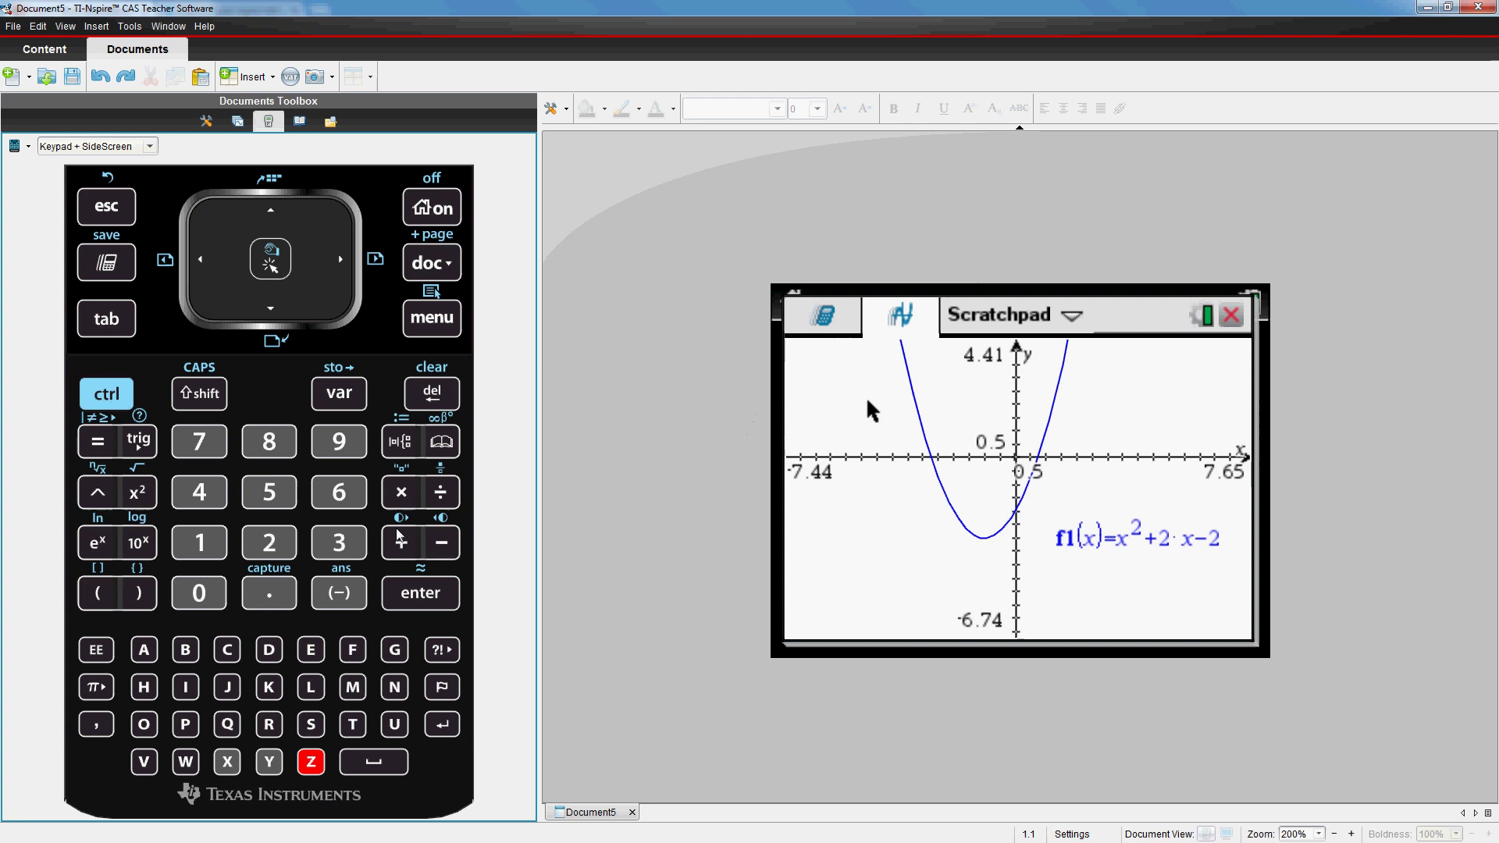
Pick the Actions > Attributes tool and bring it onto the parabola
left_click(434, 328)
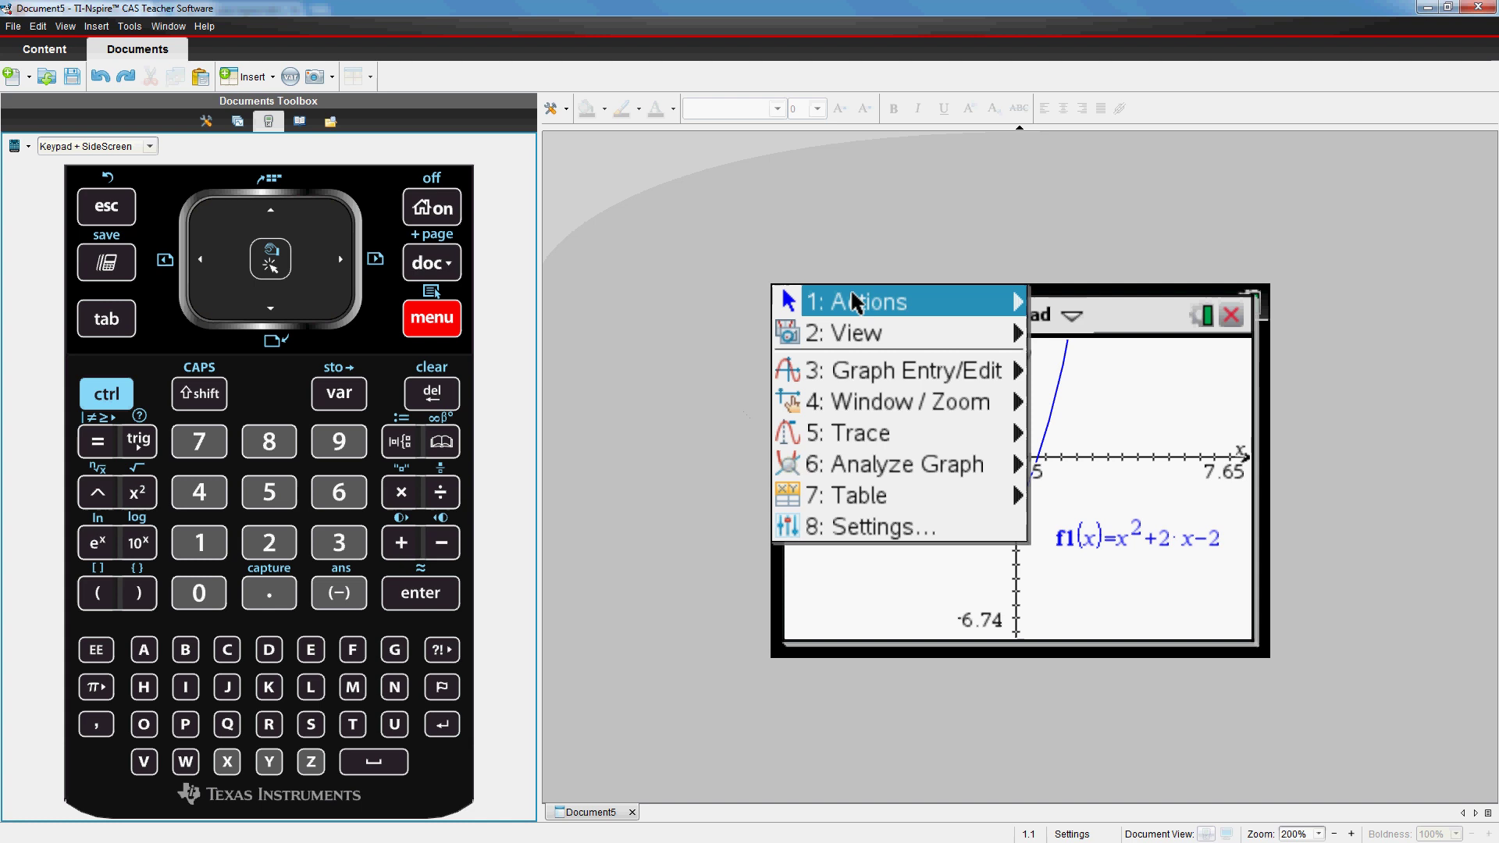
mouse_move(859, 302)
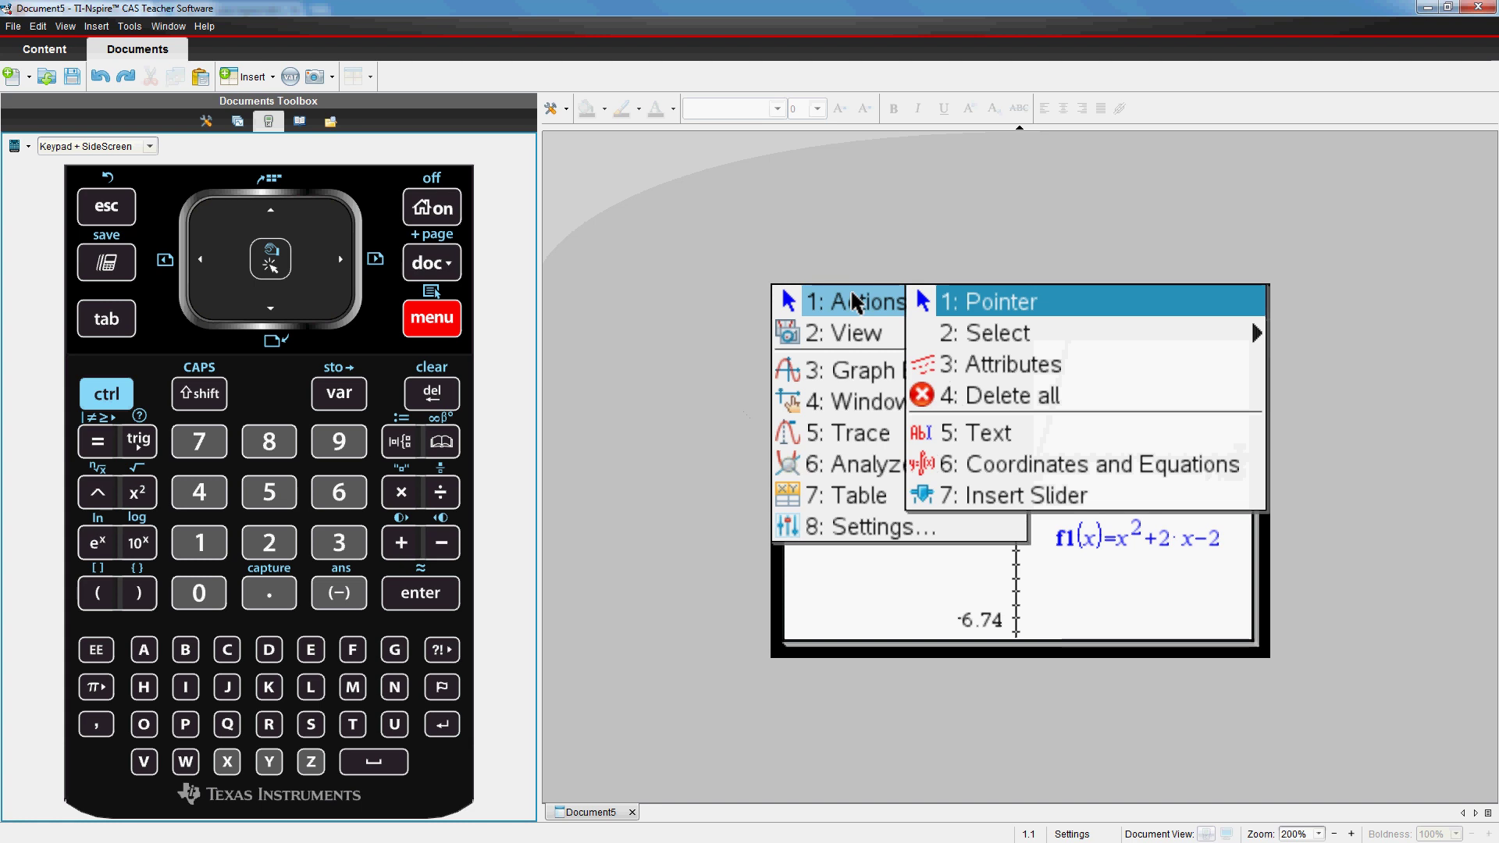
left_click(1005, 363)
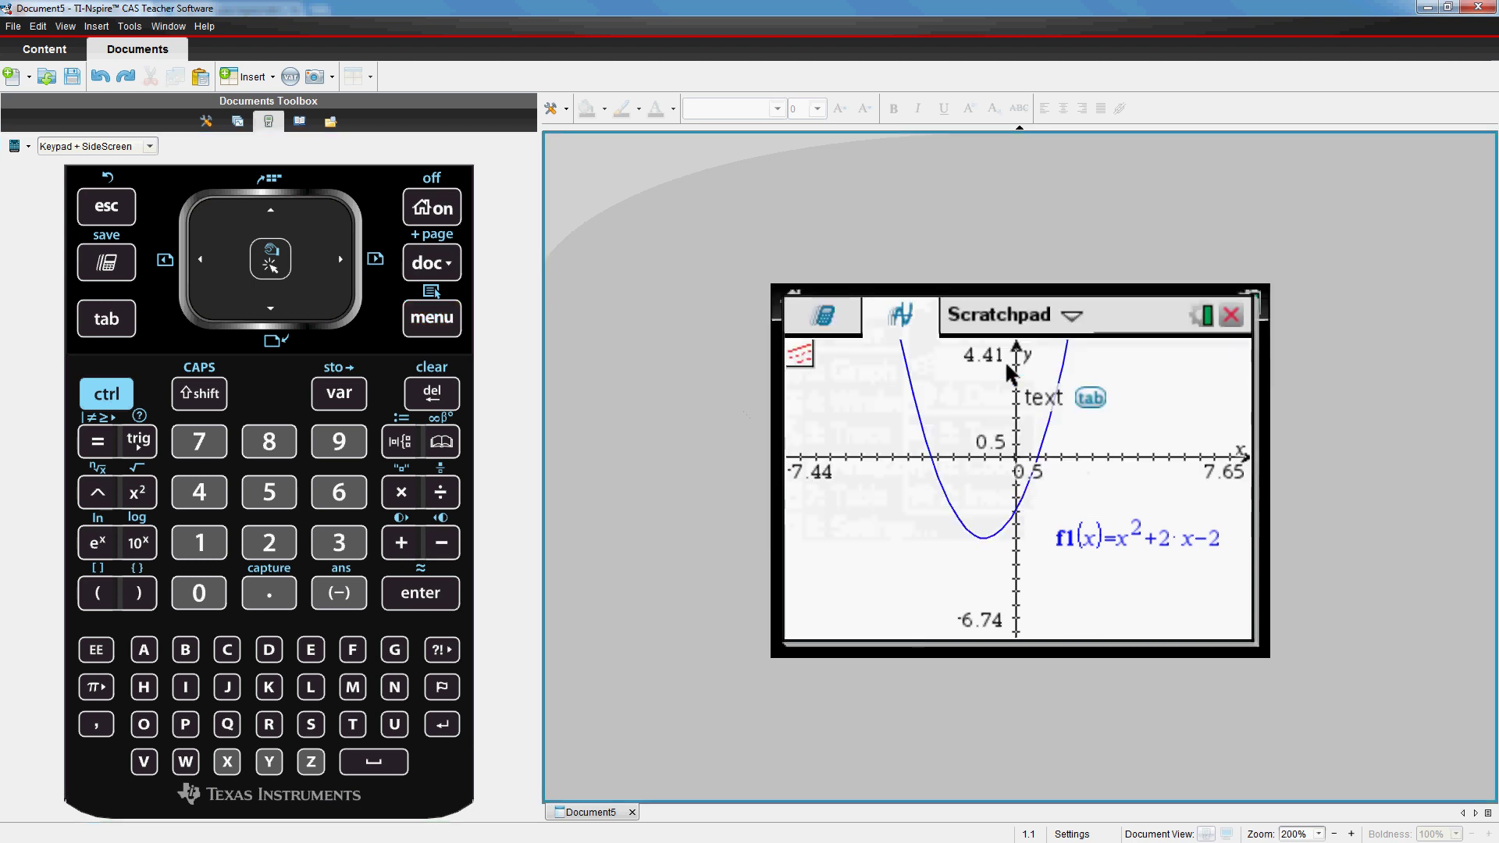
mouse_move(801, 359)
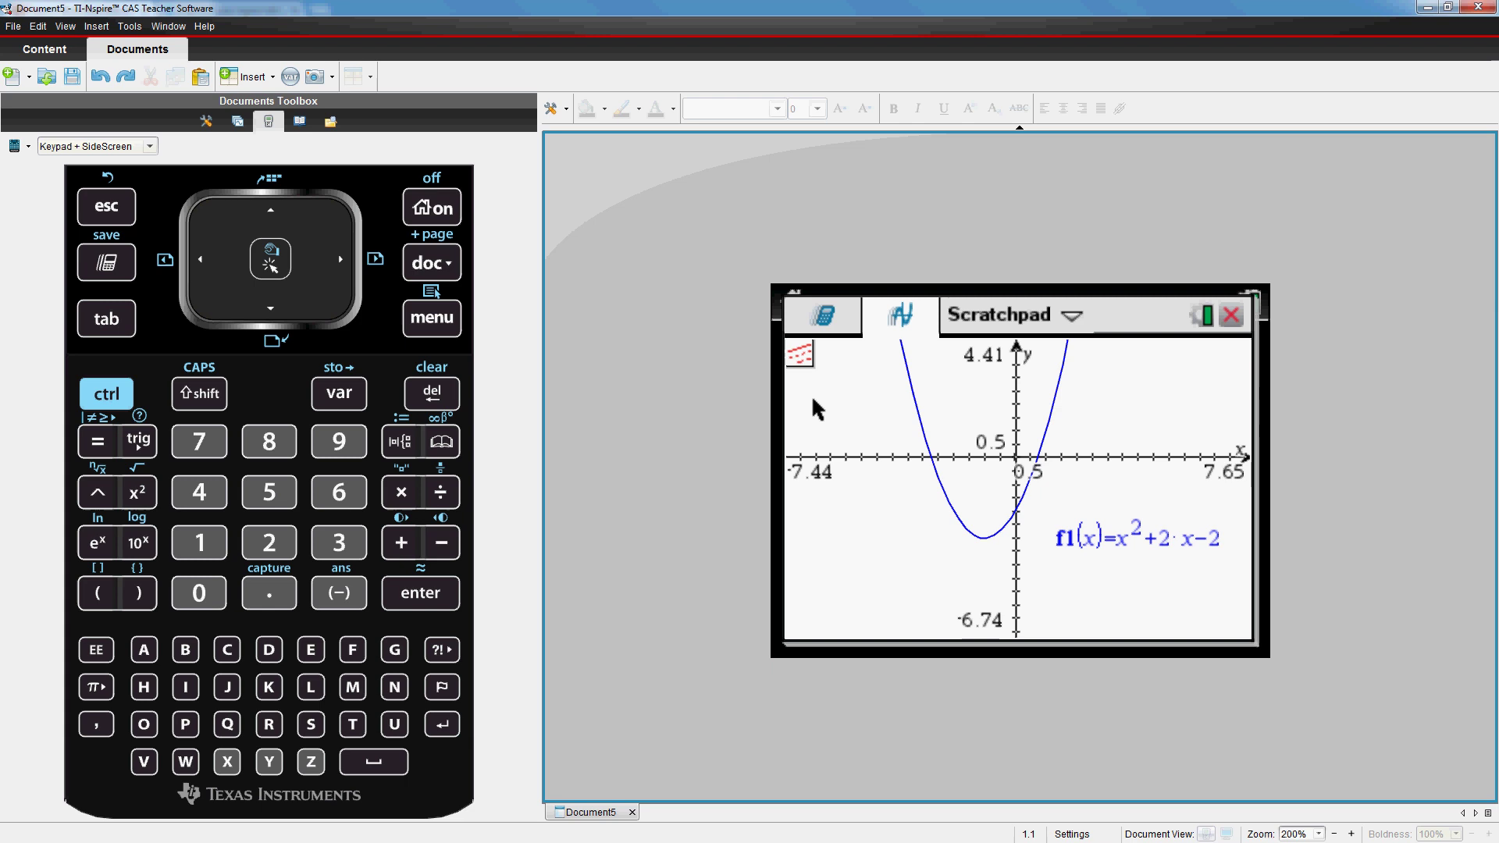
Open the parabola's attributes and set a heavier line weight
left_click(921, 384)
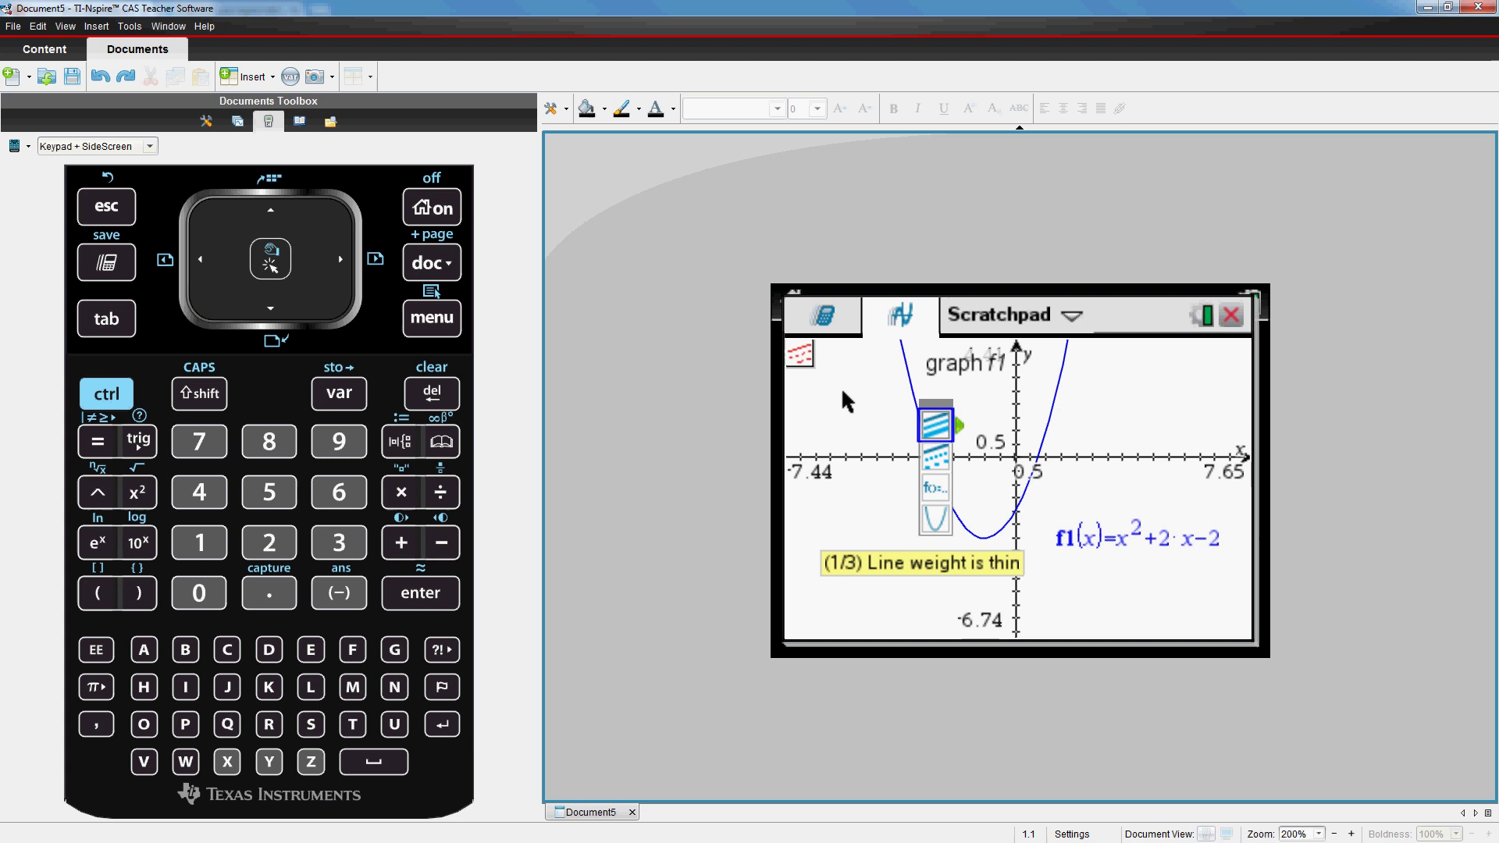
left_click(341, 263)
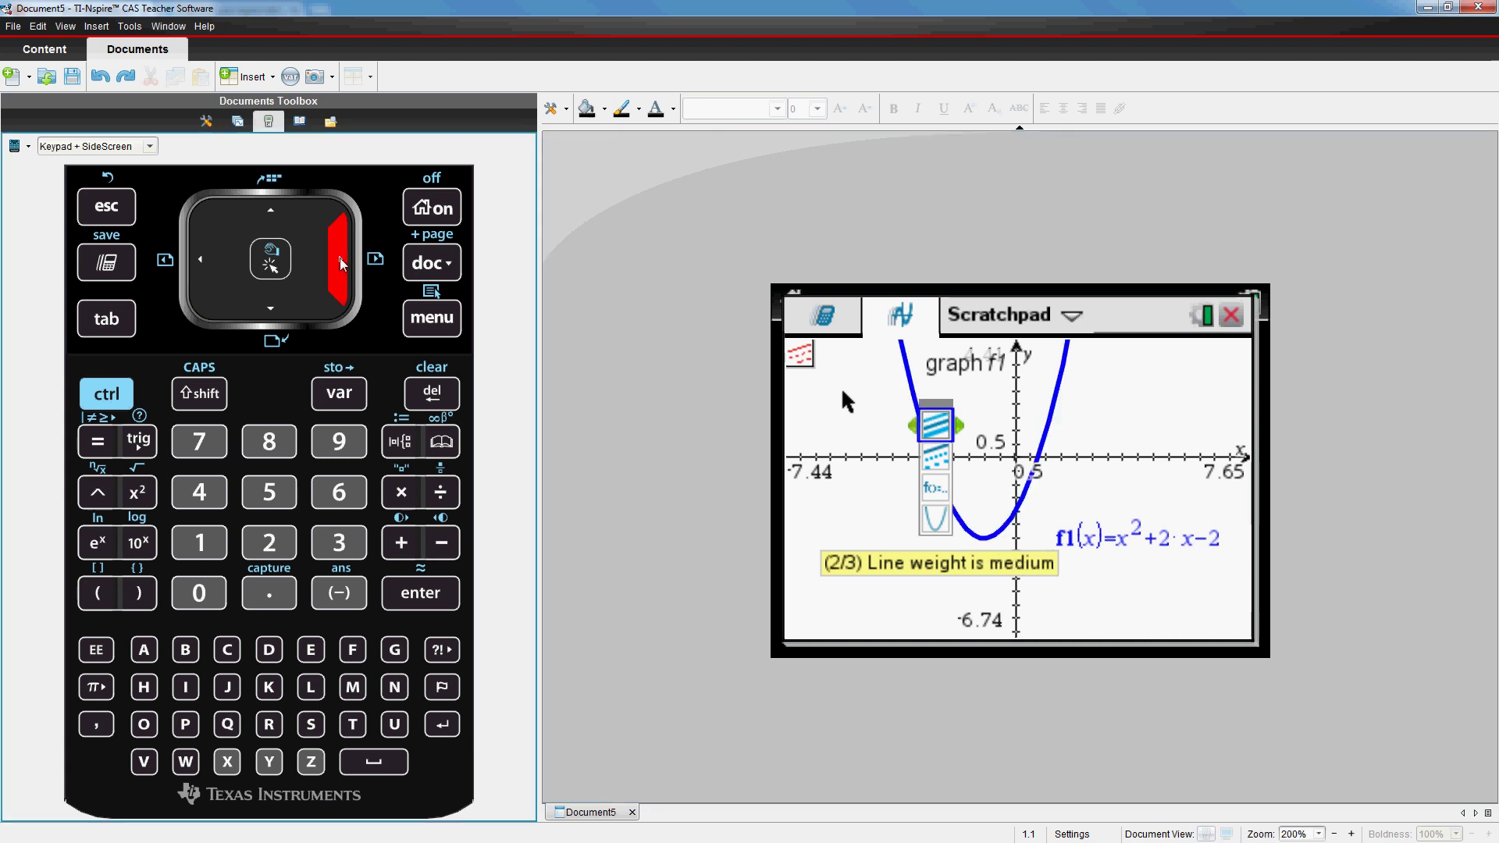
left_click(341, 263)
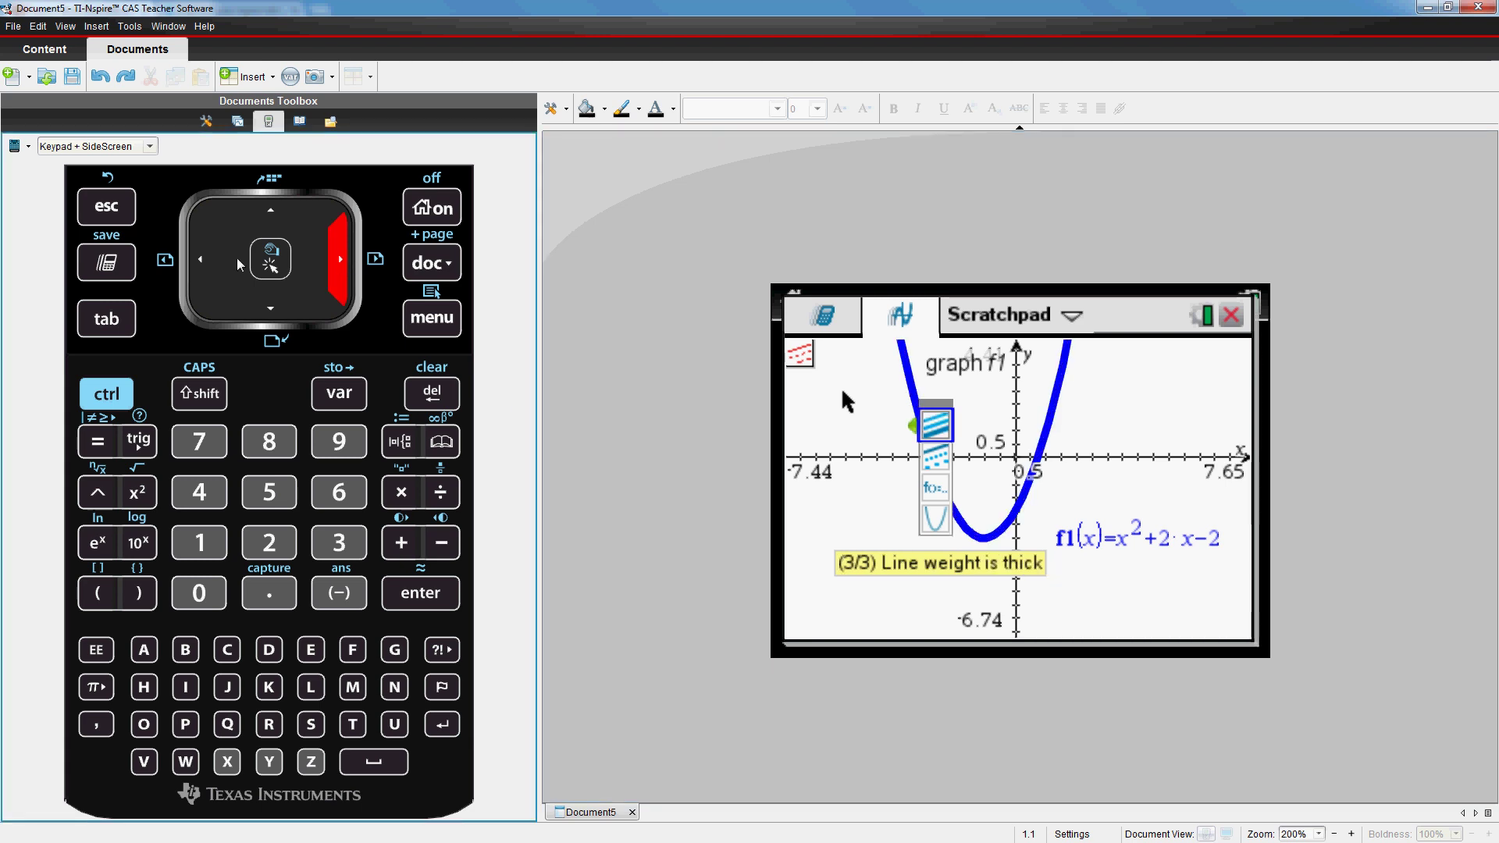
left_click(199, 263)
left_click(199, 263)
left_click(336, 266)
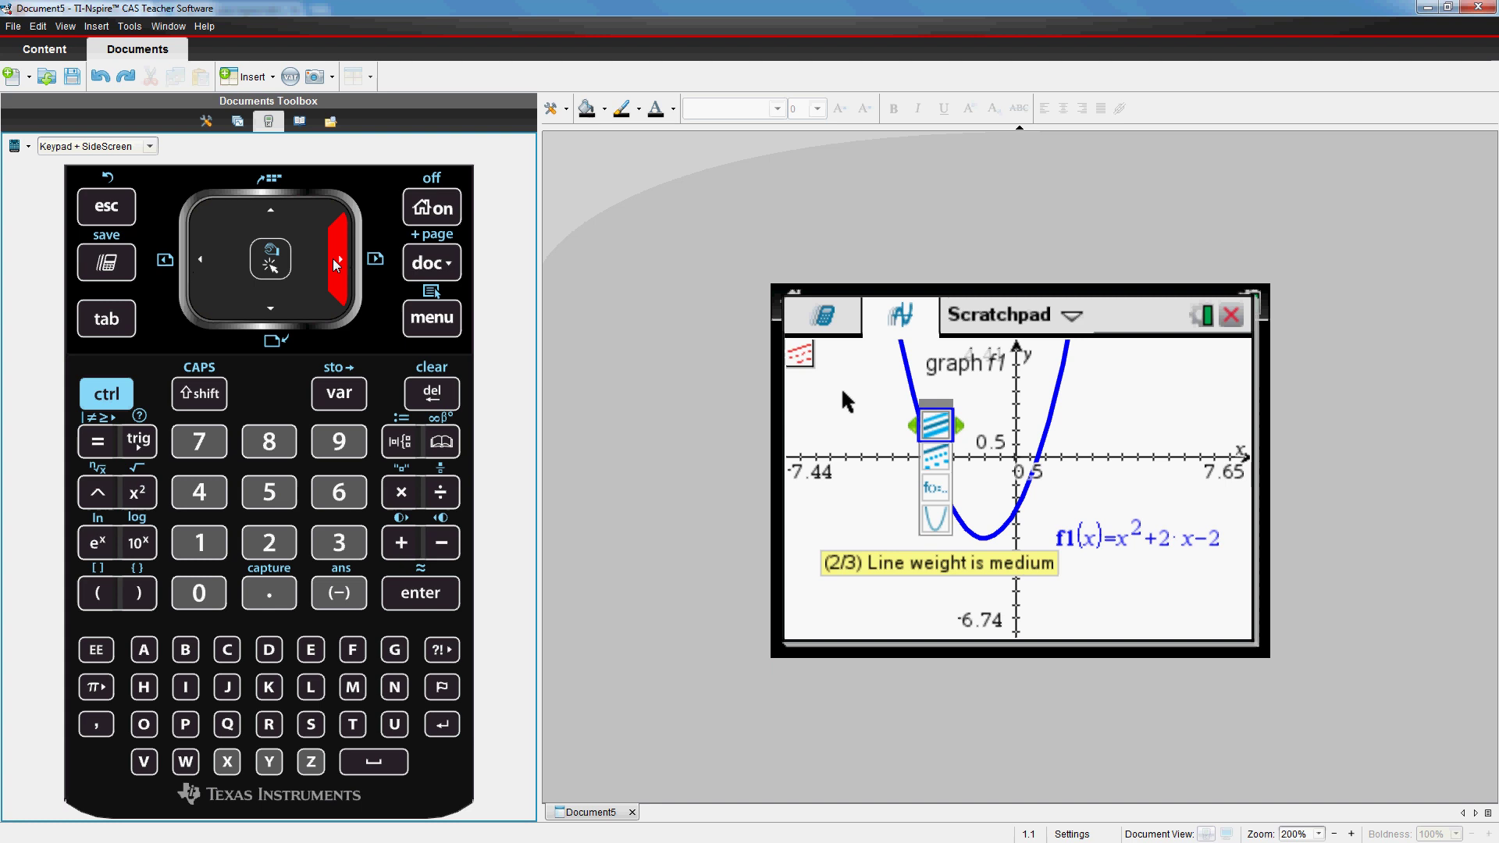
Keep the parabola's line style solid after trying dotted and dashed
left_click(935, 457)
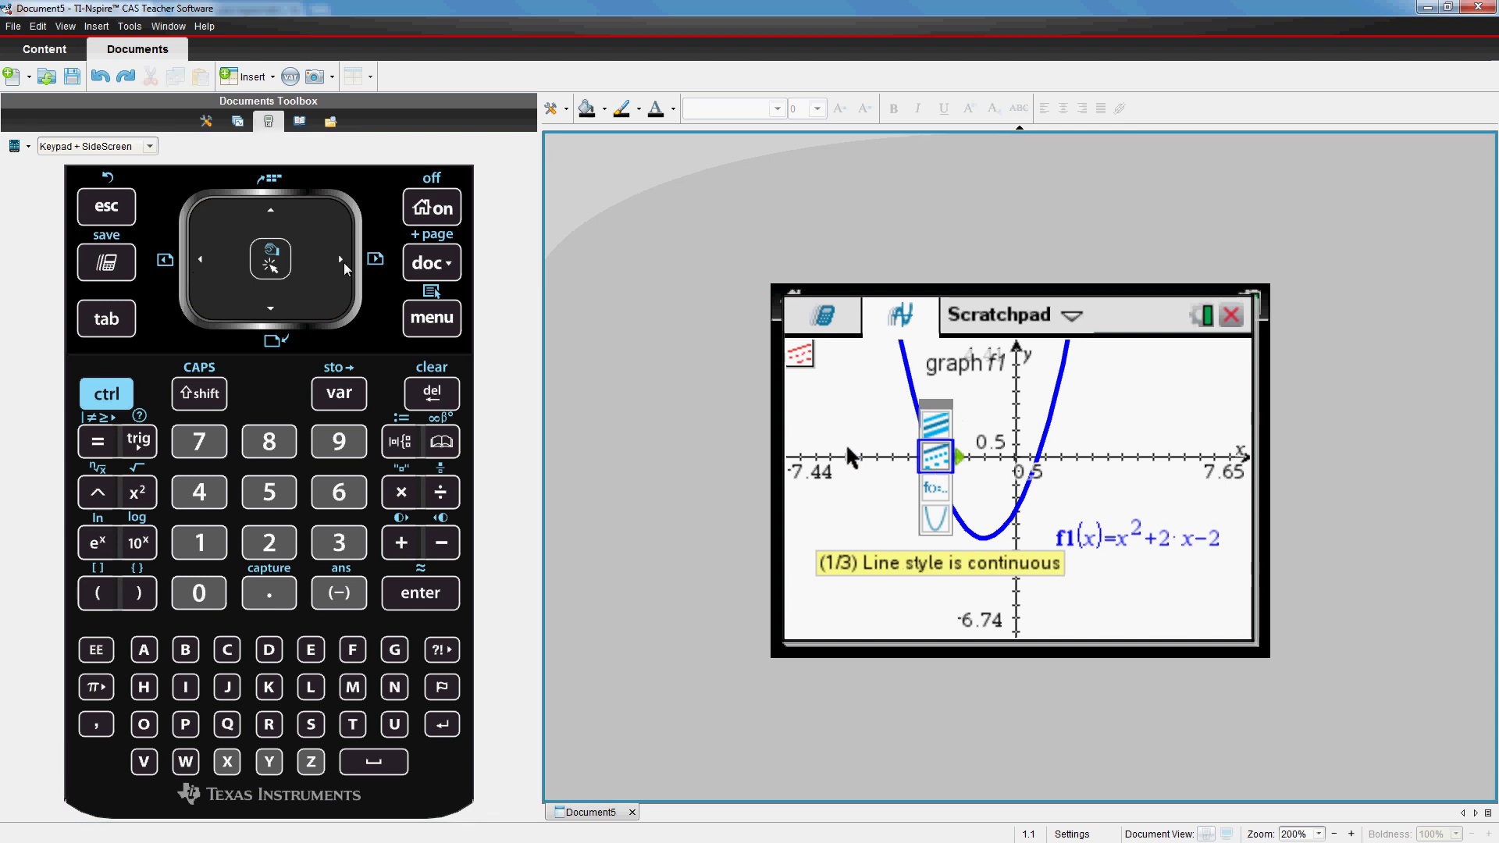
left_click(345, 268)
left_click(344, 268)
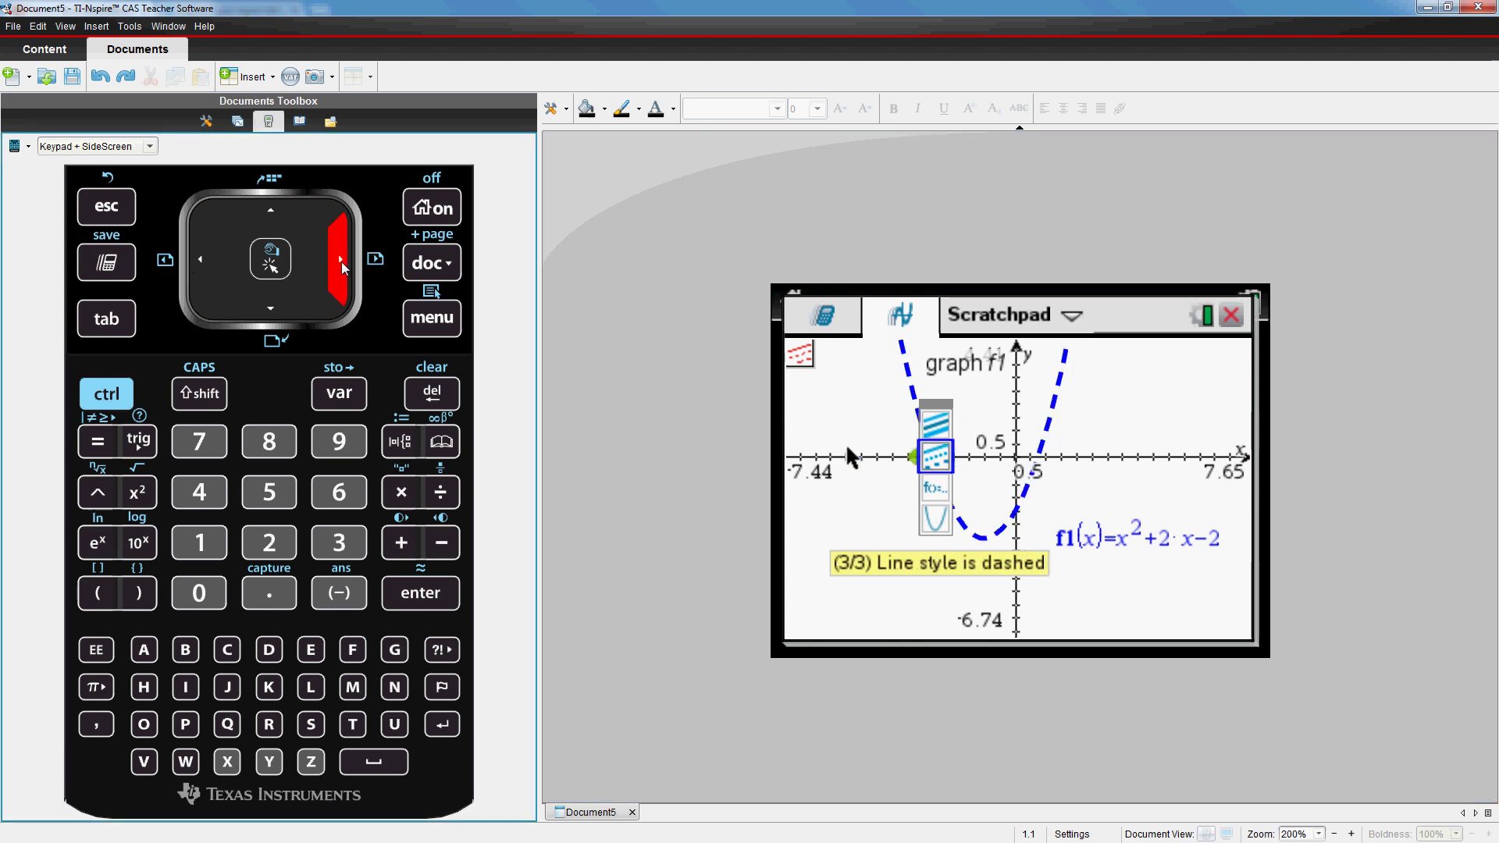
key("Left")
key("Left")
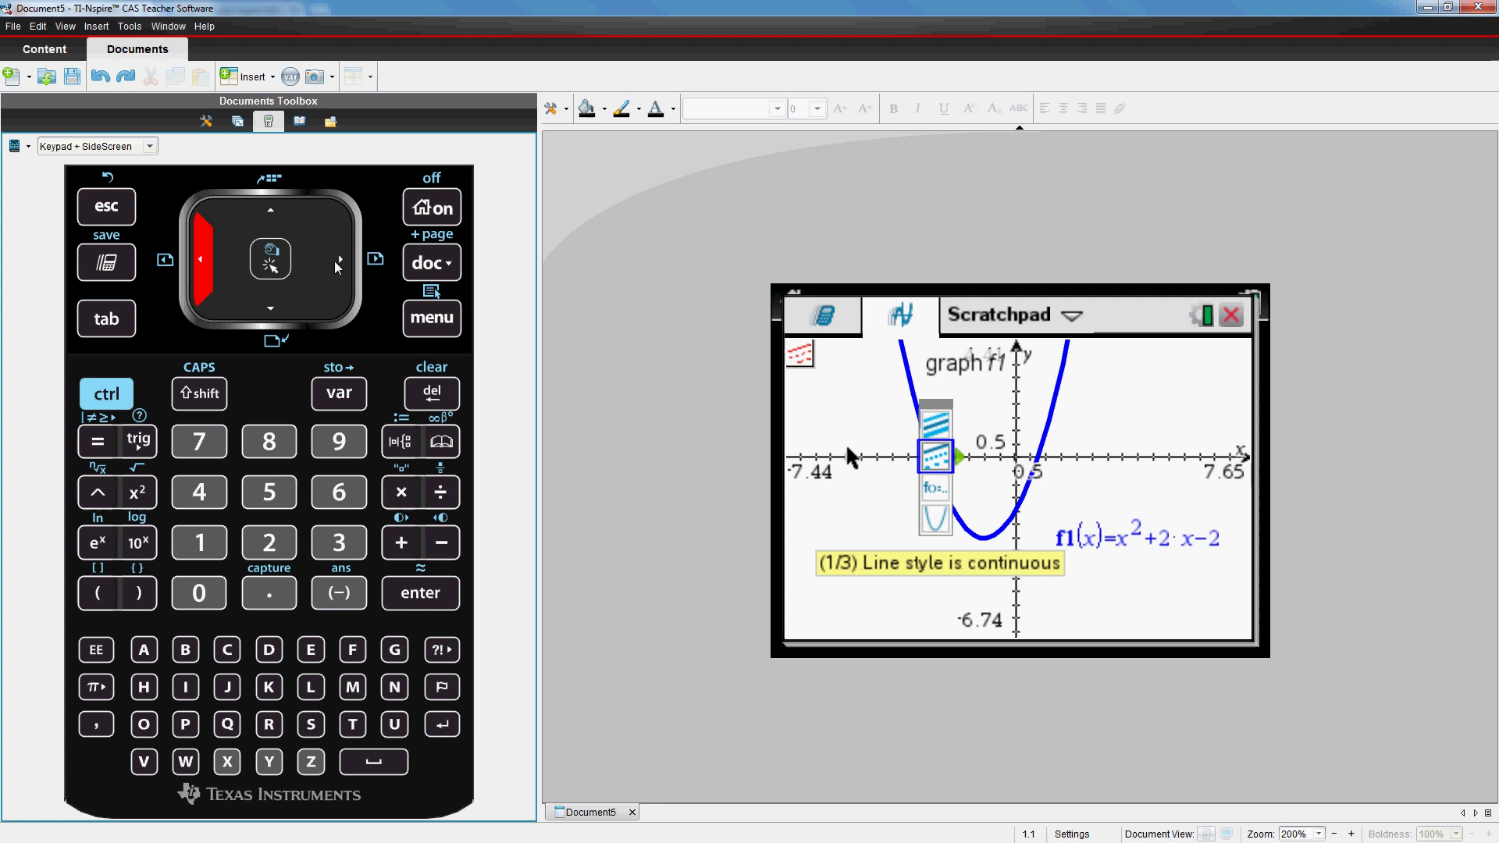
Set the parabola's label style to show f1(x)=x²+2·x−2
left_click(946, 492)
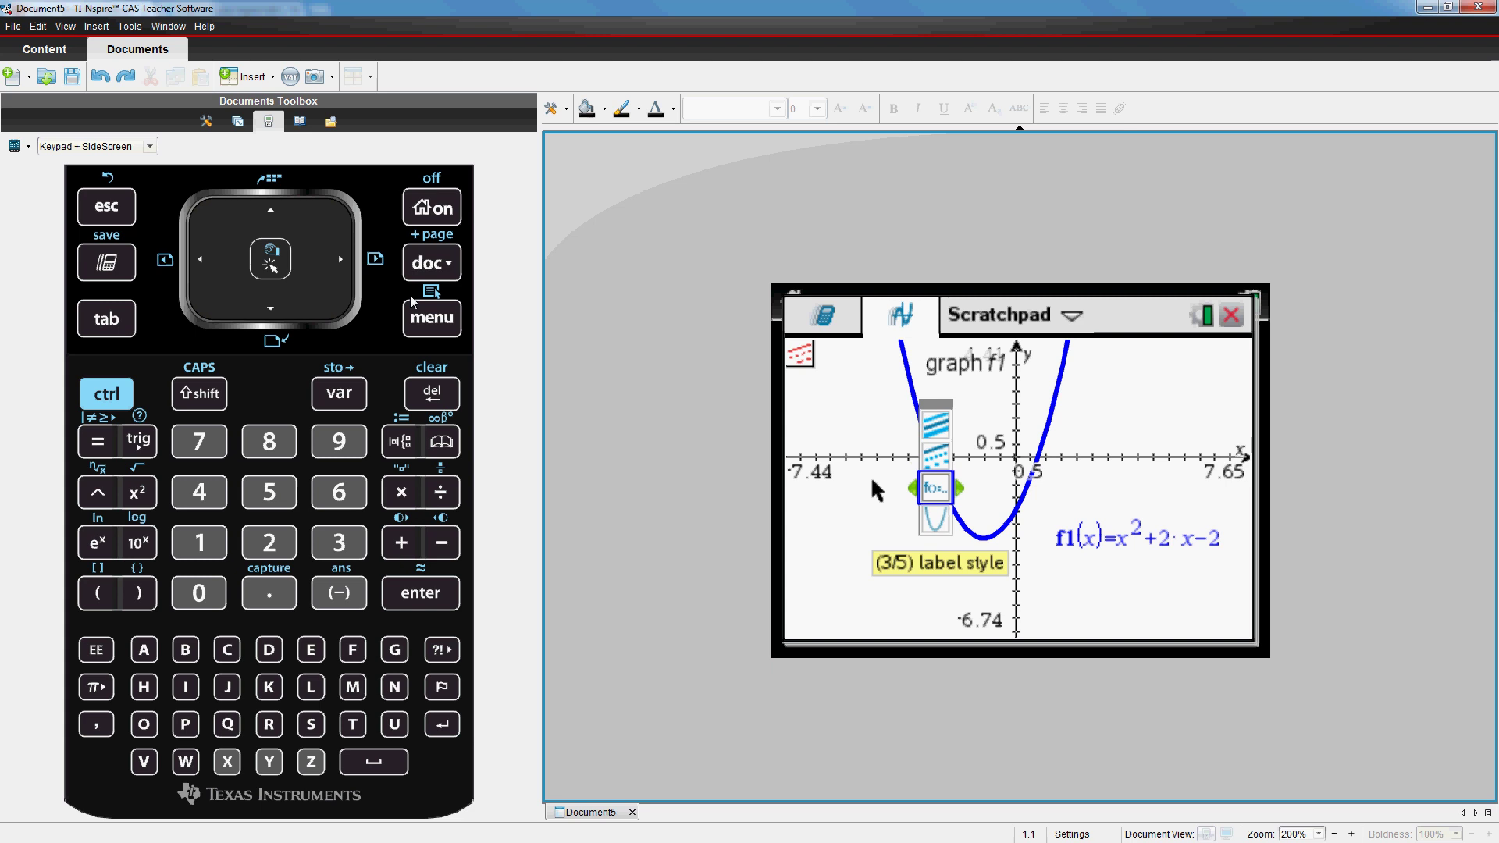
left_click(338, 266)
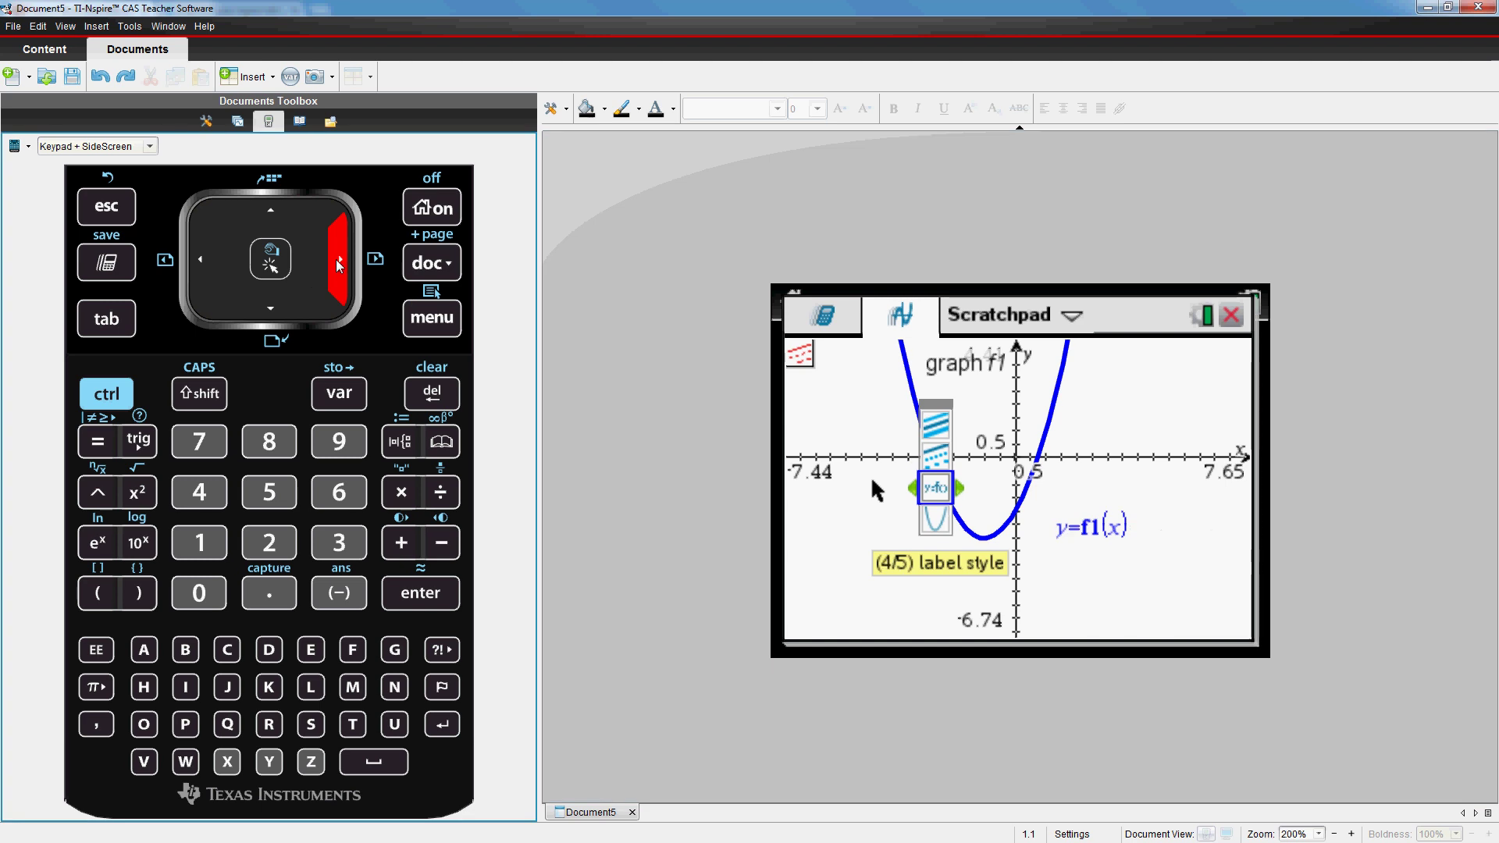
left_click(339, 266)
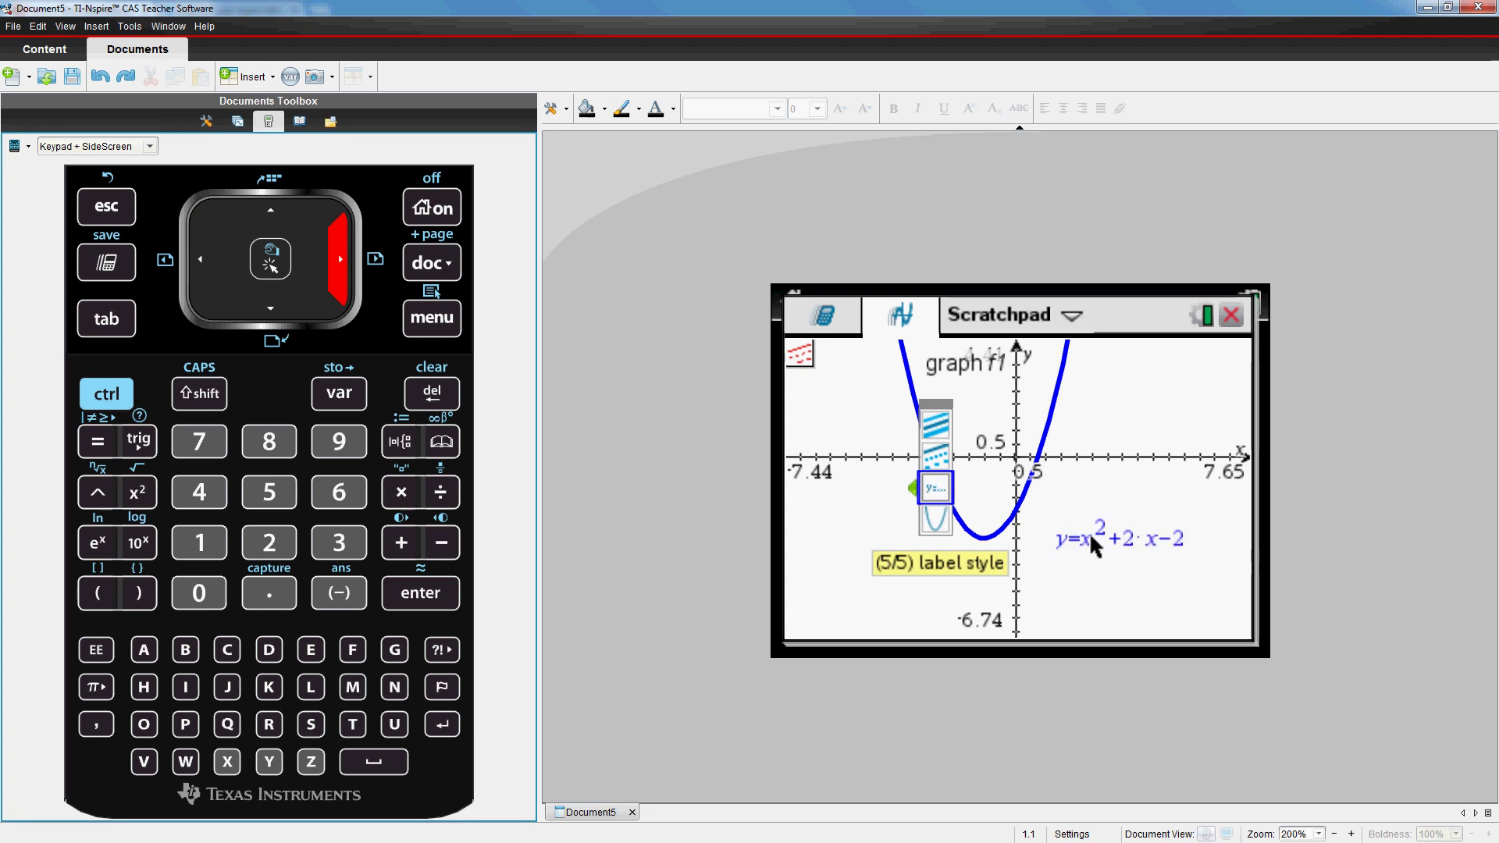
left_click(205, 260)
left_click(207, 261)
left_click(207, 261)
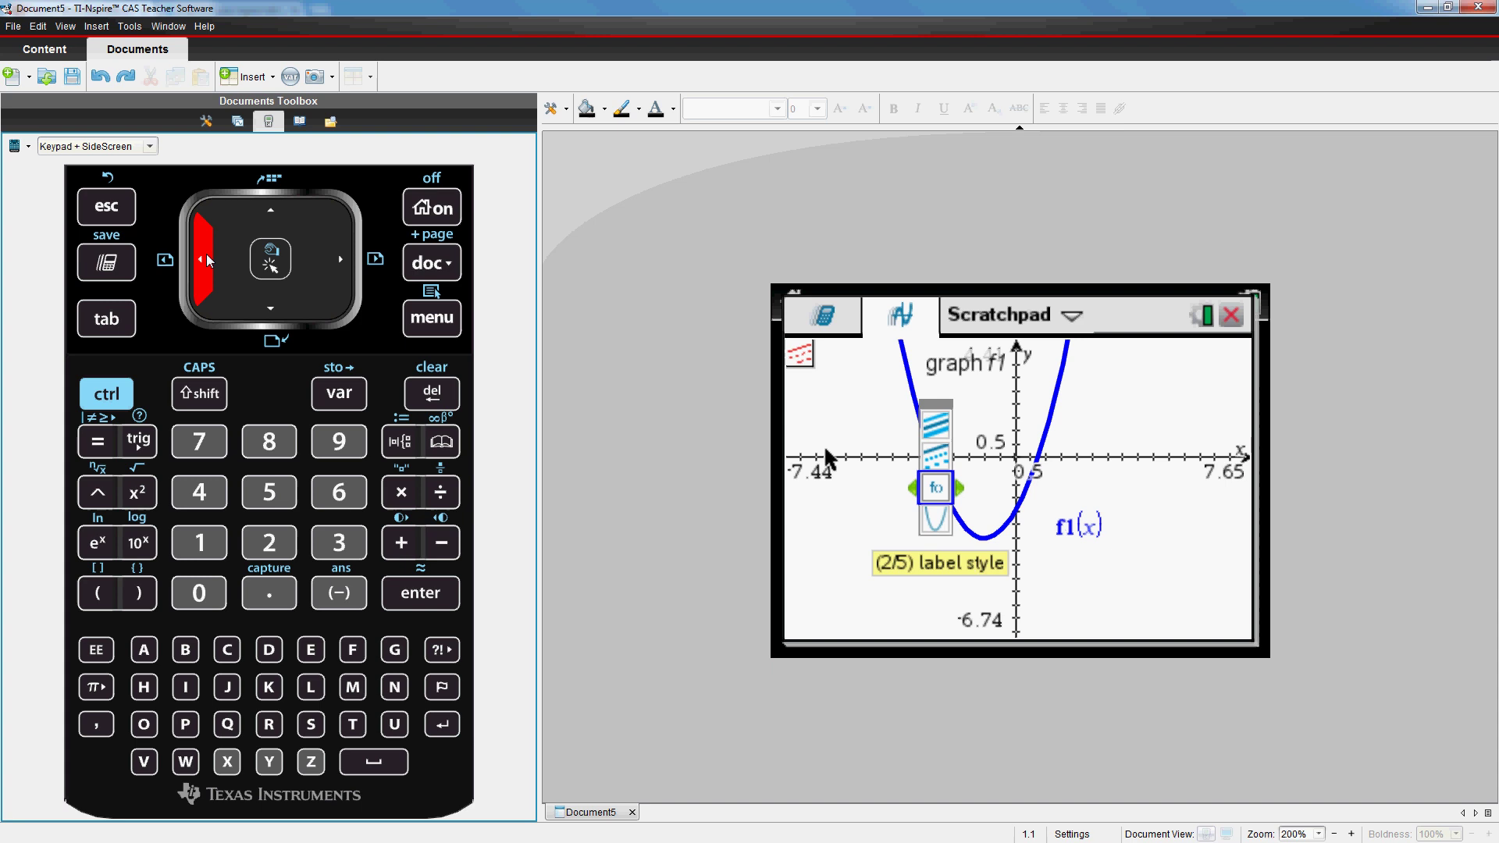
left_click(207, 260)
left_click(340, 267)
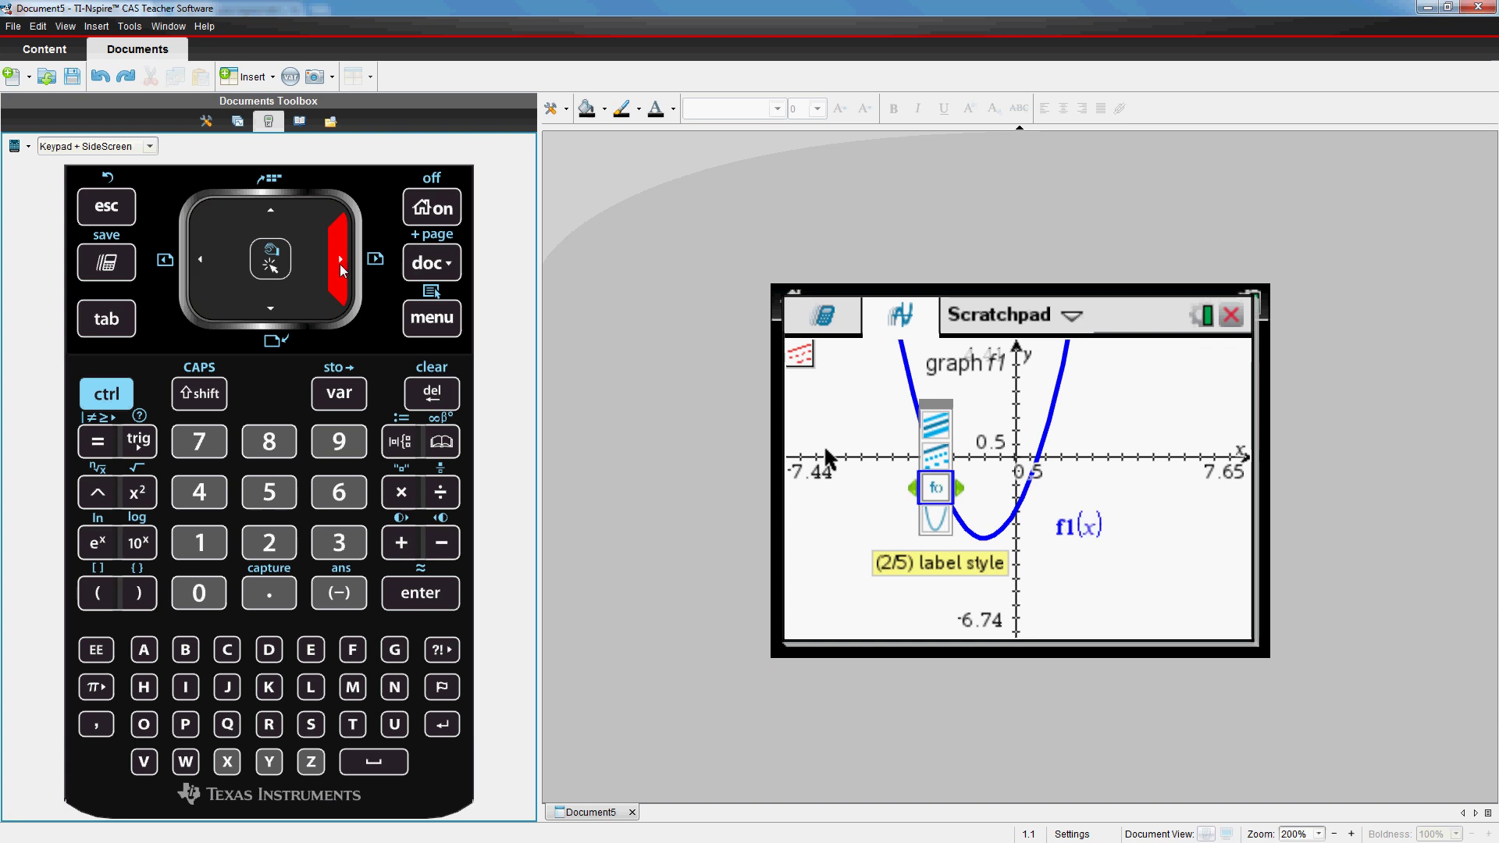
left_click(342, 267)
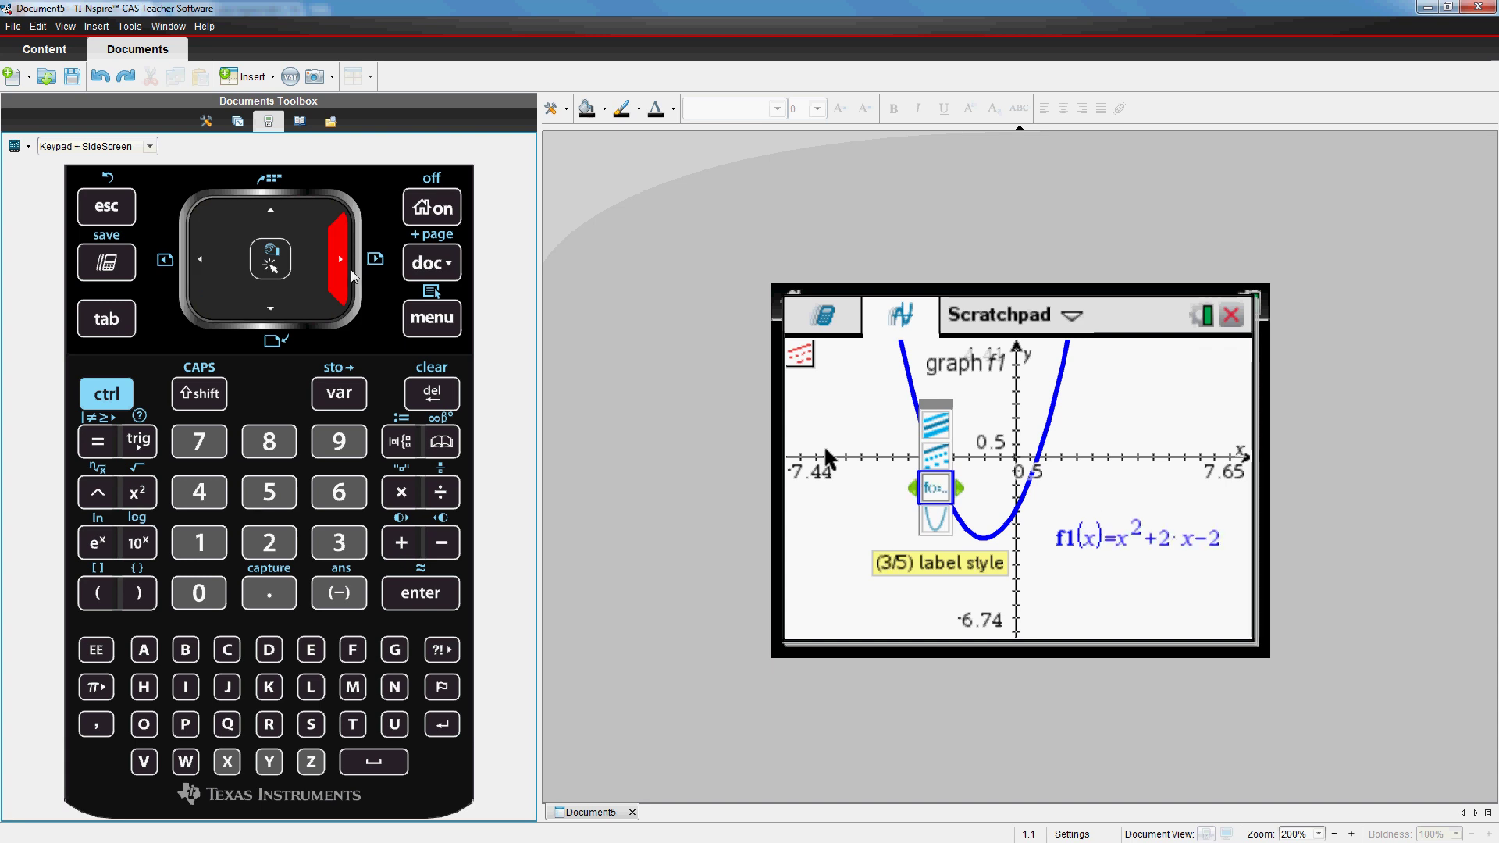
Keep the graph continuous rather than discrete and confirm the attributes
left_click(943, 519)
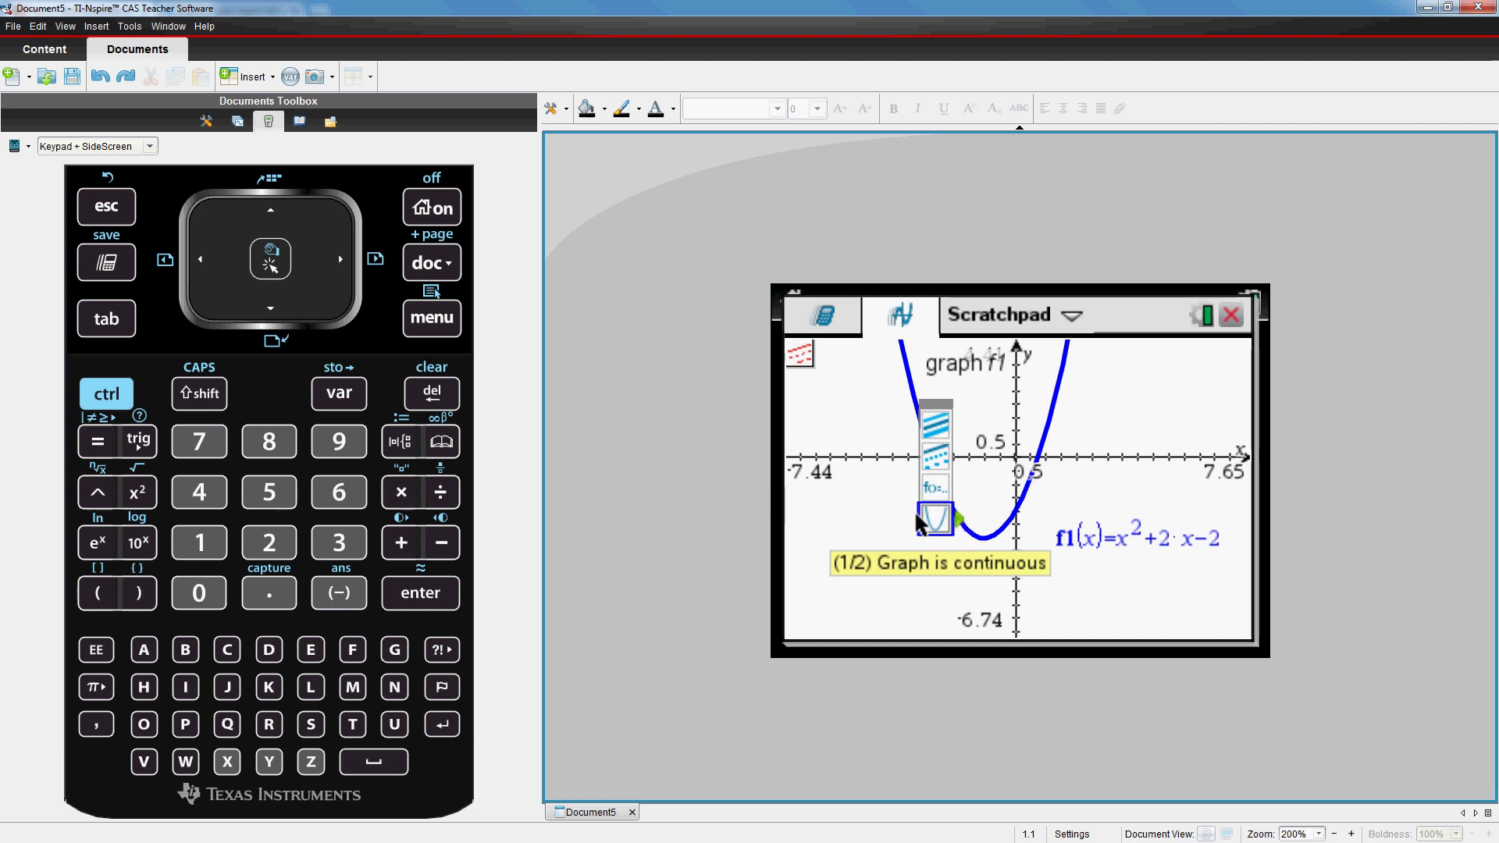
left_click(334, 260)
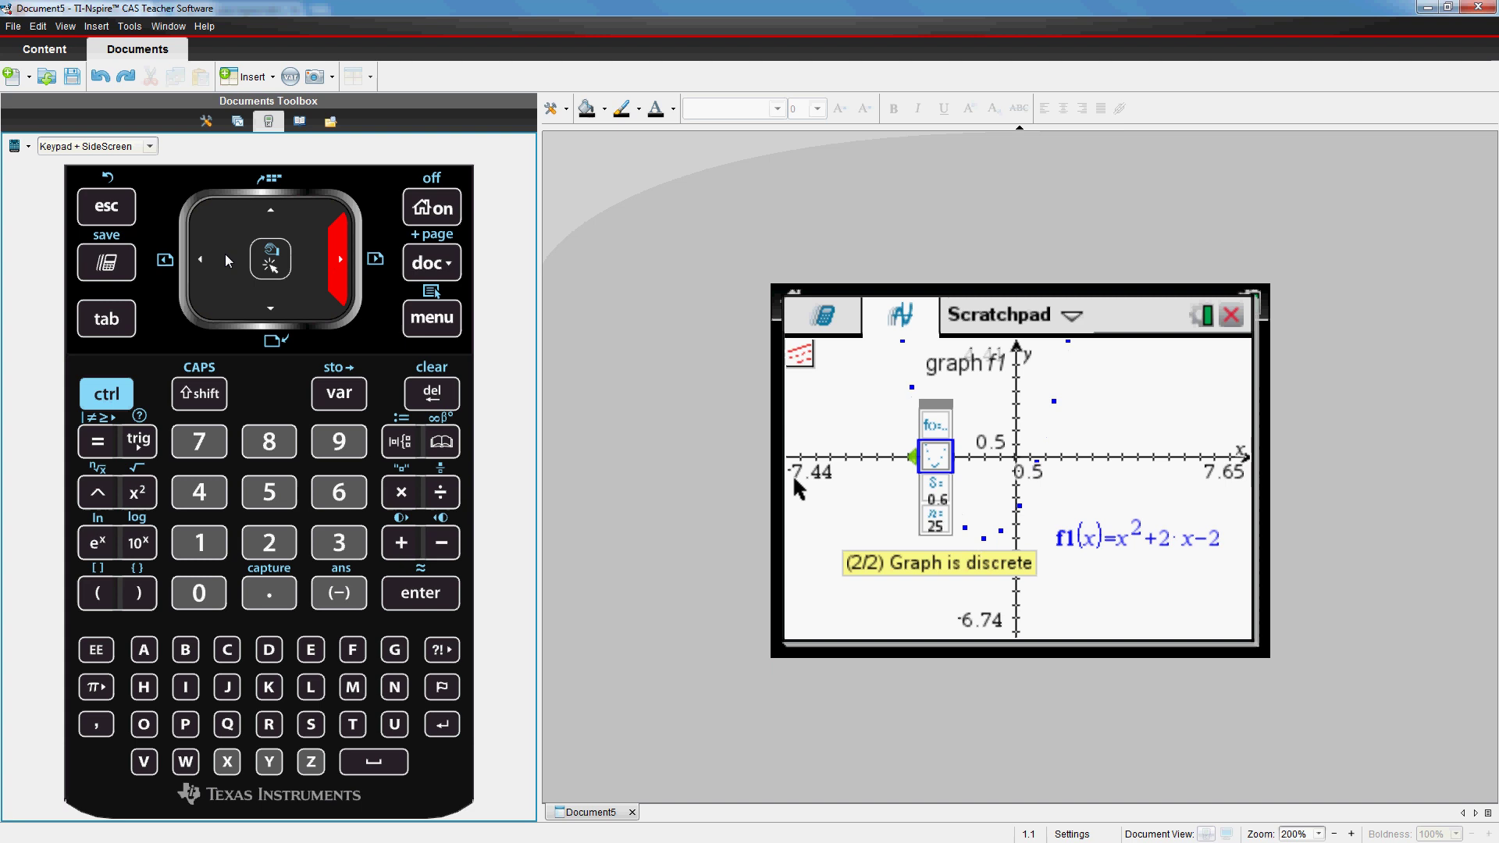
left_click(203, 260)
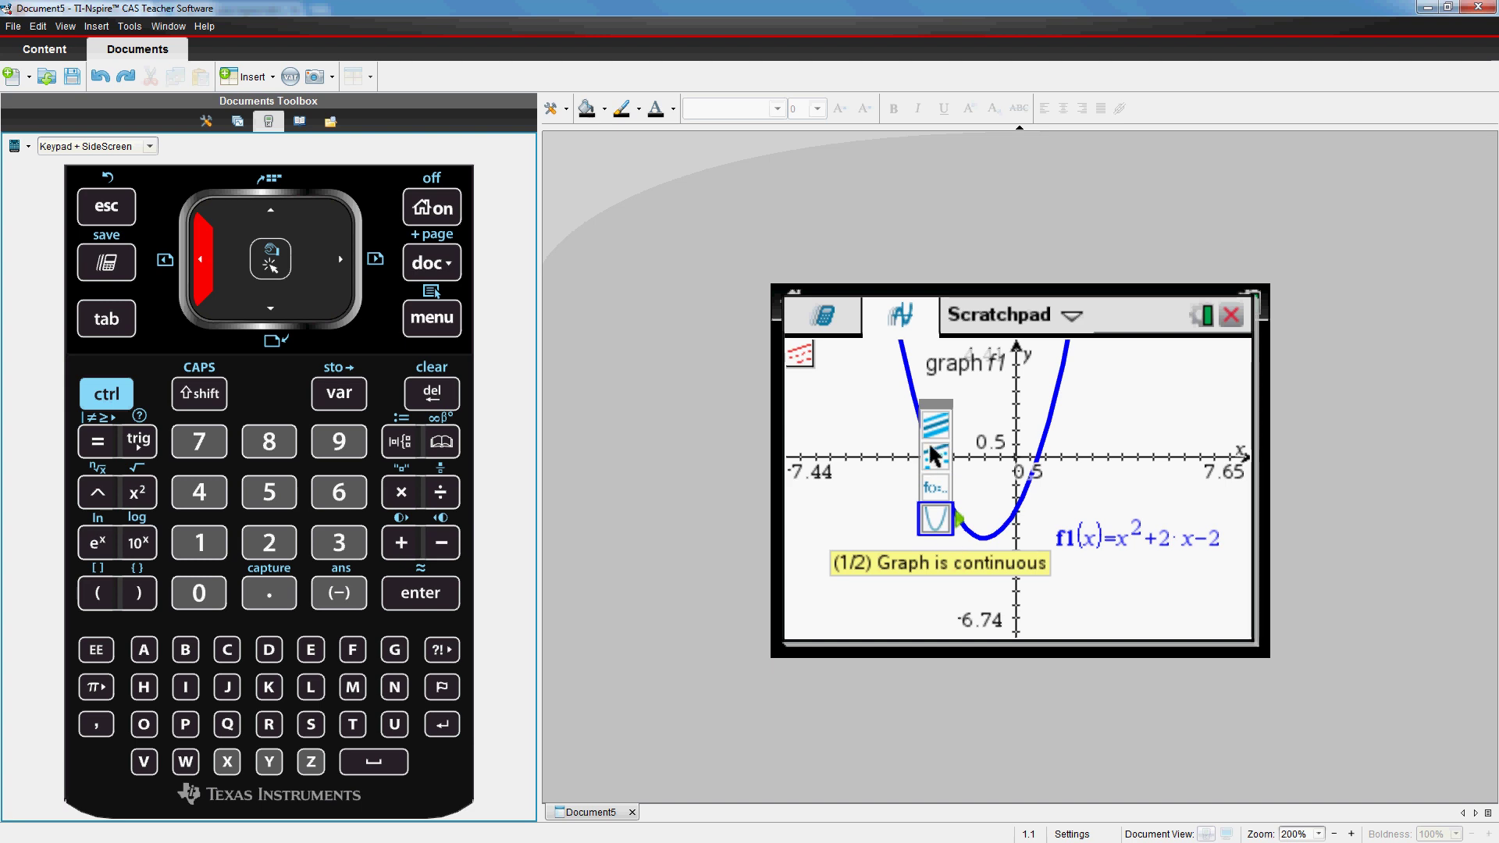
left_click(431, 591)
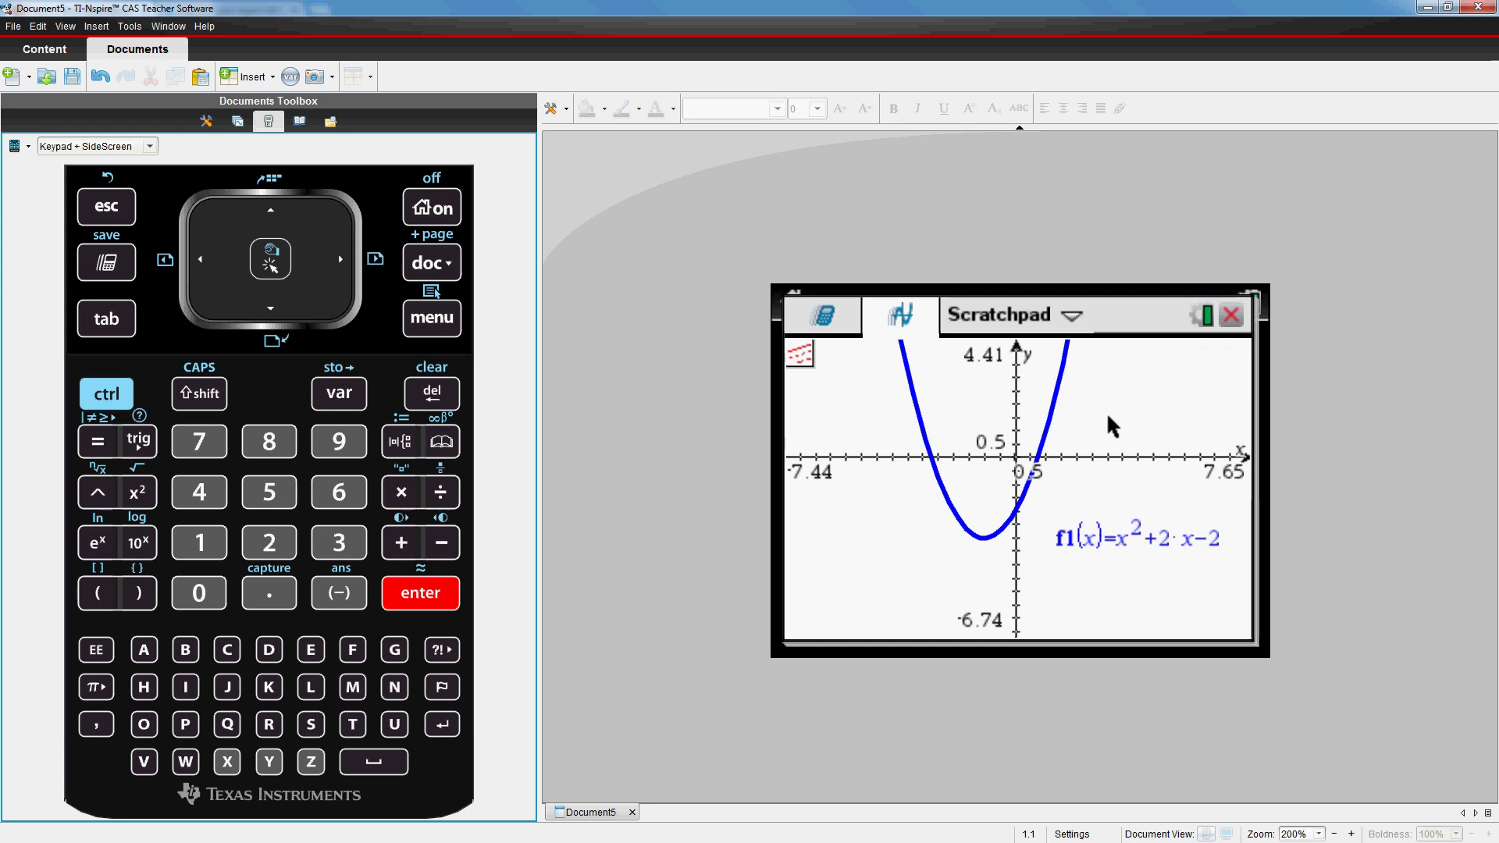
Open 6: Analyze Graph from the graph's Menu
left_click(432, 317)
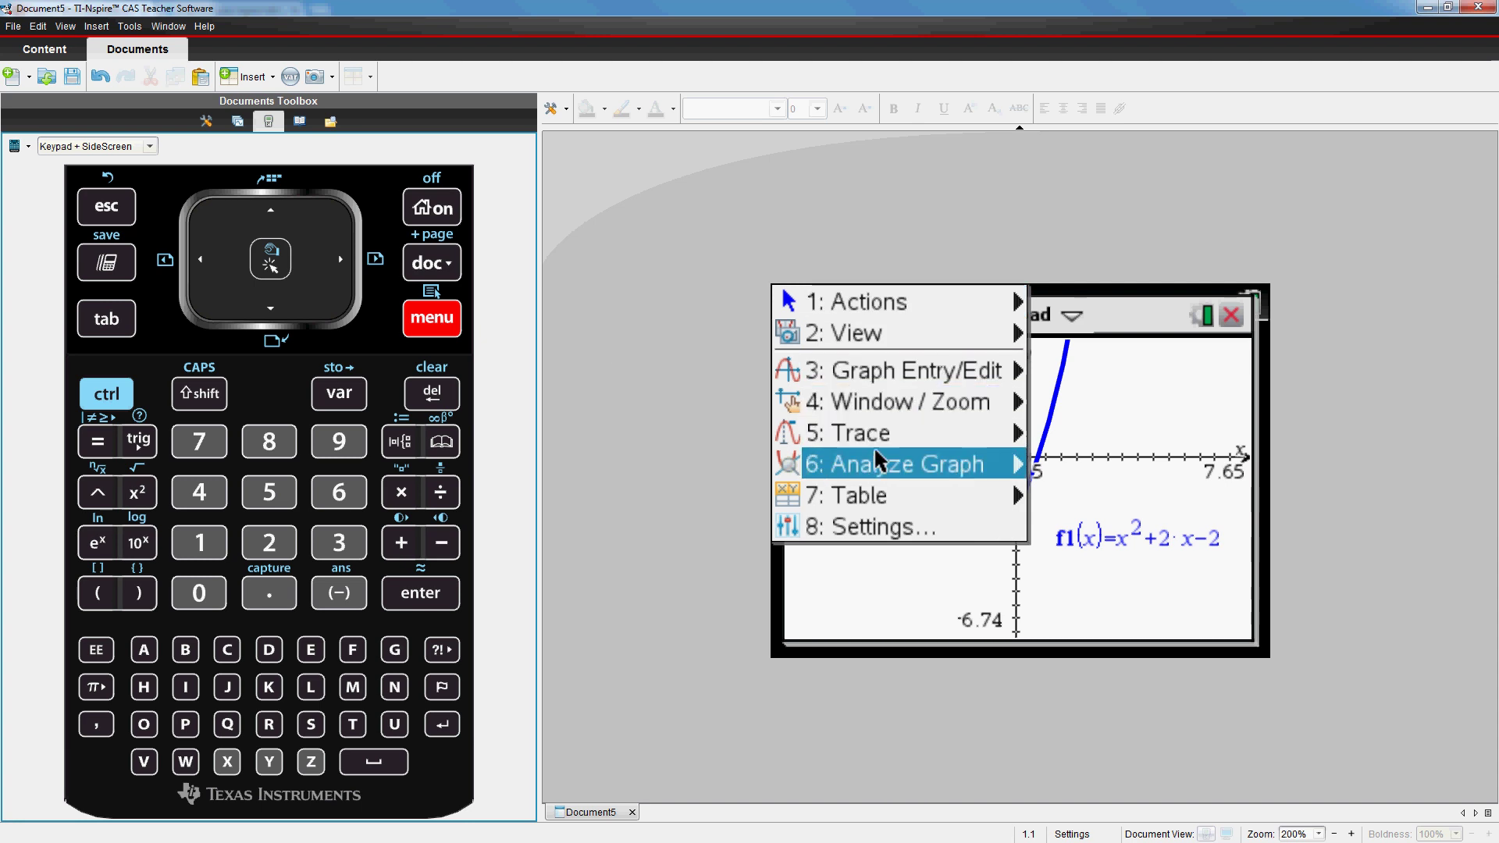
mouse_move(873, 458)
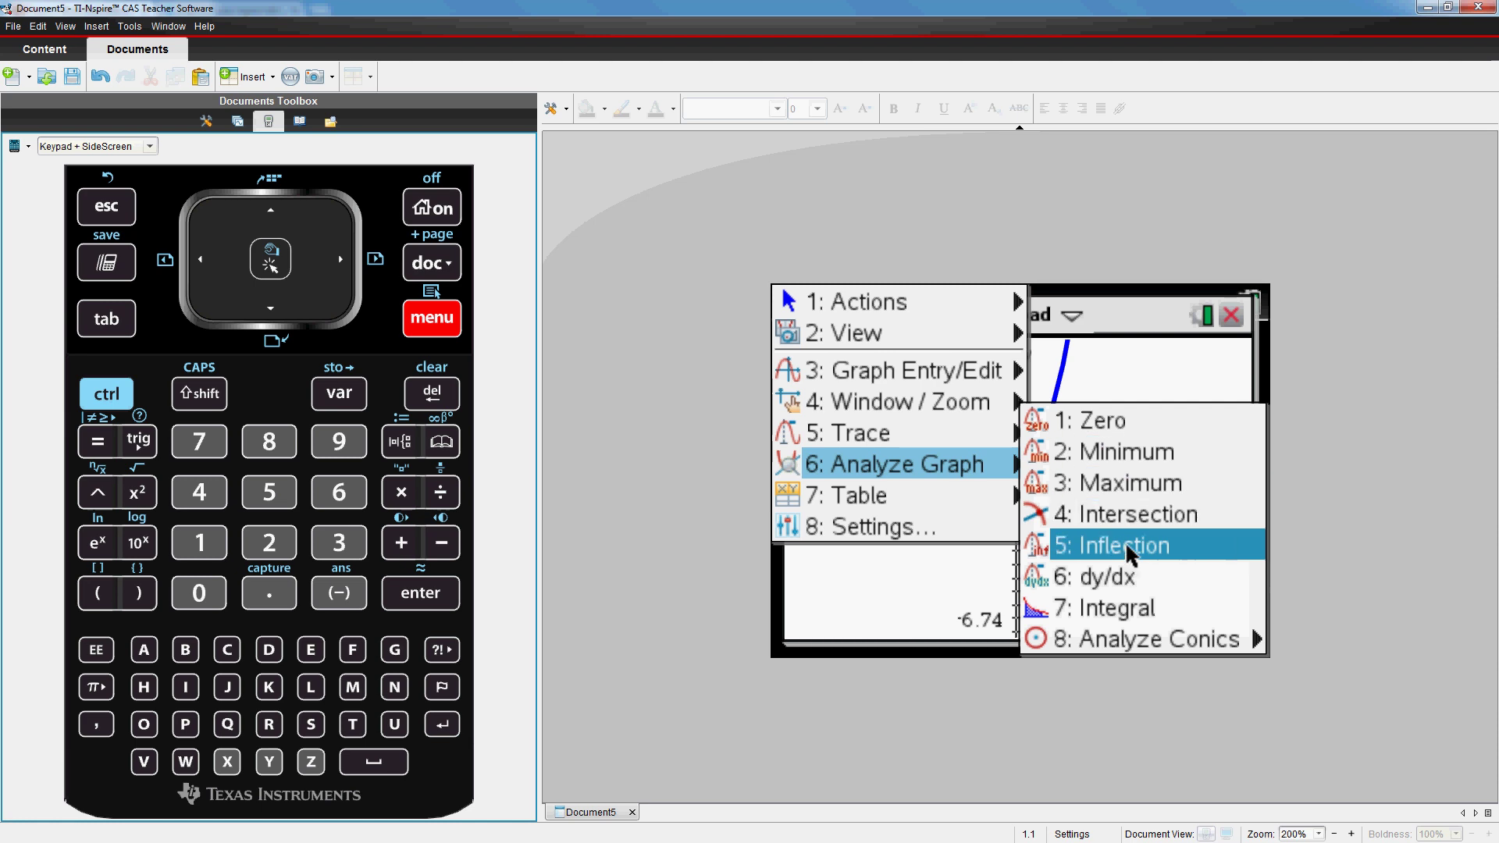
Mark f1's left zero (−2.7320508, 0) using lower and upper bounds, with its label below the x-axis
left_click(1103, 420)
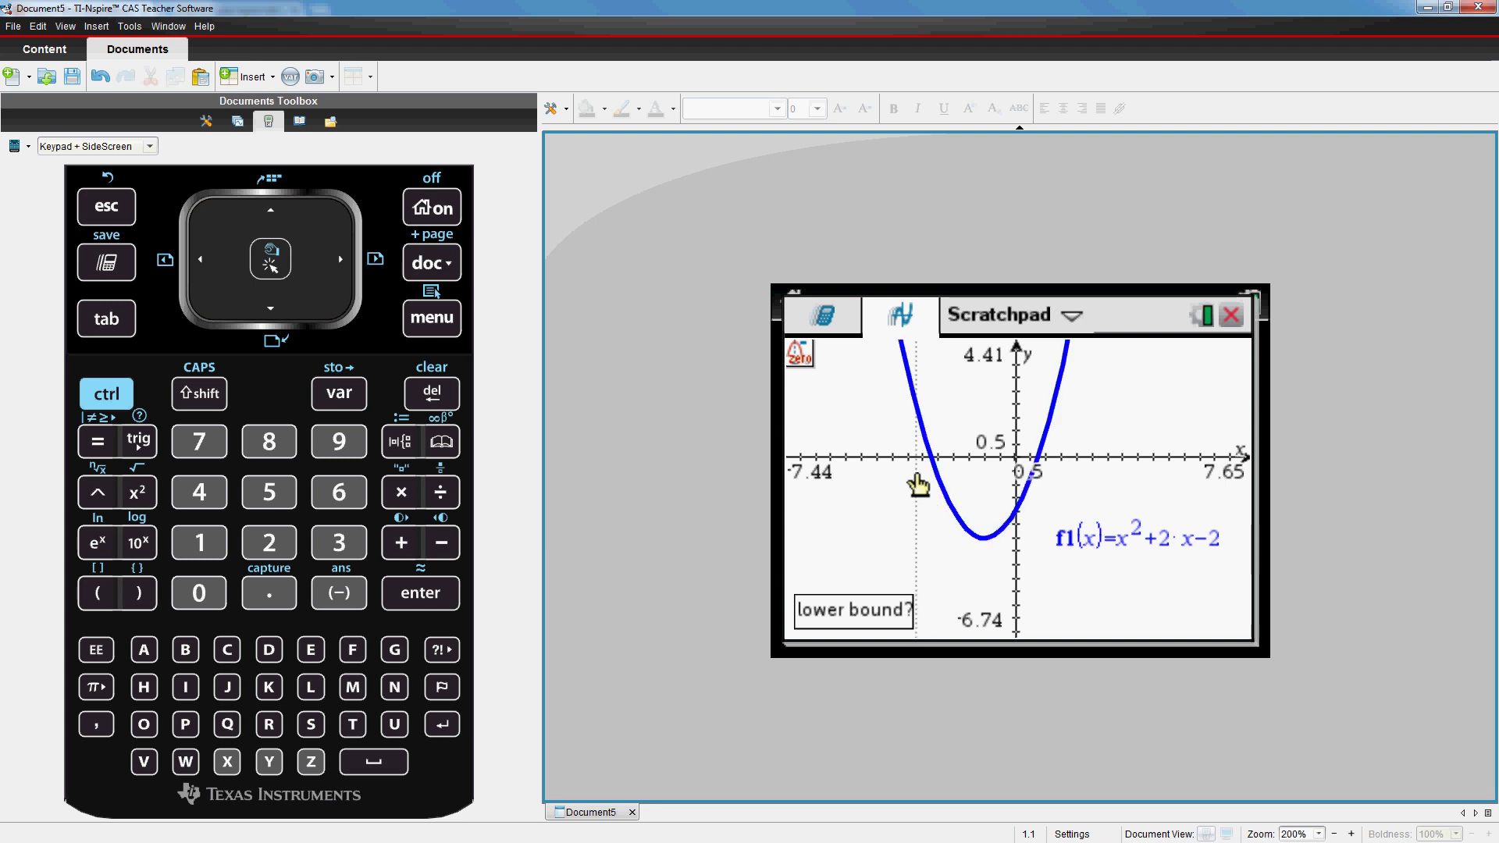
left_click(916, 483)
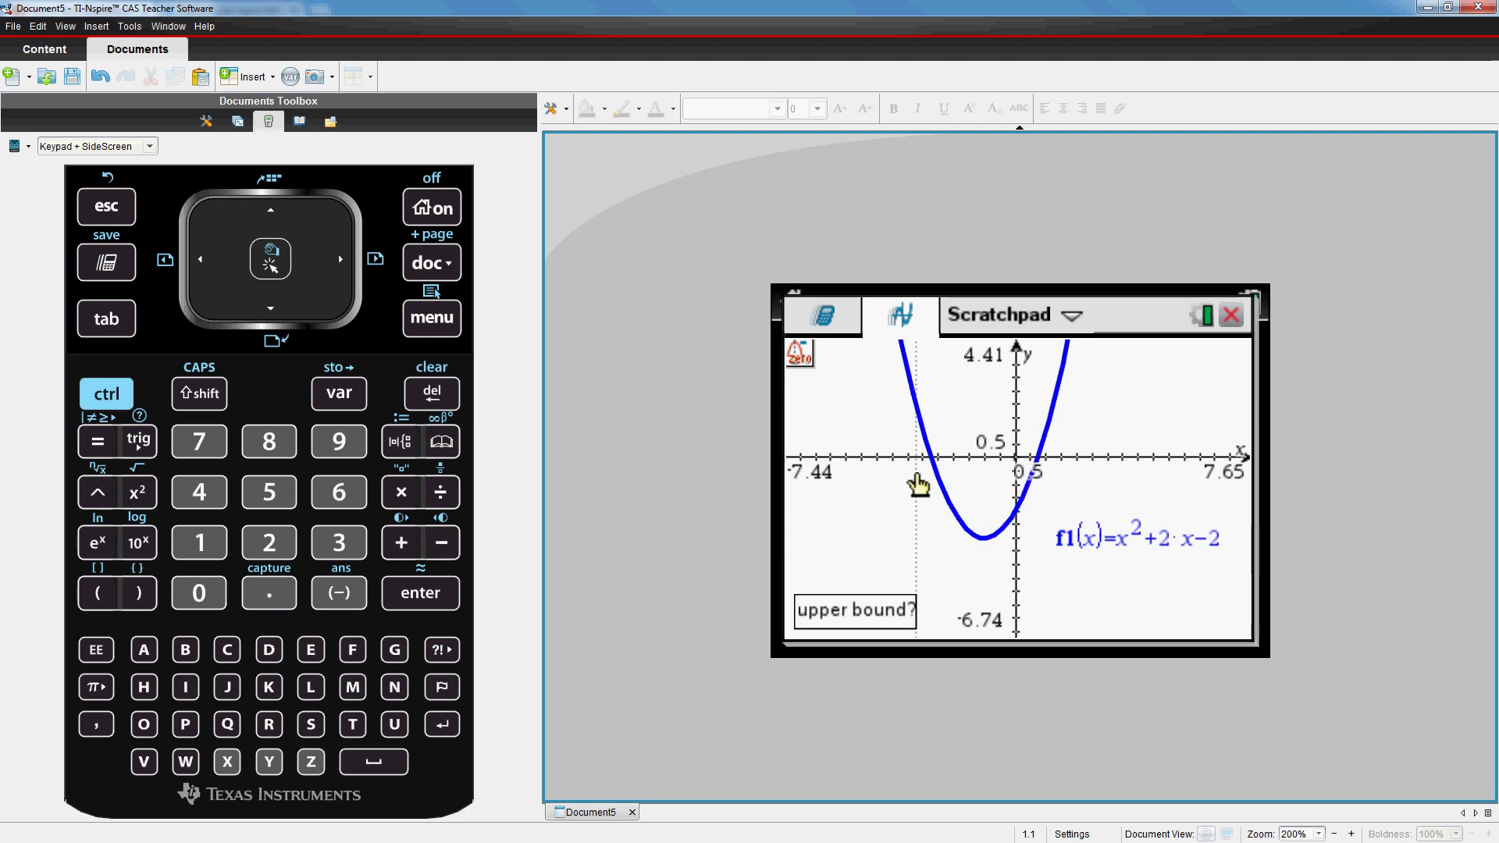
left_click(953, 504)
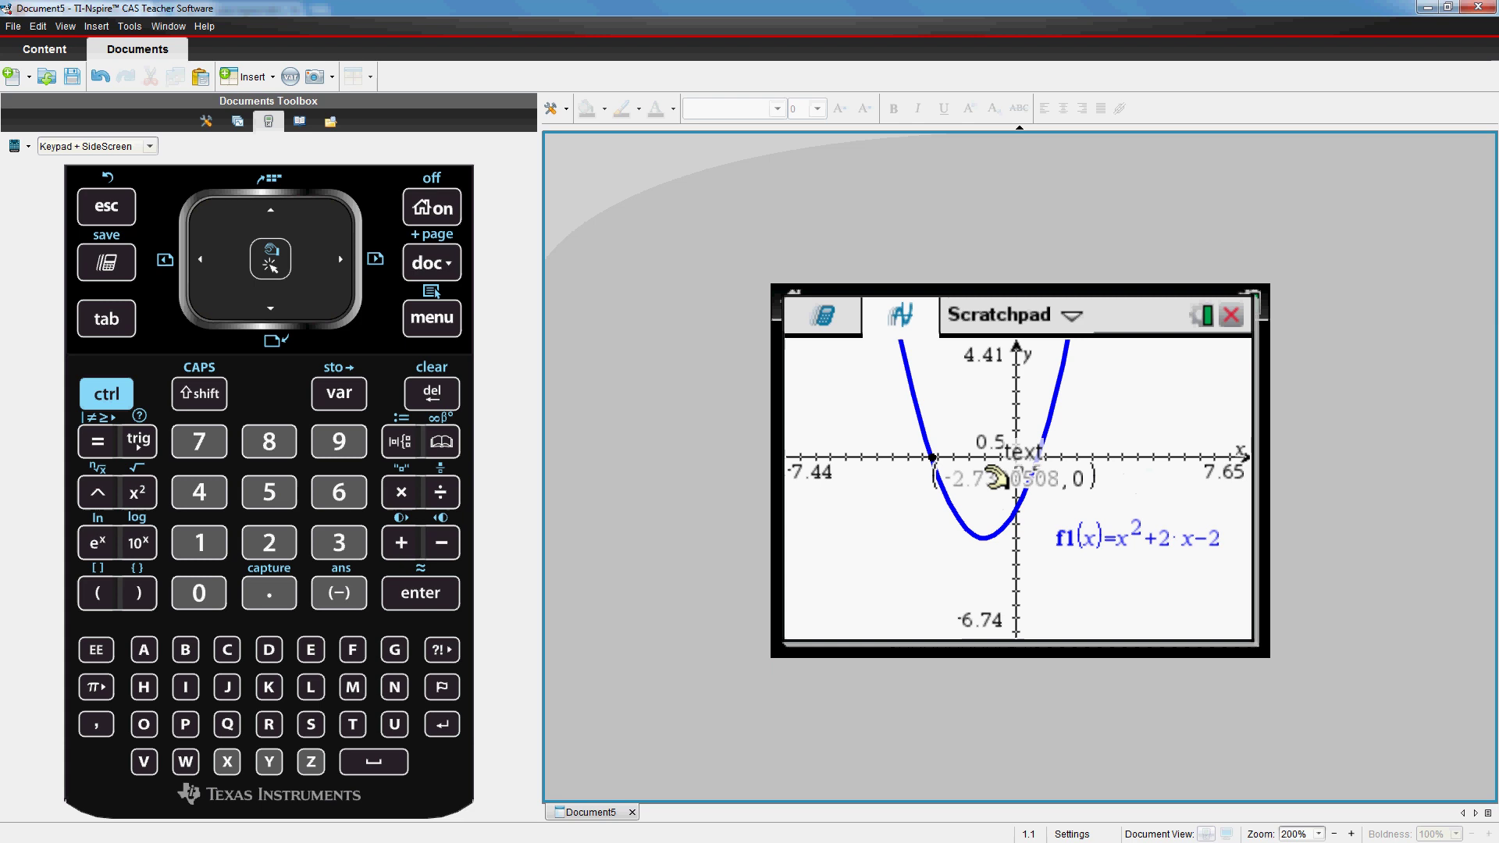
left_click_drag(974, 479, 868, 541)
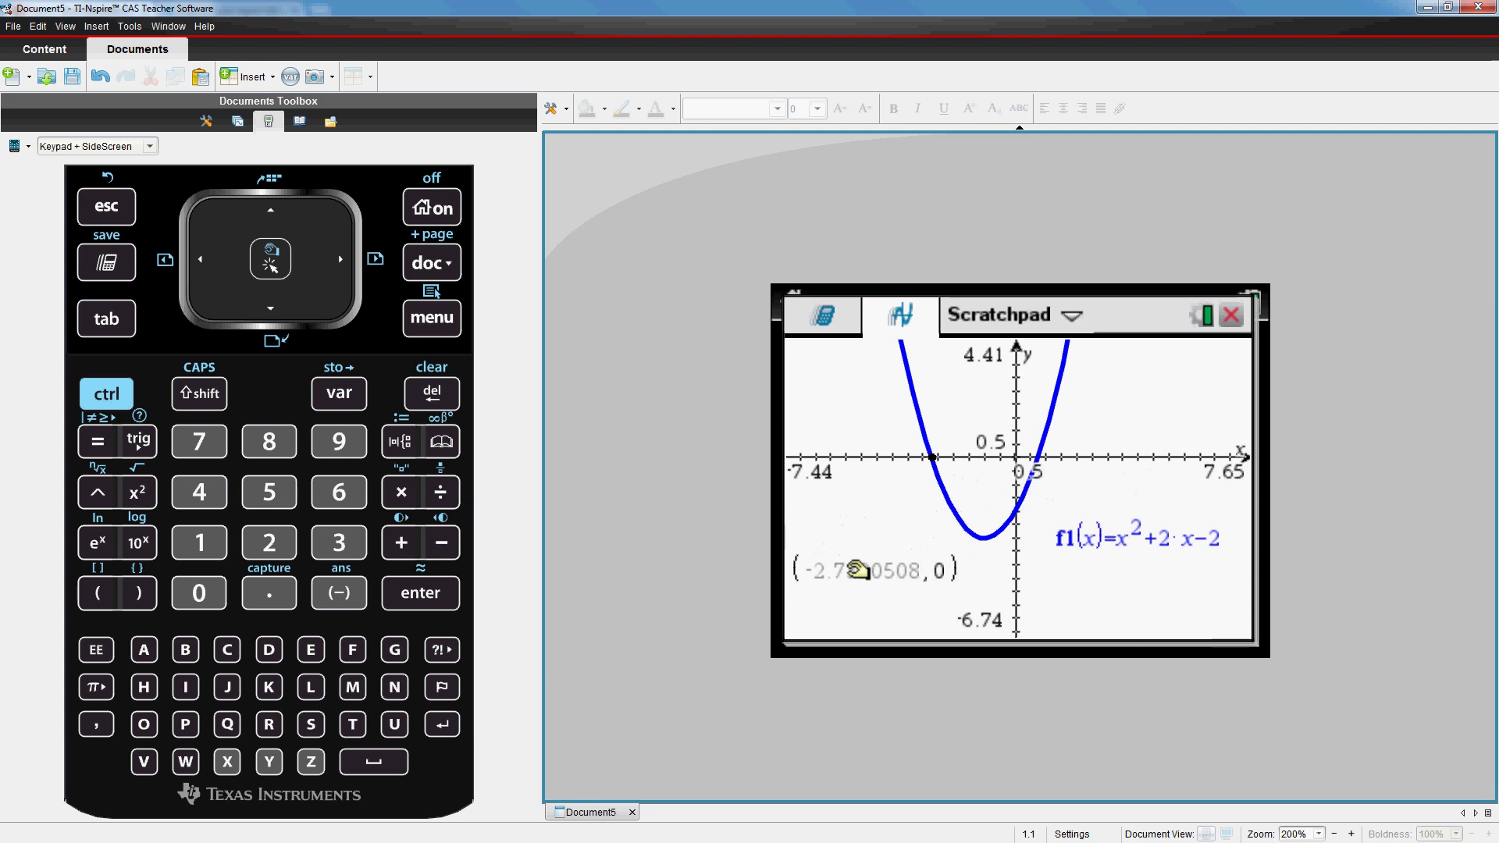
left_click_drag(857, 568, 859, 518)
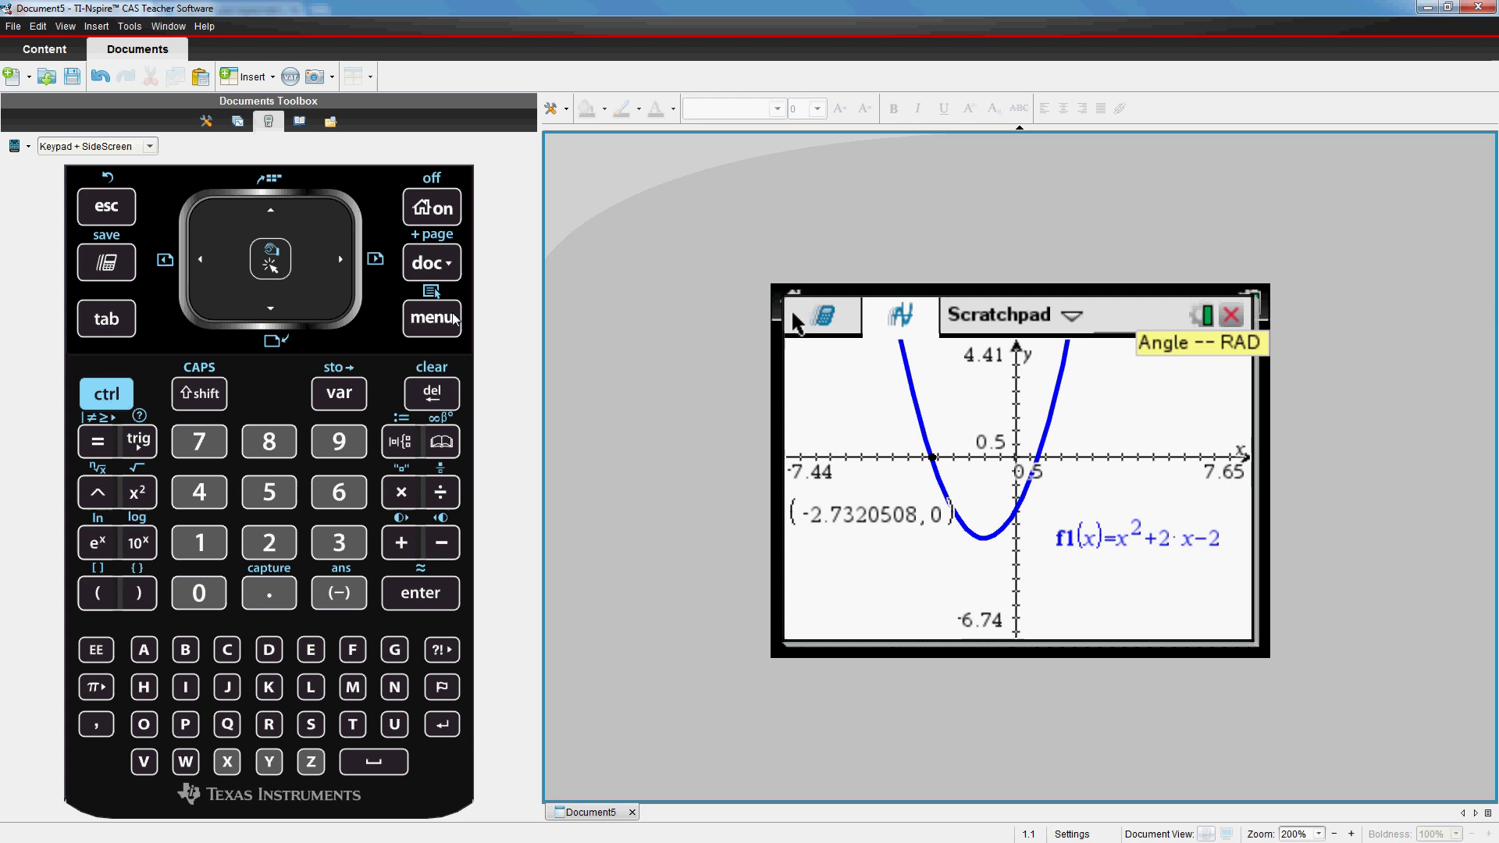
Show the function entry line, ready for f2(x)
left_click(431, 318)
mouse_move(915, 334)
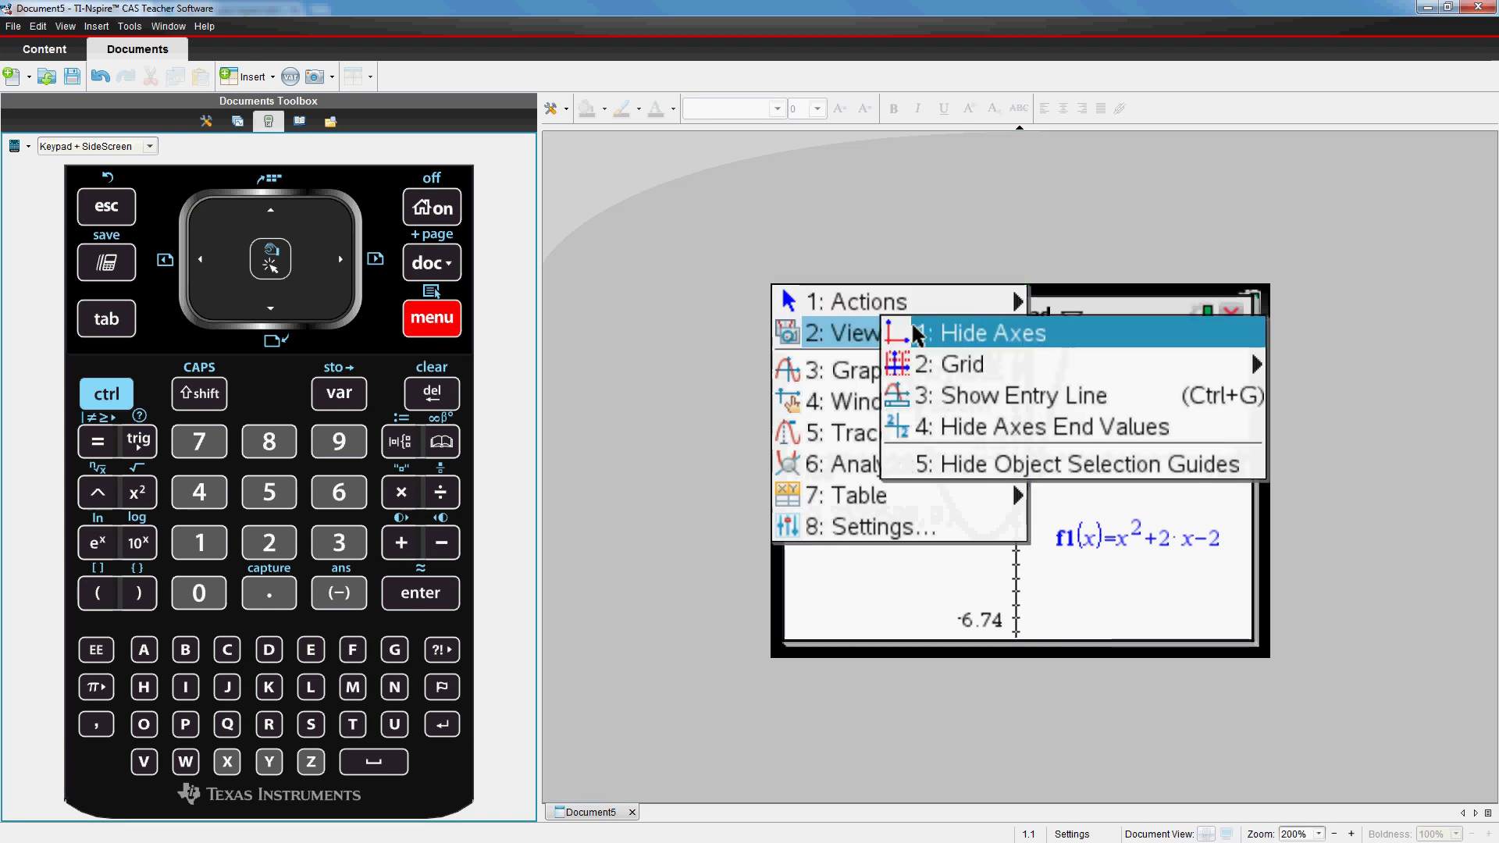
left_click(1034, 395)
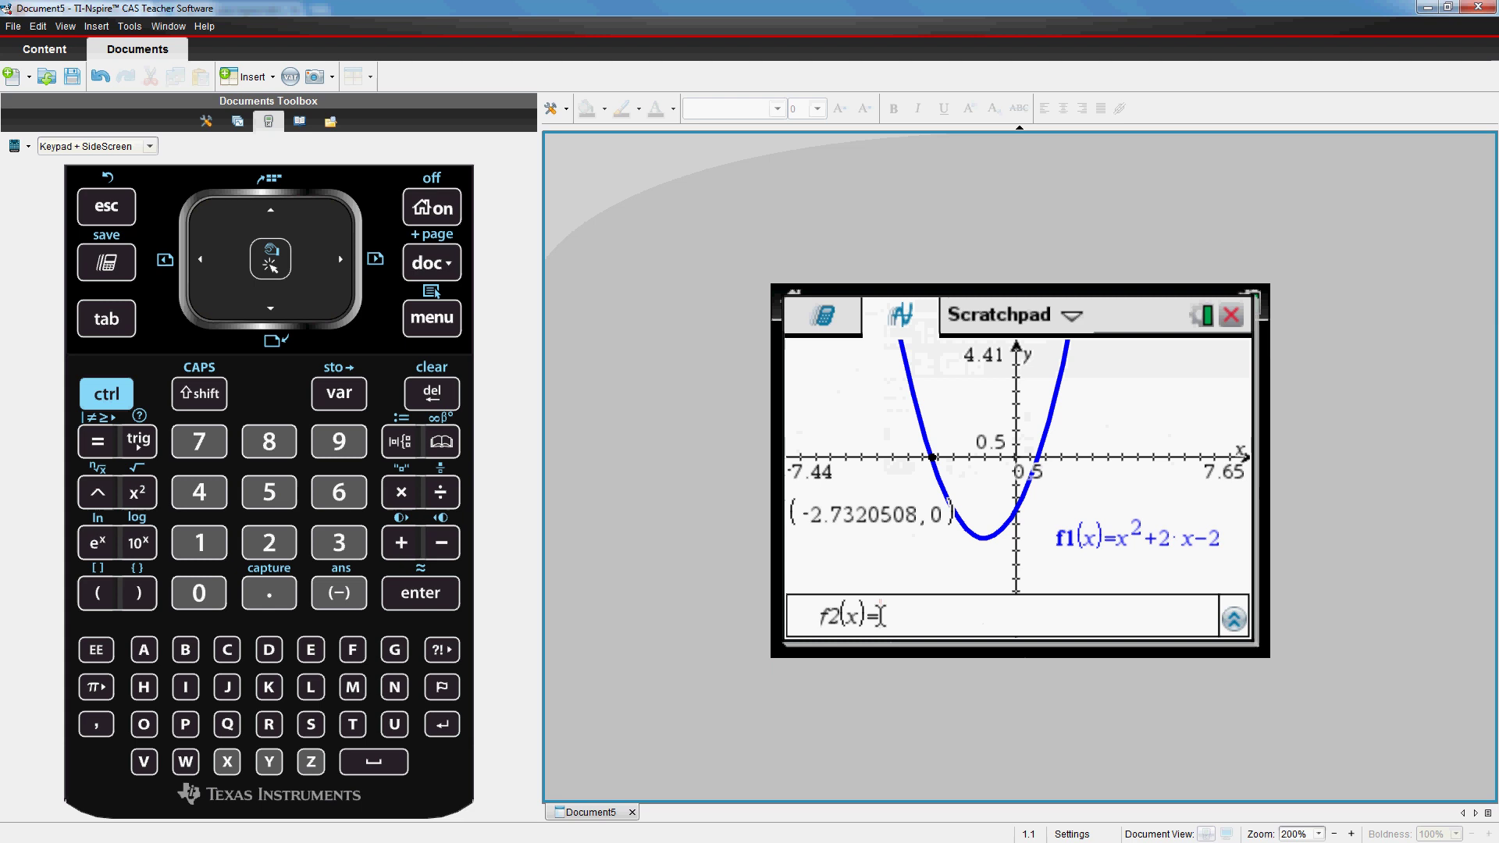
left_click(432, 318)
mouse_move(896, 322)
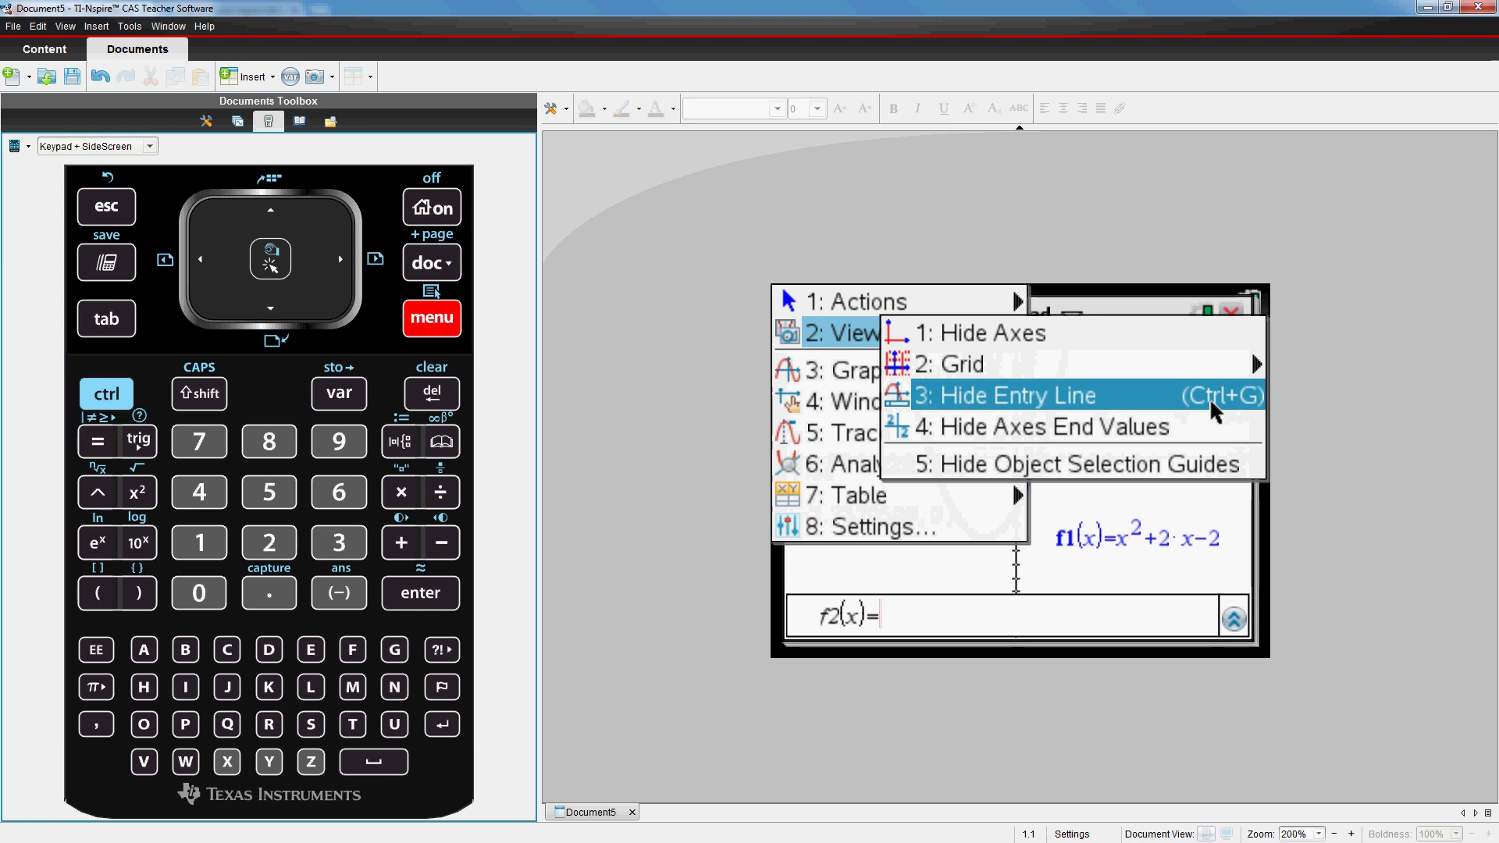
left_click(106, 210)
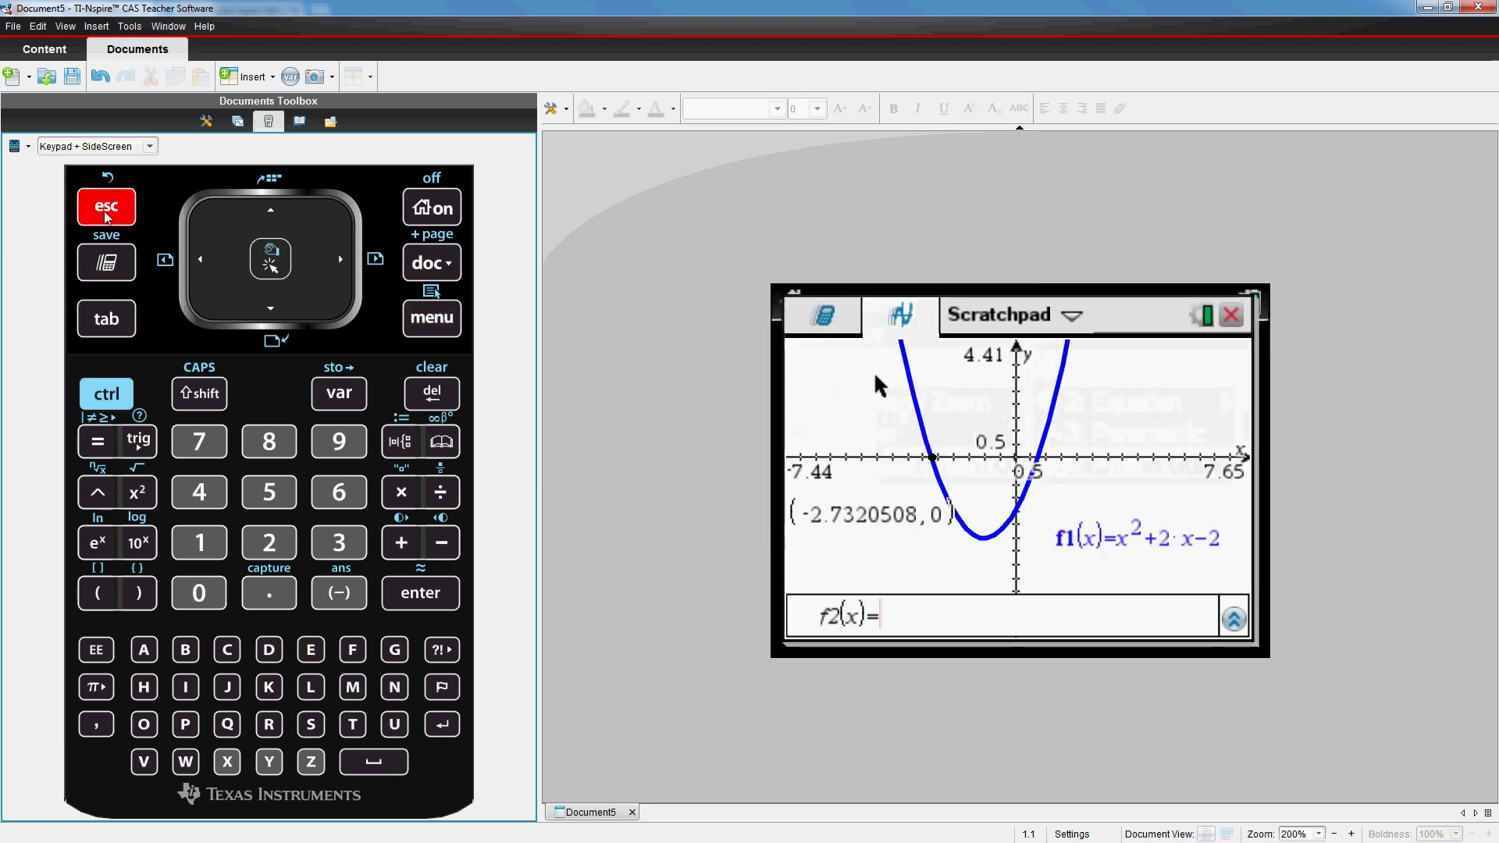
left_click(107, 393)
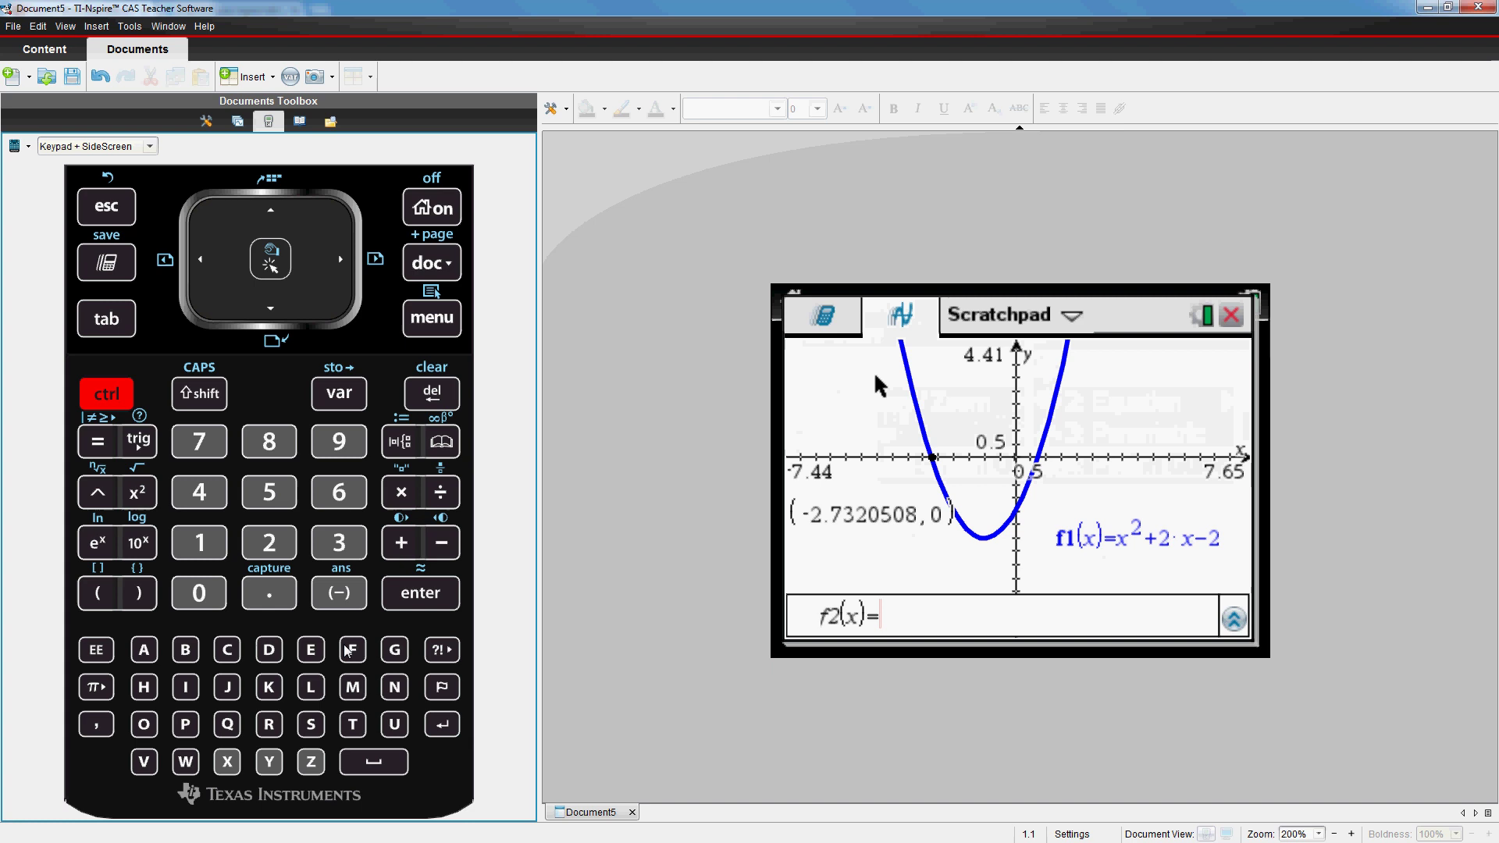
left_click(393, 652)
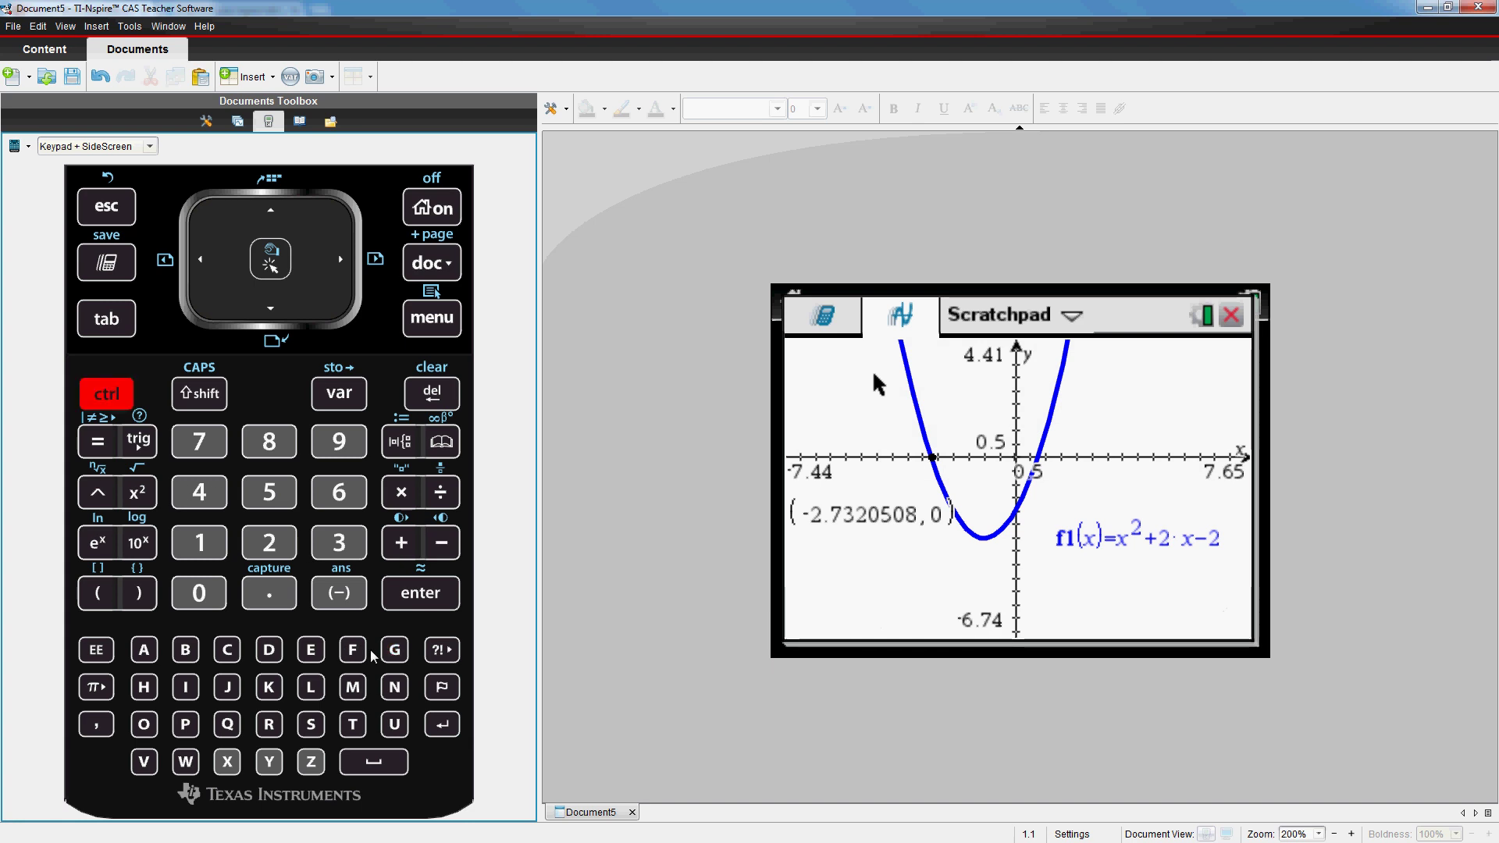
left_click(394, 649)
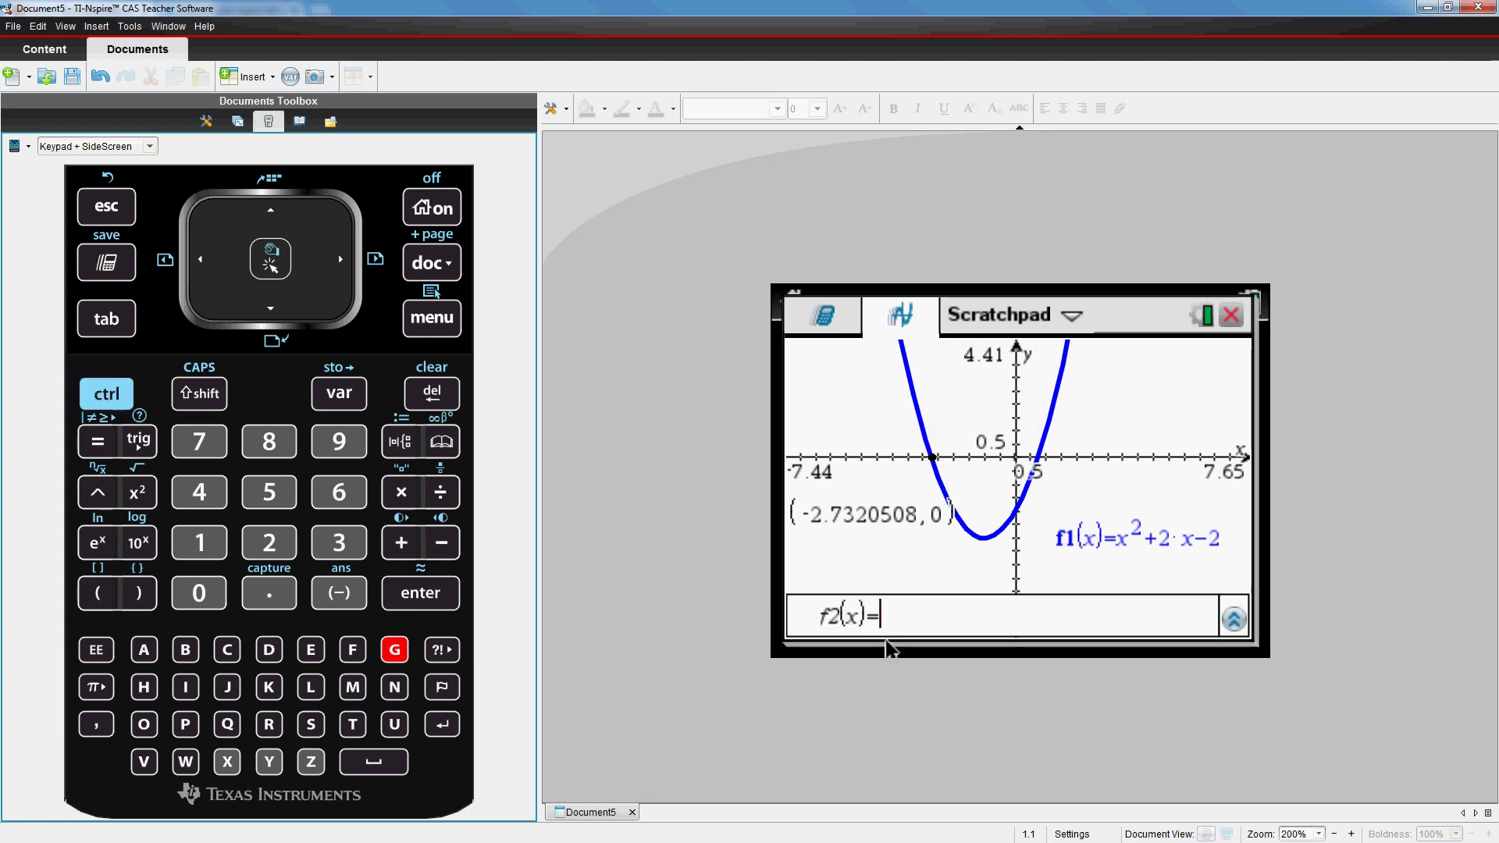
Enter x+1 as f2(x) and graph the line
left_click(227, 761)
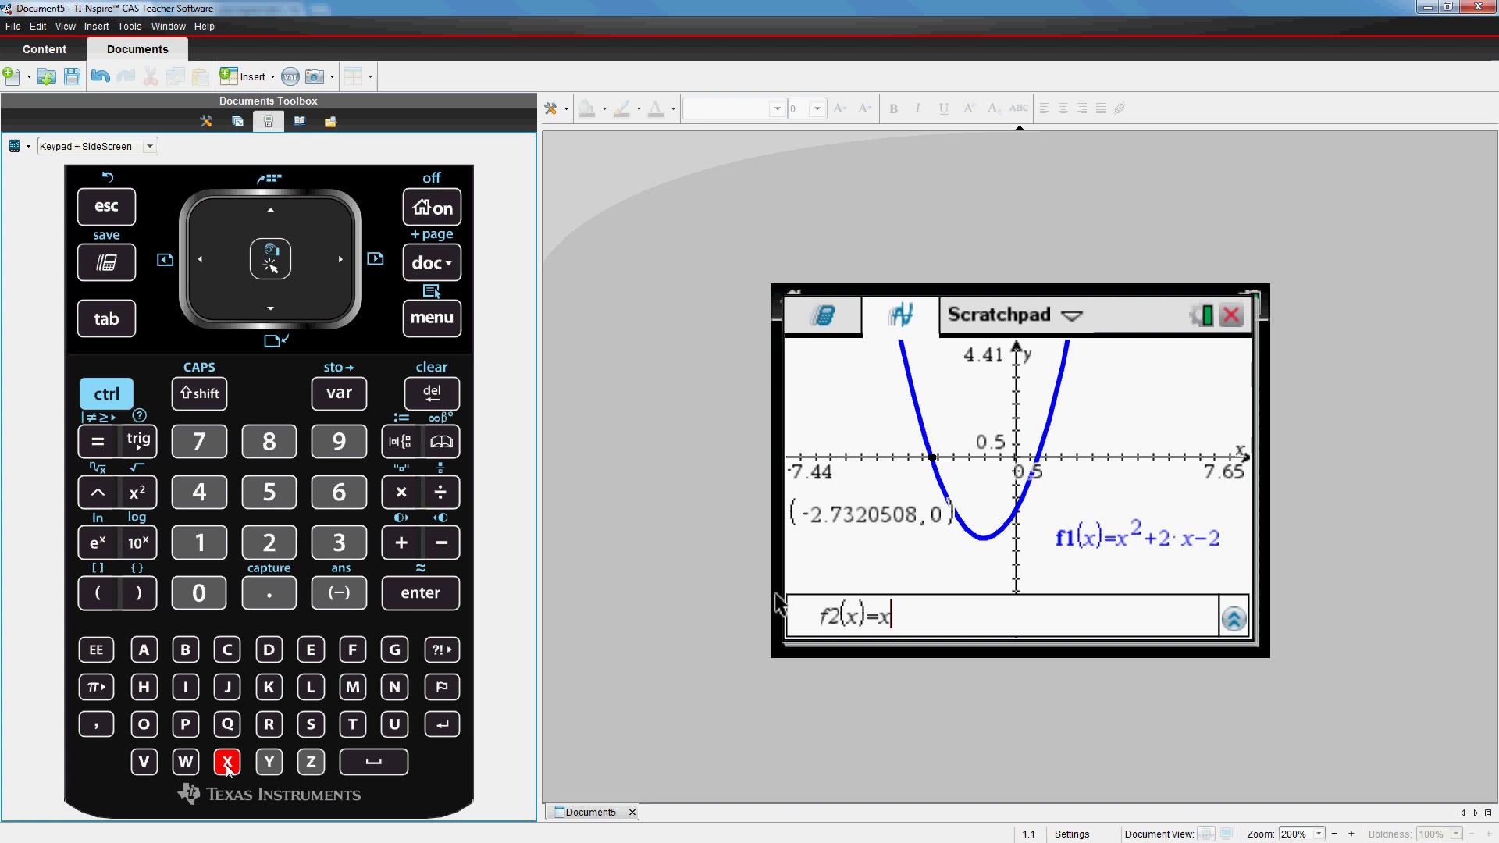
left_click(400, 543)
left_click(190, 546)
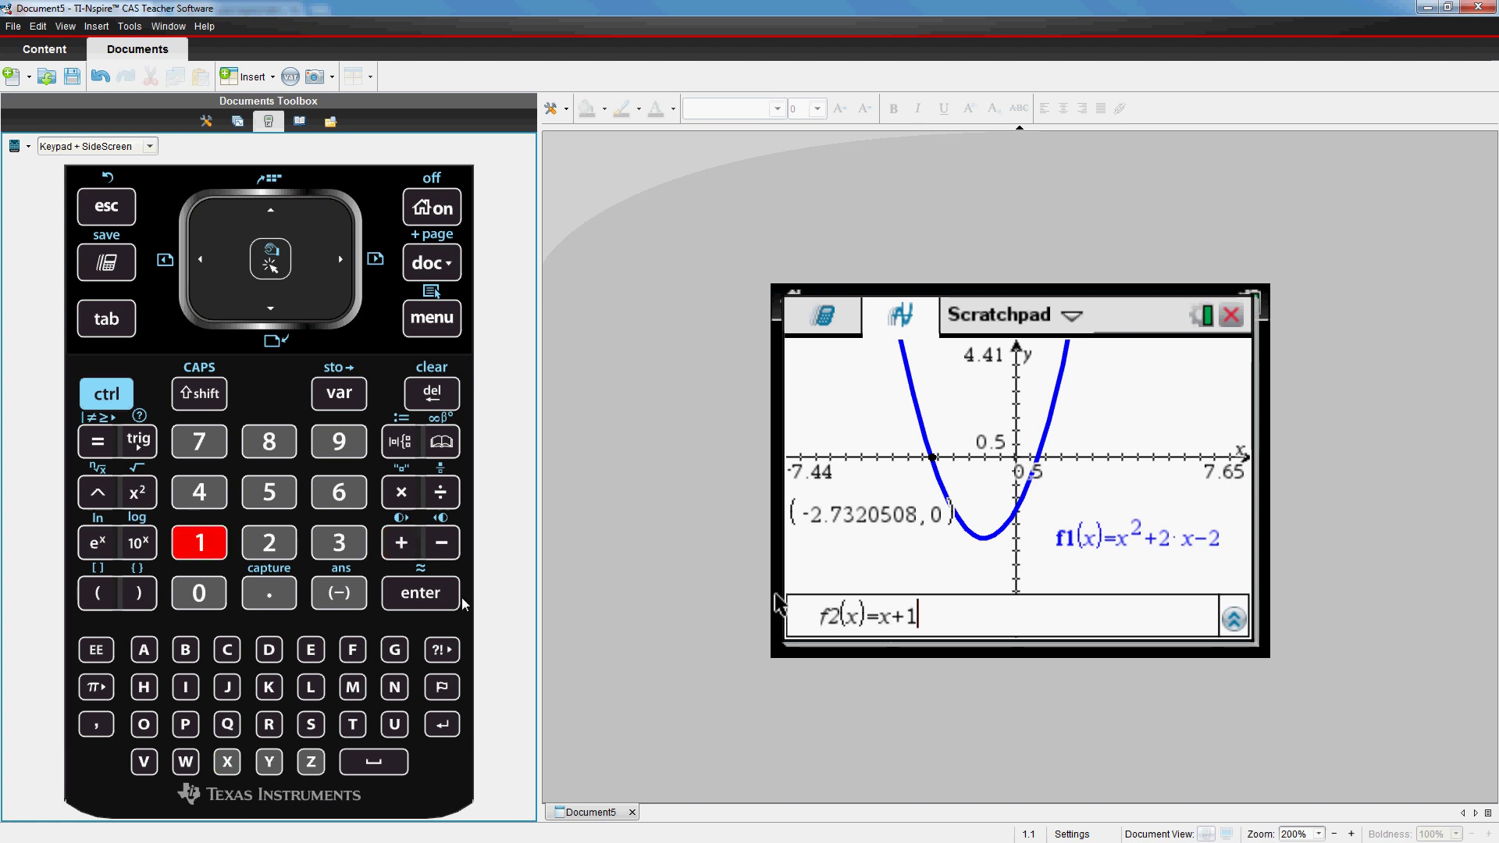
left_click(442, 596)
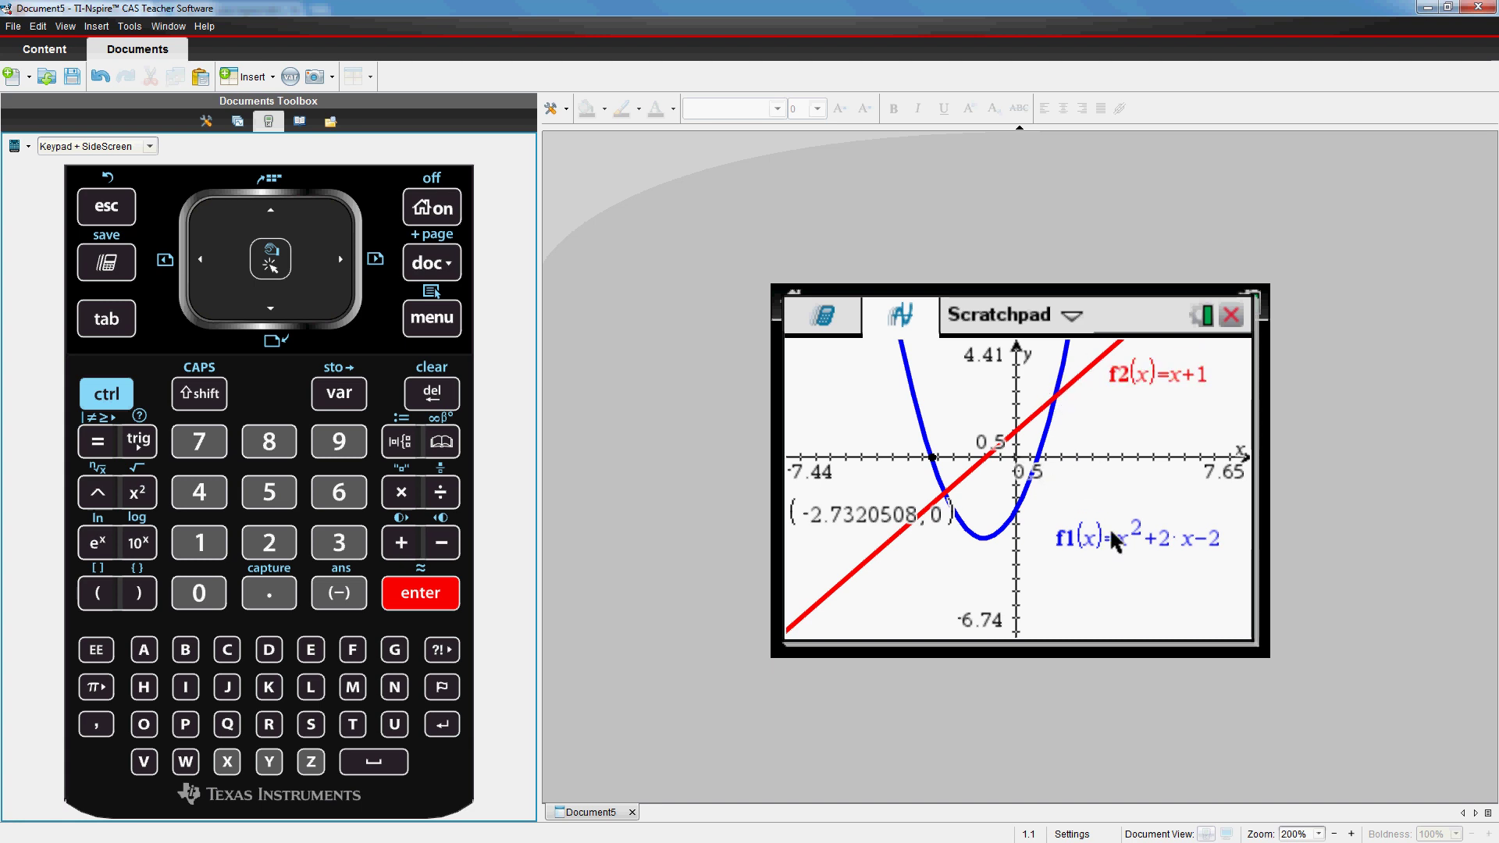
key("ctrl+m")
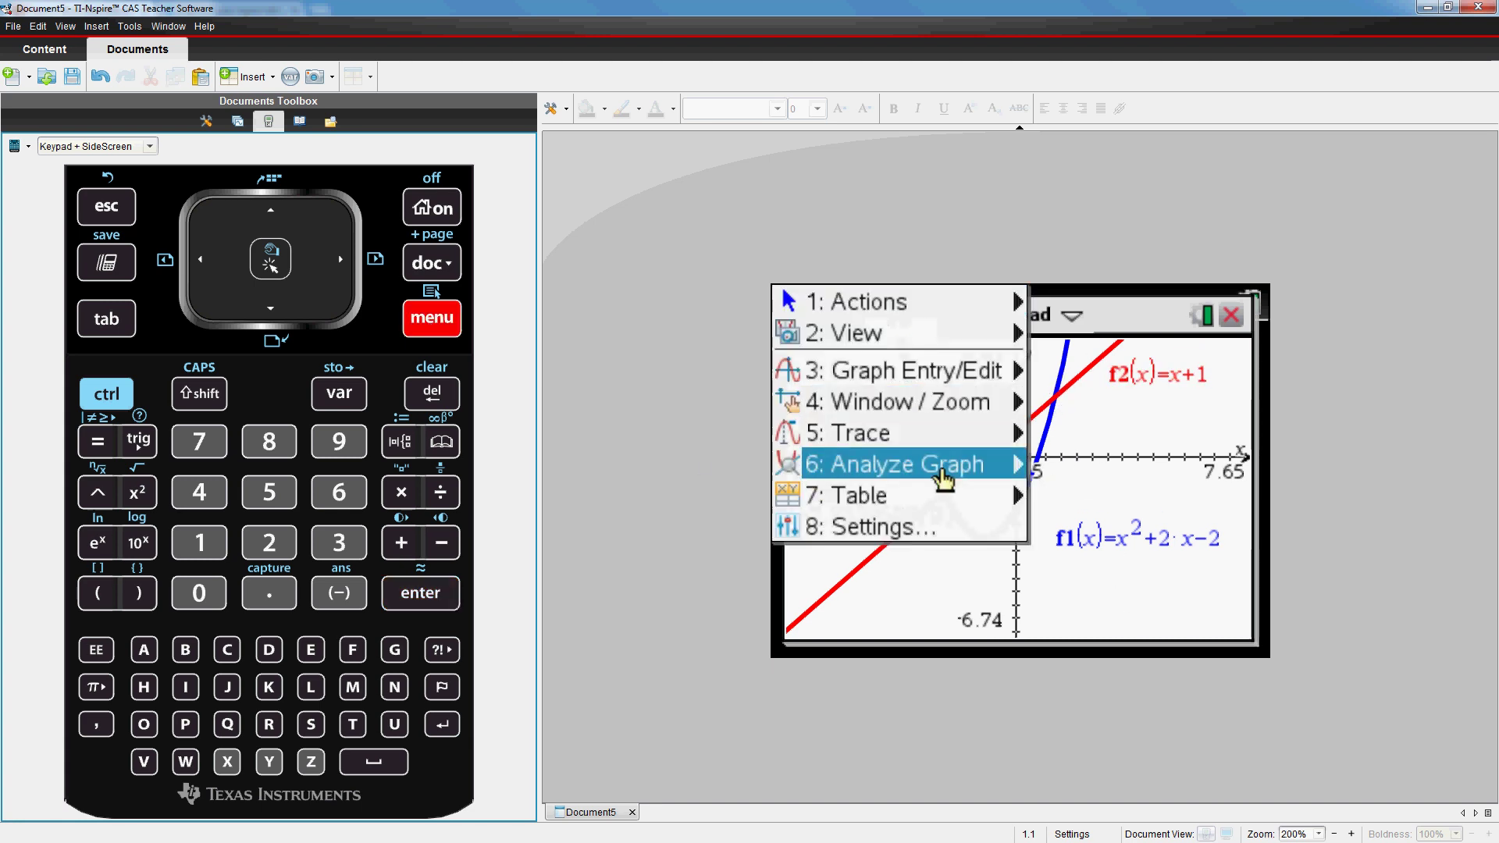
Mark the right intersection of f1 and f2 at (1.3027756, 2.3027756) using lower and upper bounds
mouse_move(945, 475)
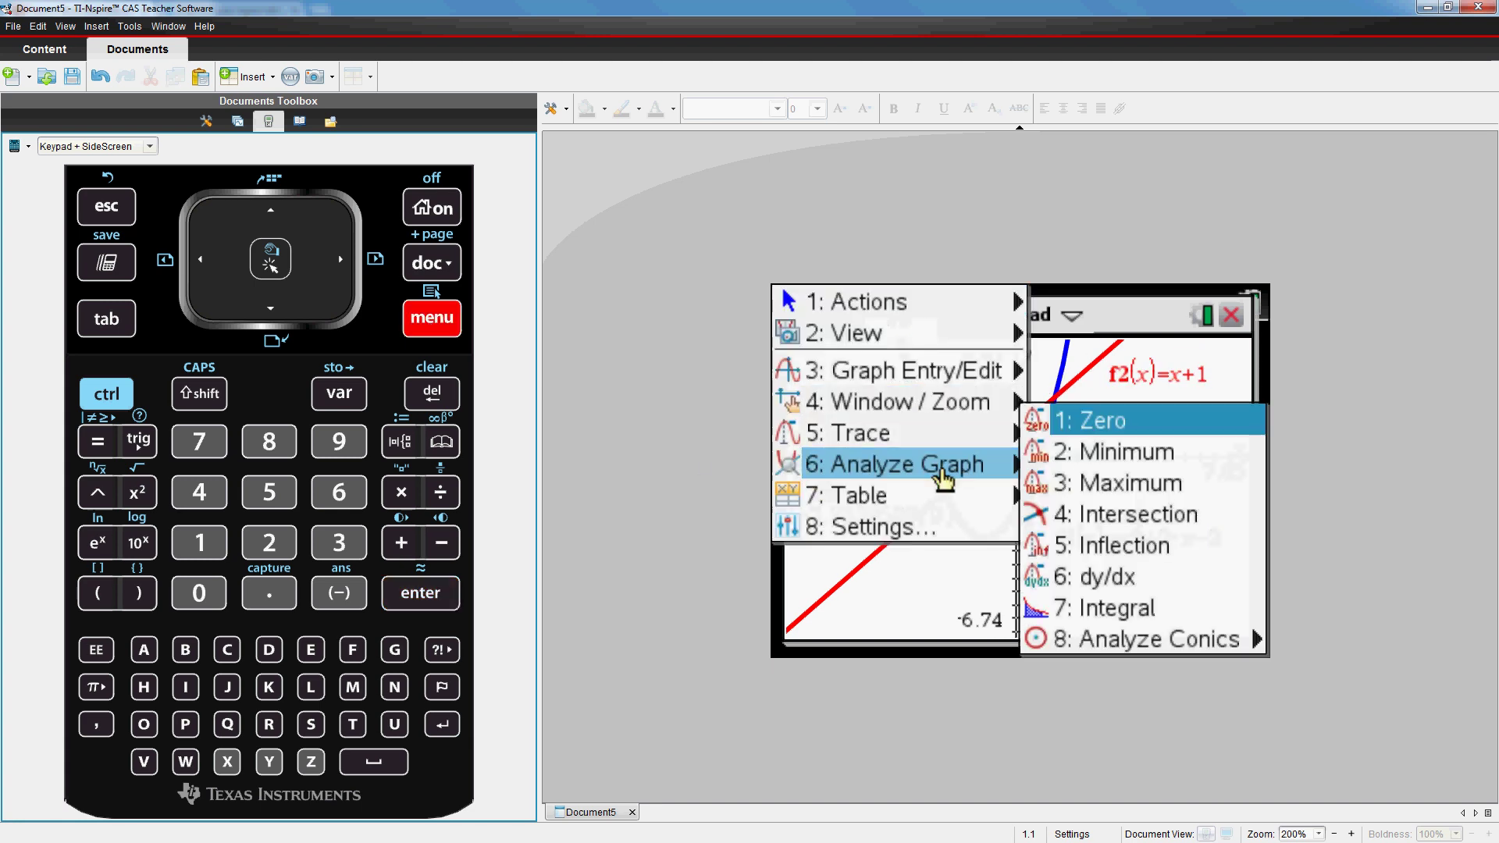
left_click(1101, 517)
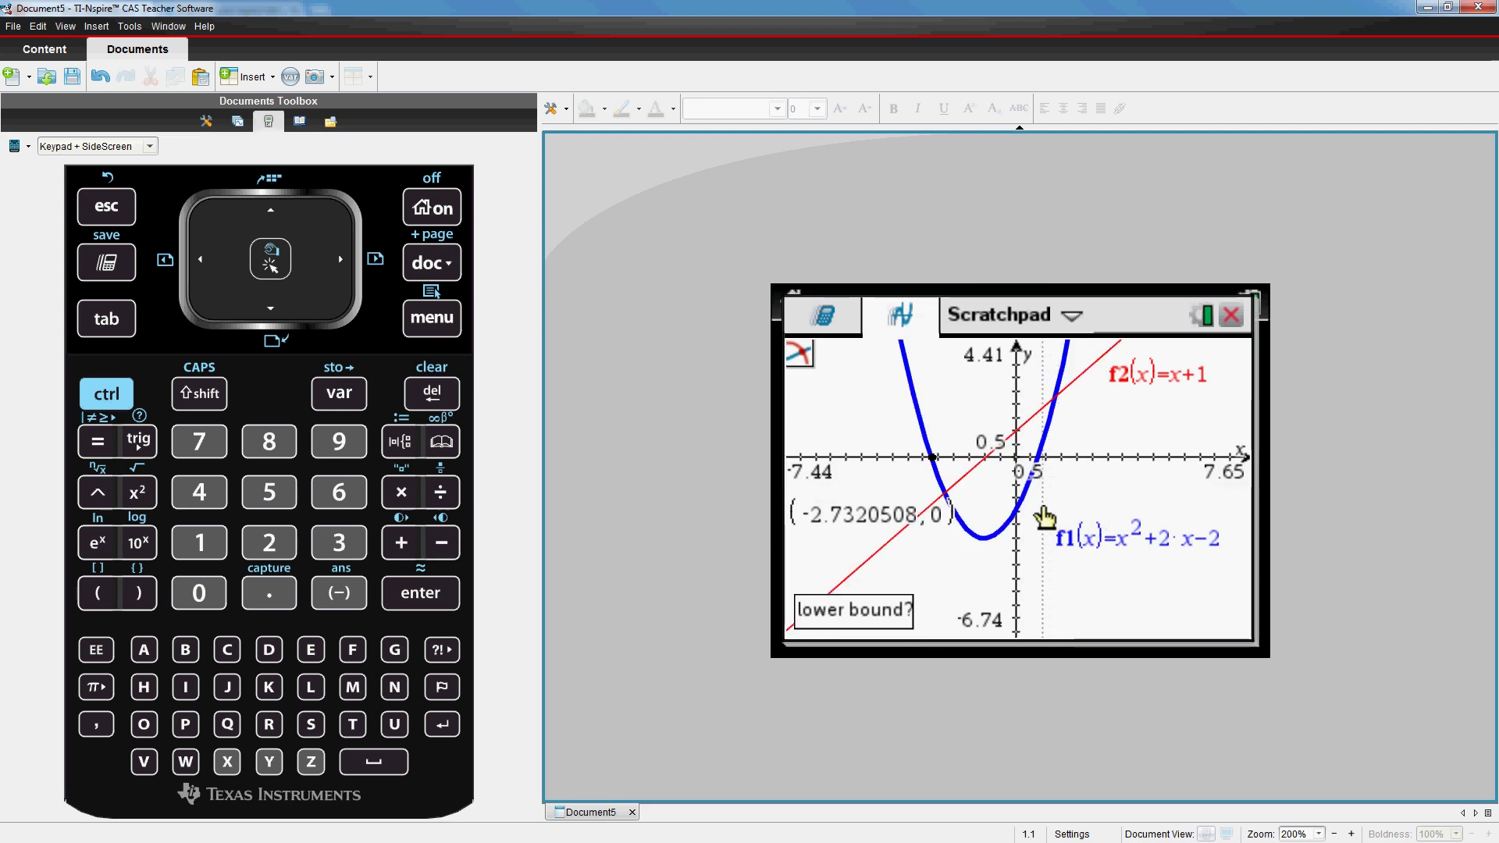
left_click(1041, 517)
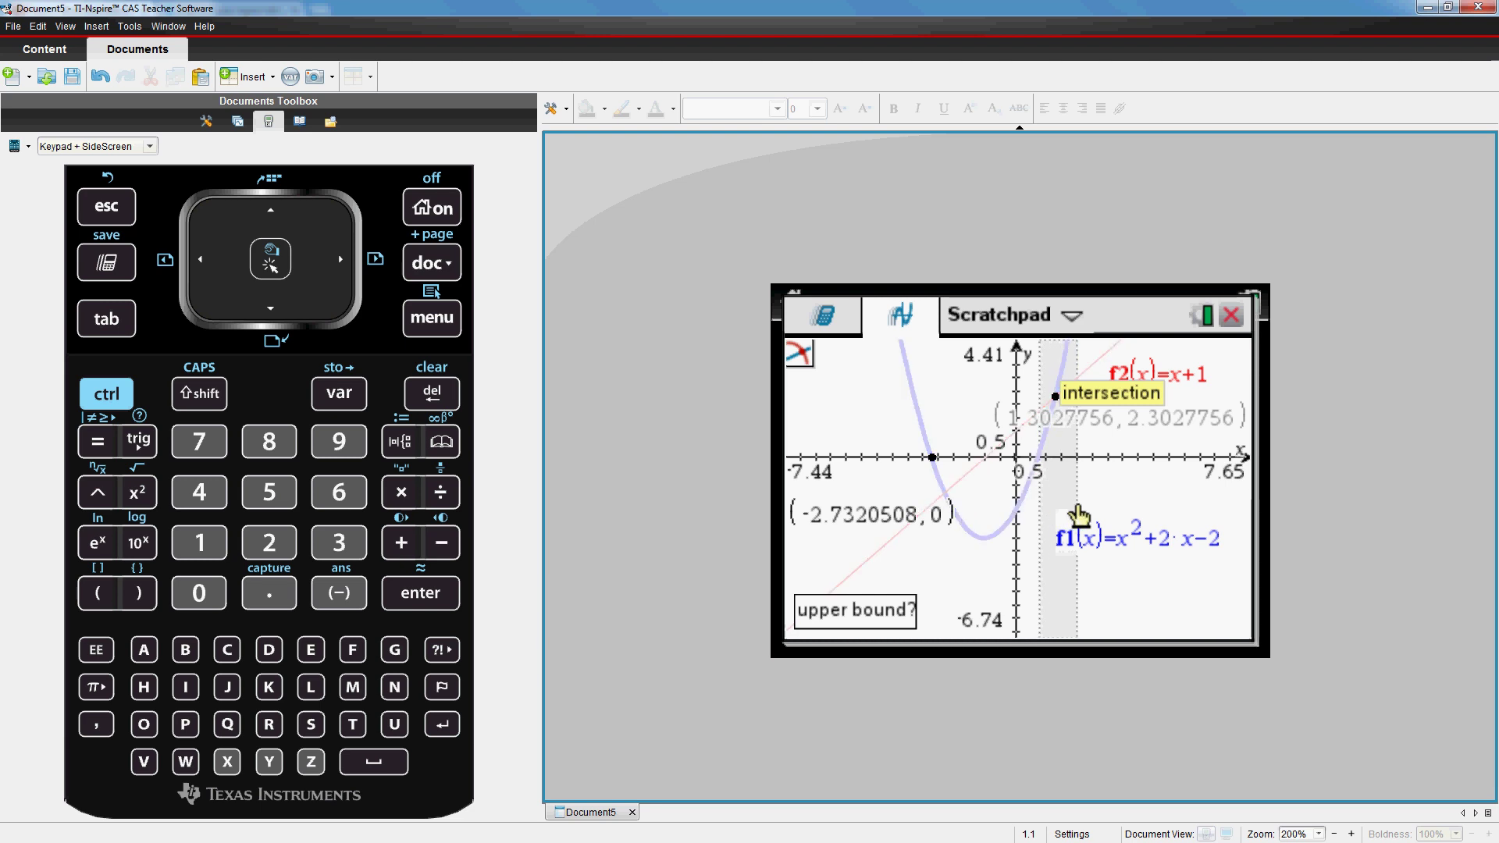
left_click(1074, 514)
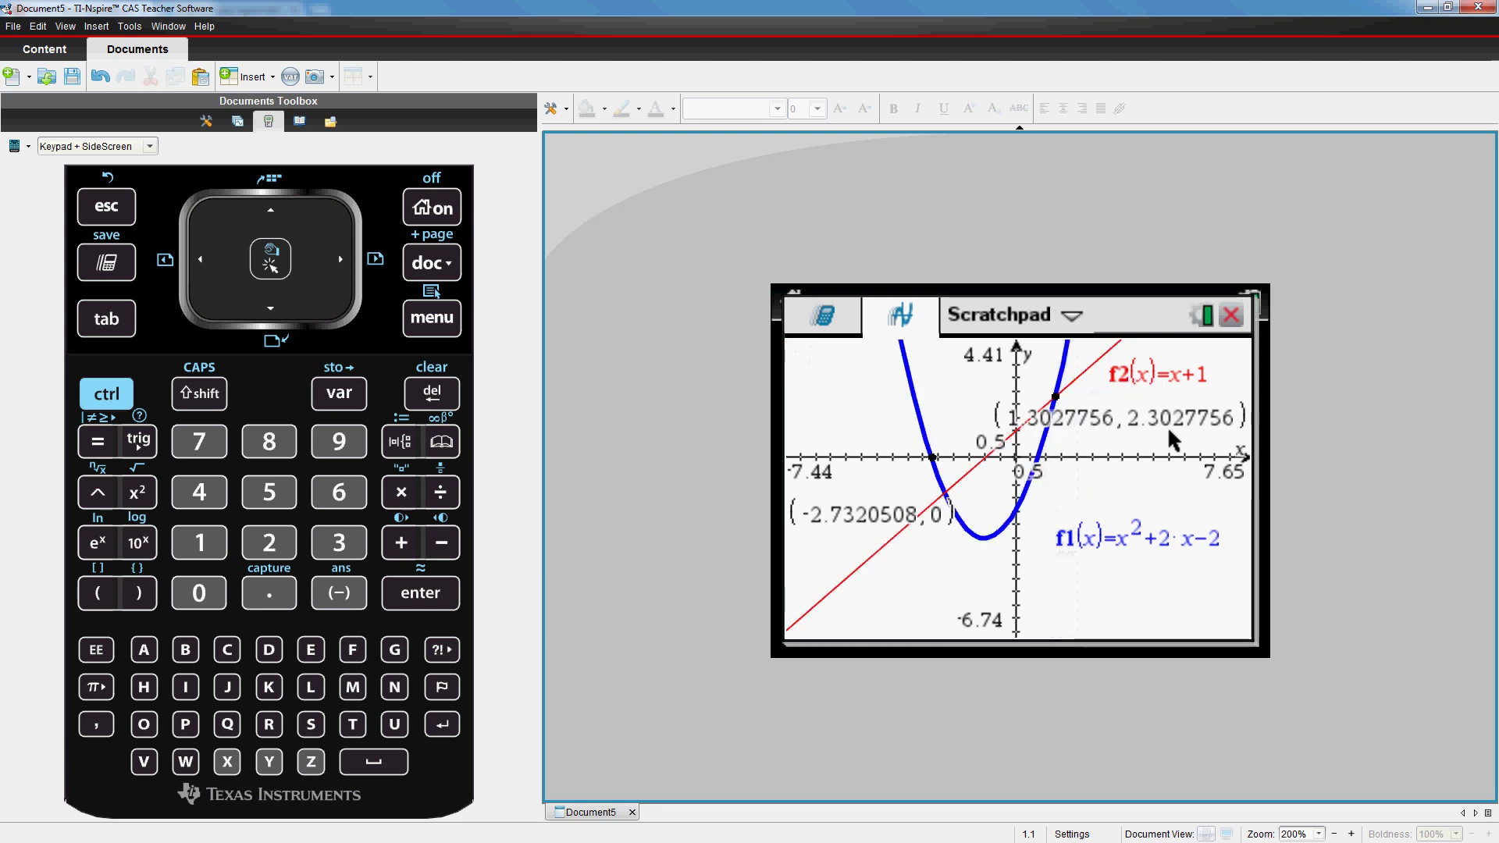